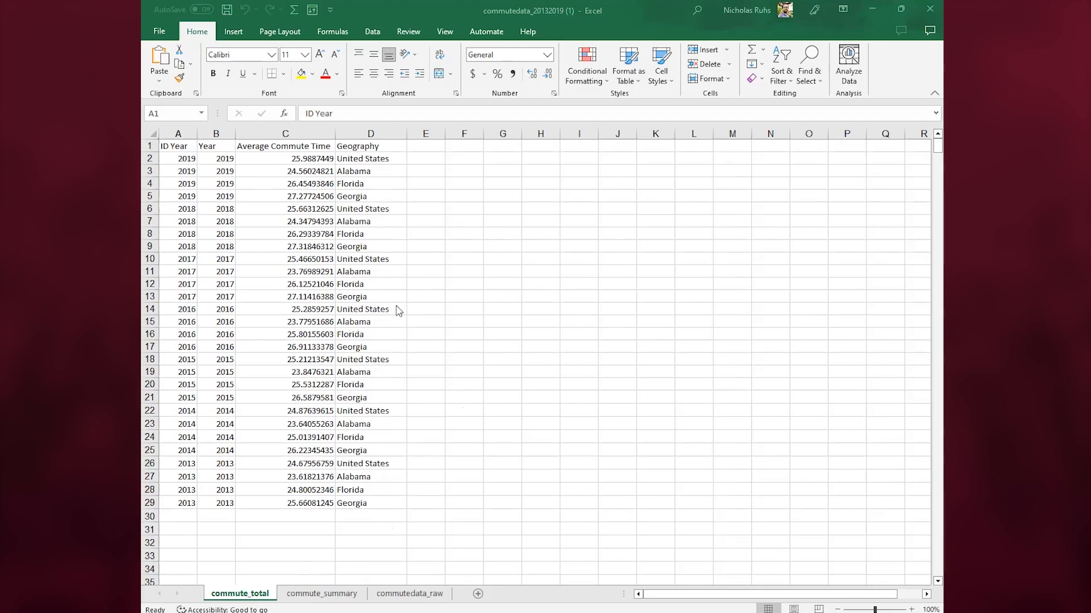
Look over the commute_summary sheet and the full extent of the data in the commutedata_raw sheet.
left_click(337, 593)
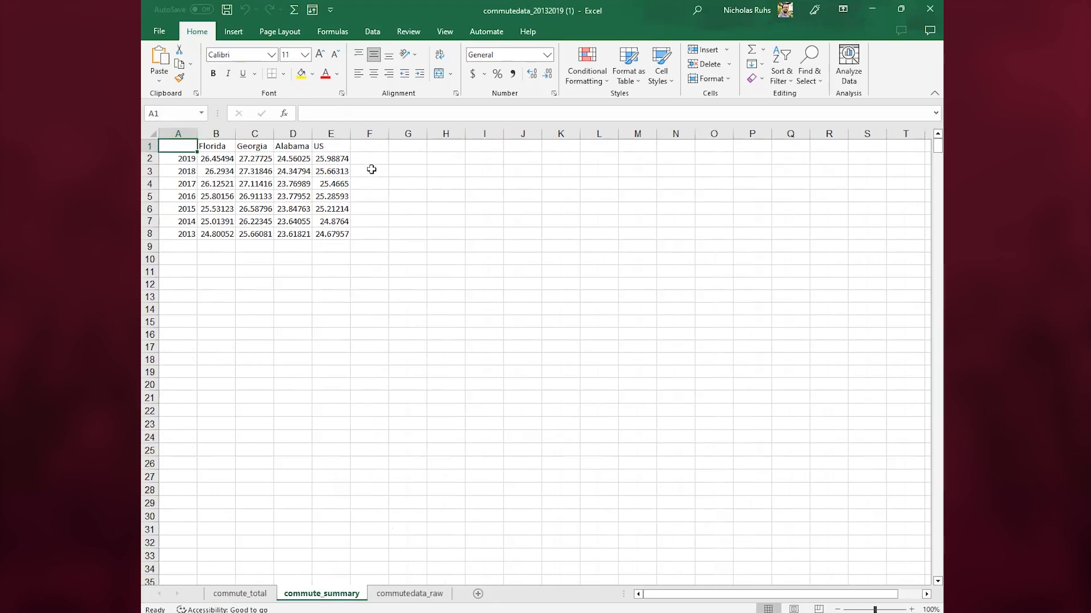
left_click(407, 593)
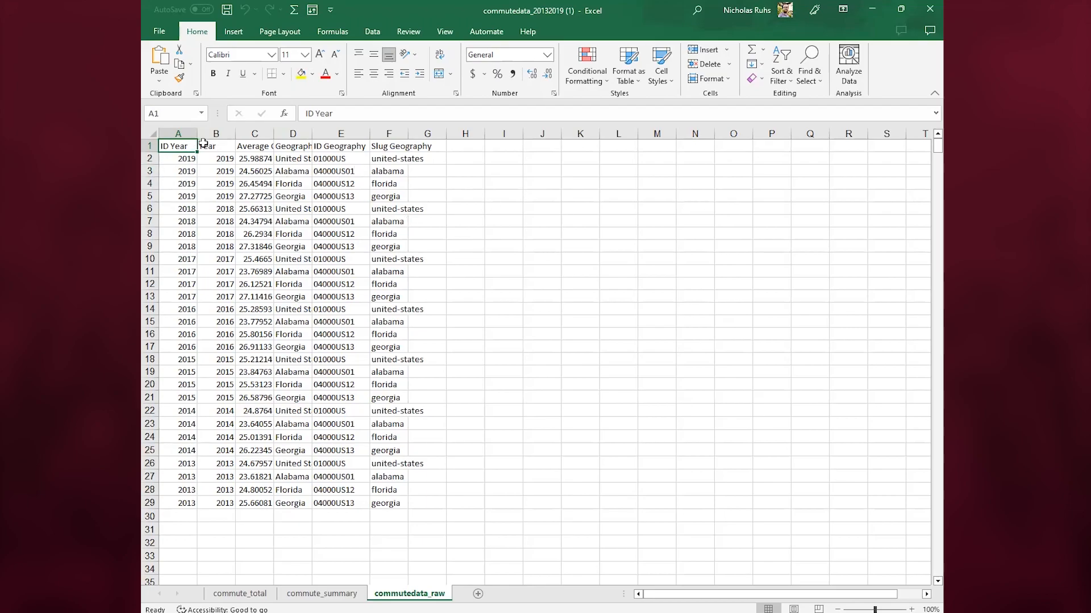
scroll(454, 226, "down", 1)
scroll(454, 226, "down", 8)
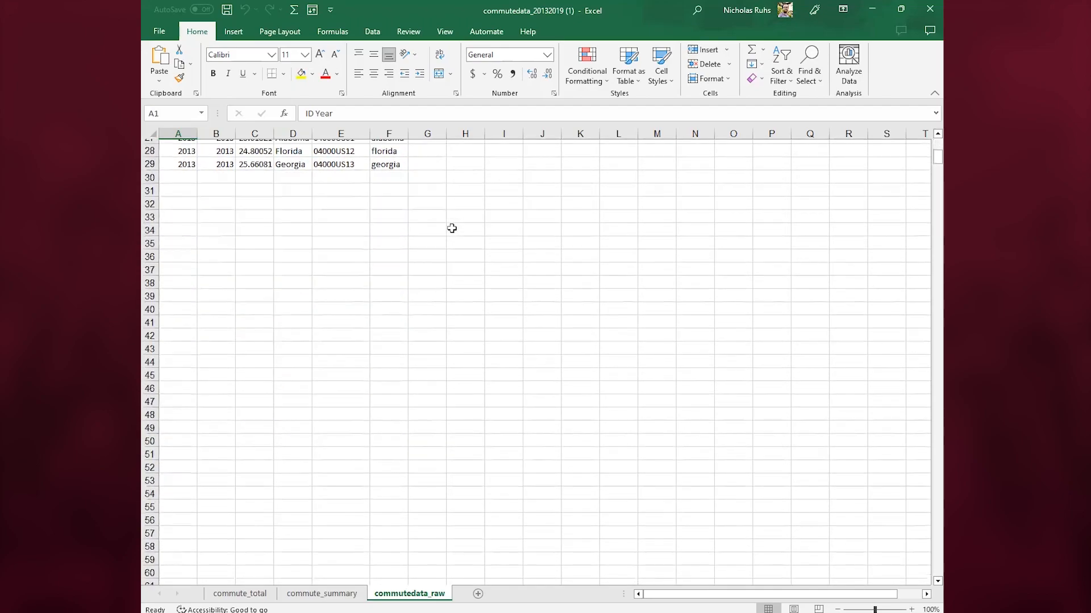
scroll(452, 228, "down", 8)
scroll(433, 235, "up", 14)
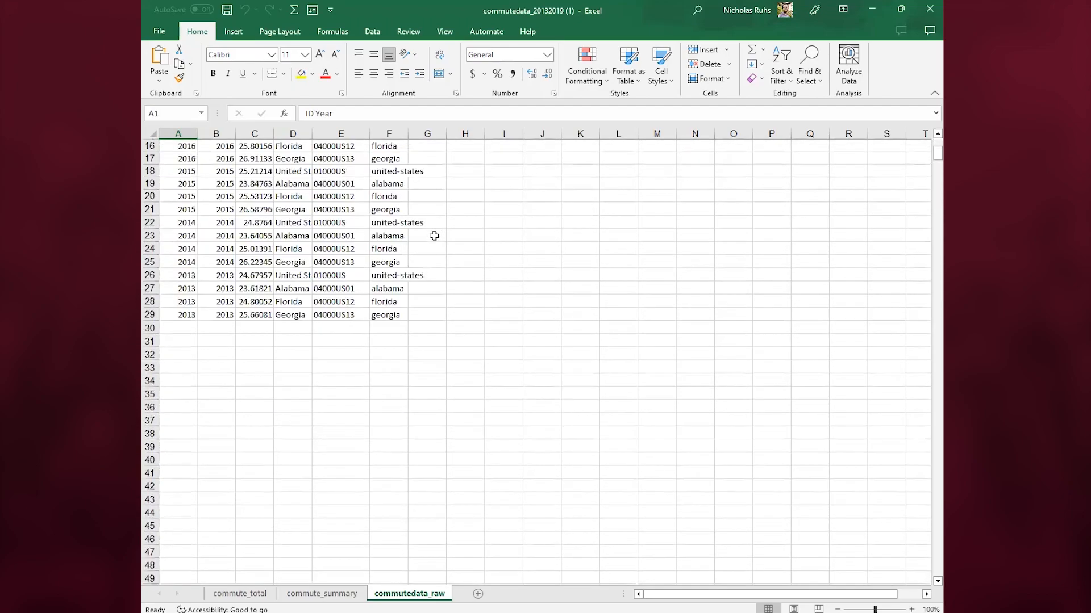
scroll(433, 234, "up", 3)
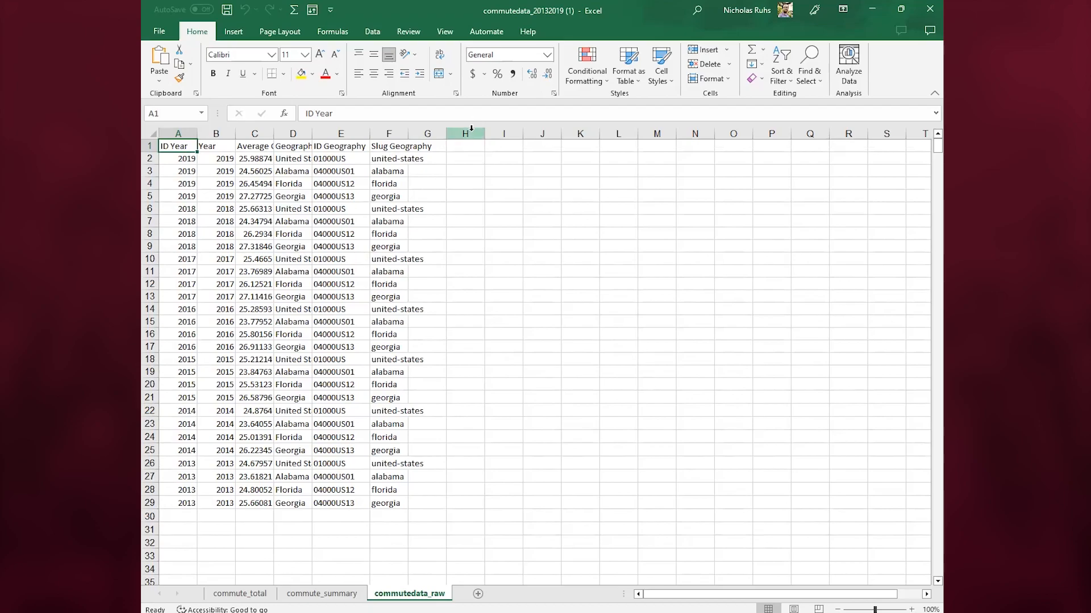
Freeze the top row of the commutedata_raw sheet so the column headers stay visible throughout the data.
left_click(150, 146)
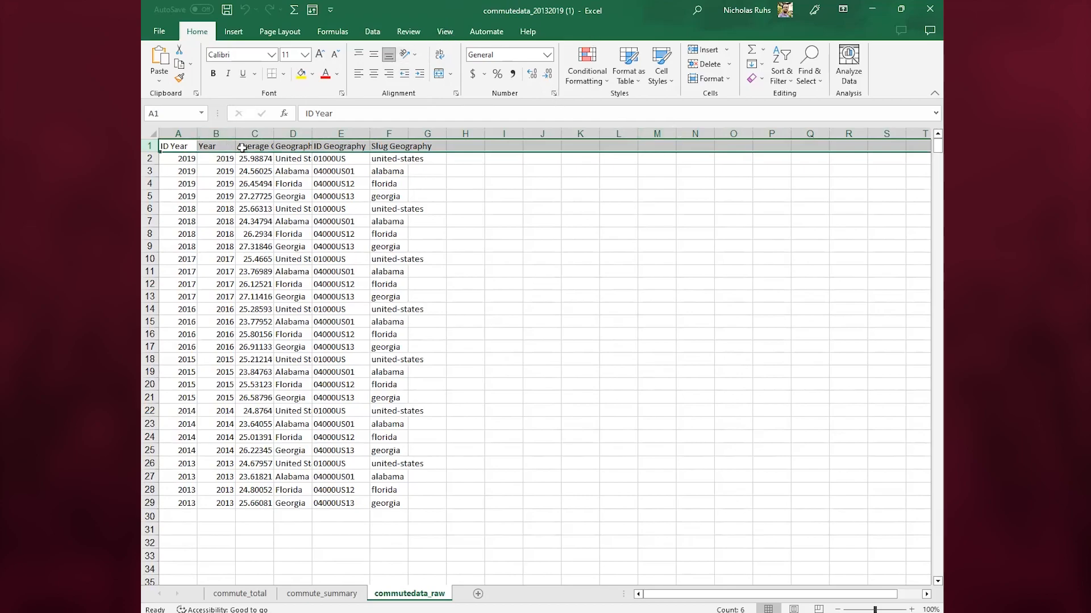
left_click(447, 33)
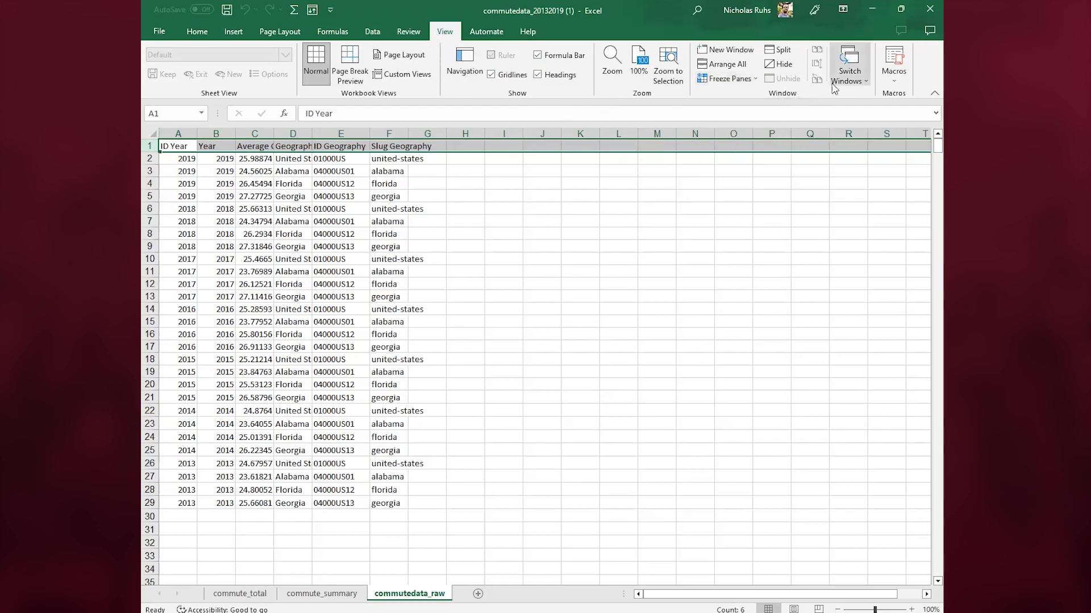
left_click(756, 80)
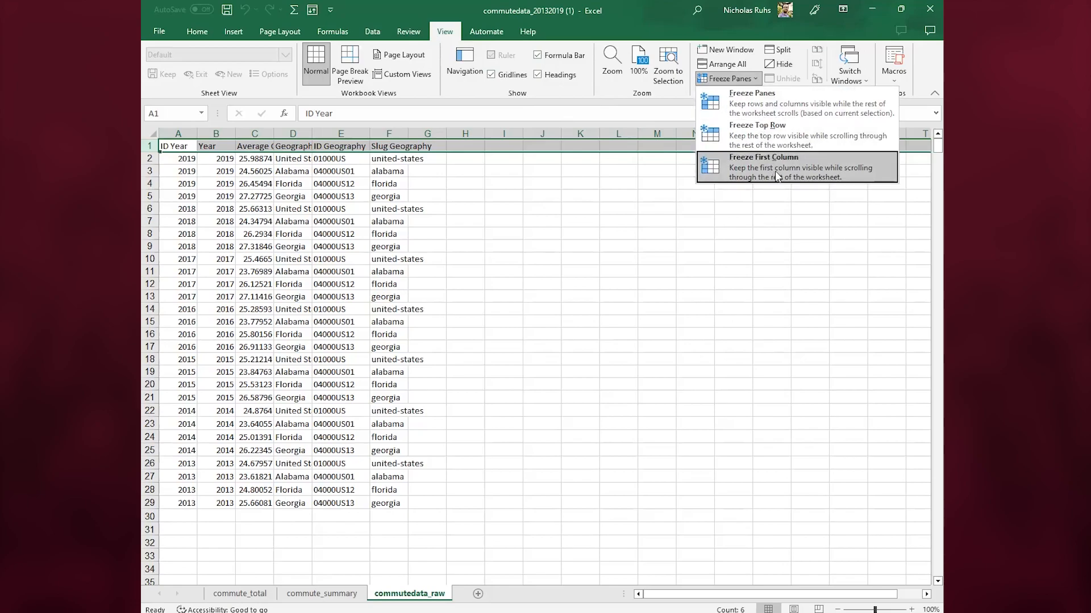
left_click(768, 134)
left_click(465, 160)
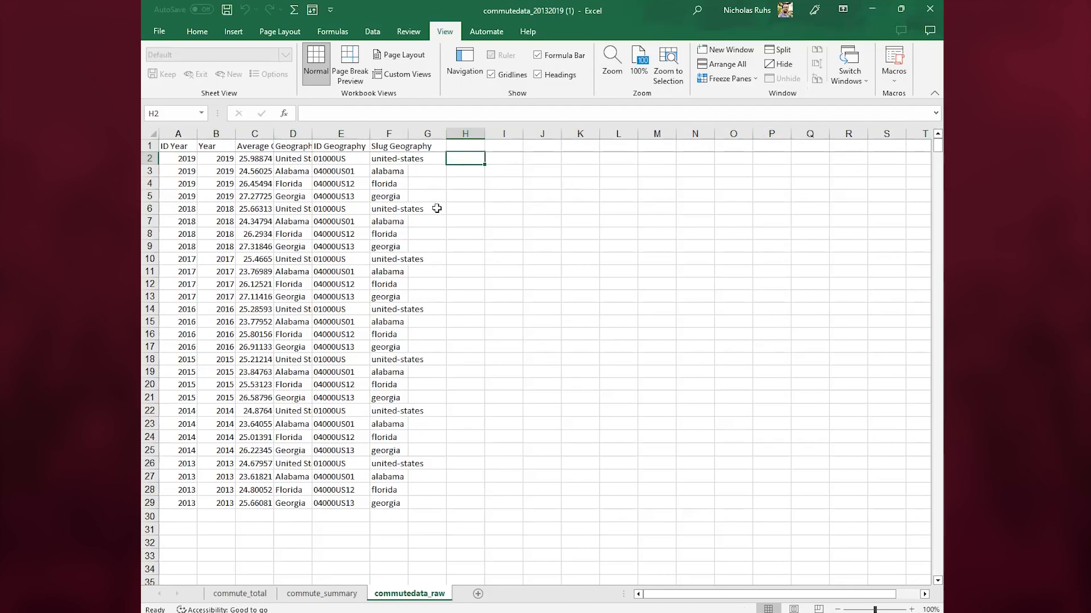
scroll(432, 196, "down", 6)
scroll(435, 202, "up", 6)
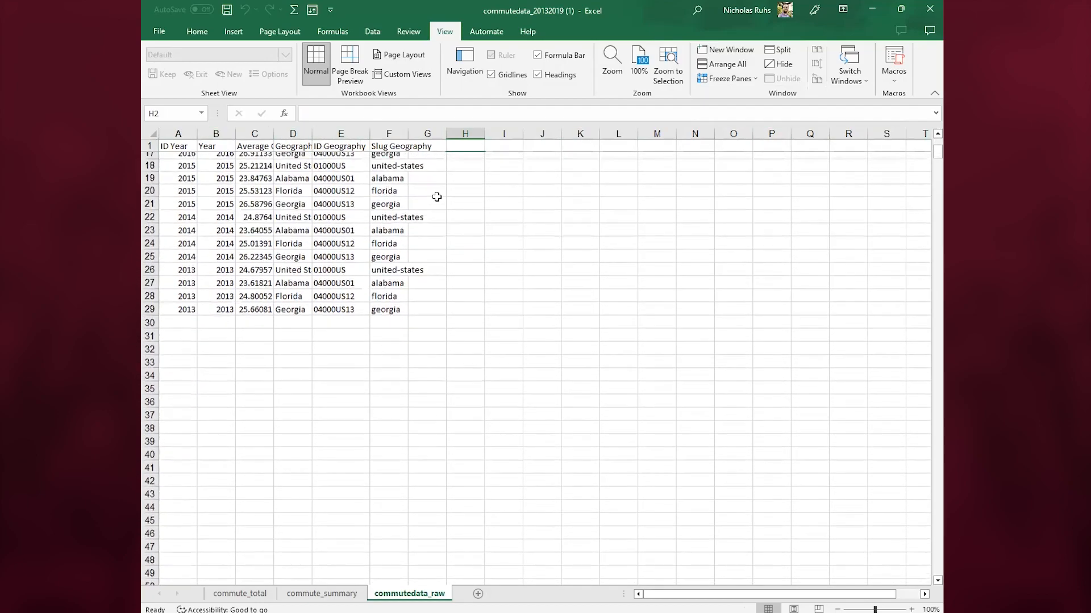
scroll(439, 195, "down", 7)
scroll(443, 194, "up", 7)
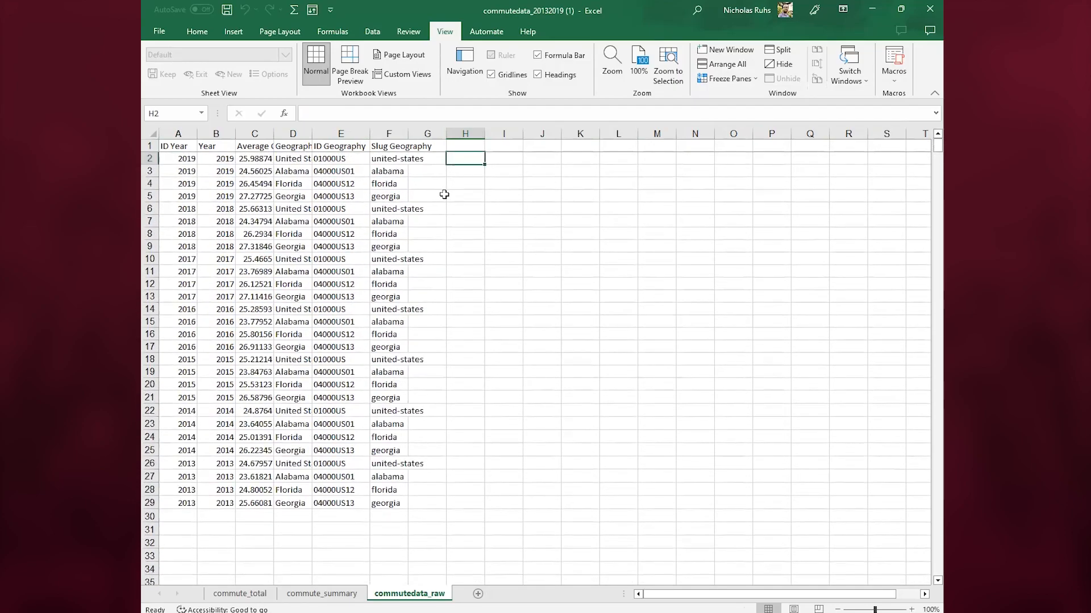
scroll(443, 196, "down", 15)
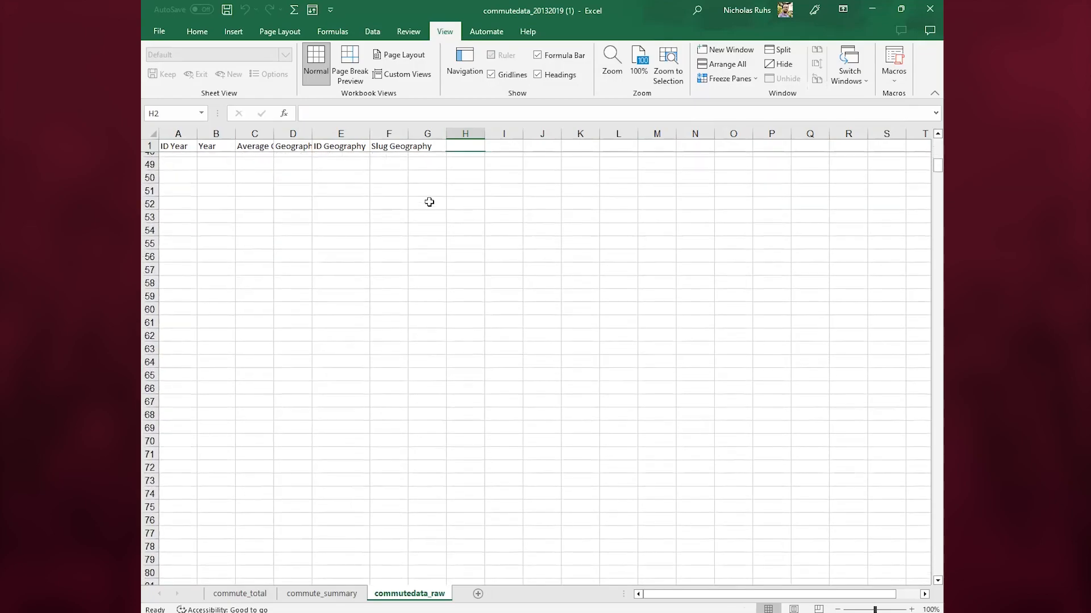
scroll(426, 195, "up", 15)
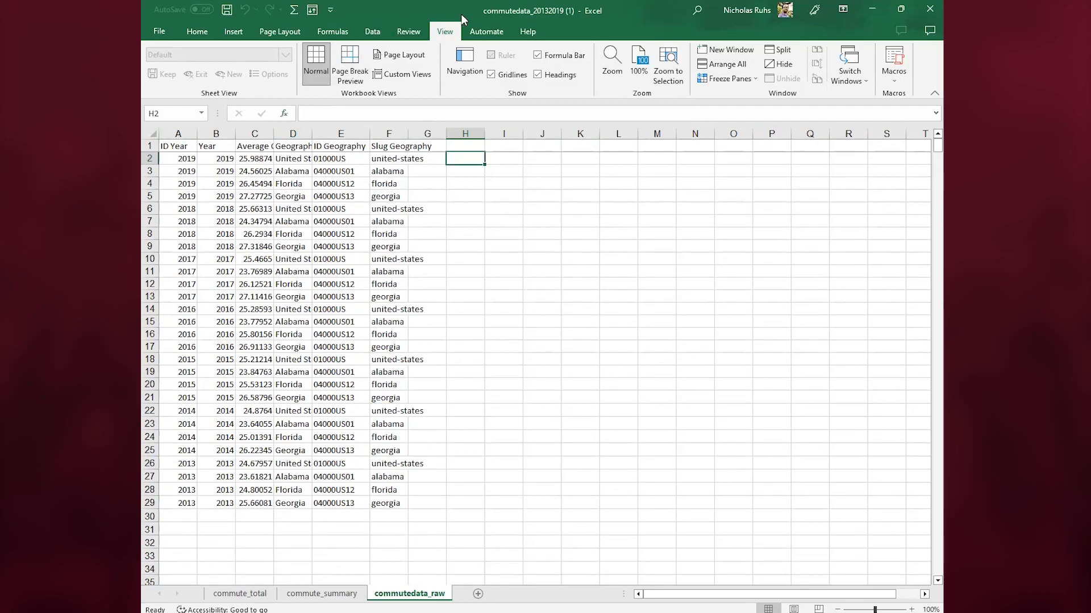
left_click(336, 29)
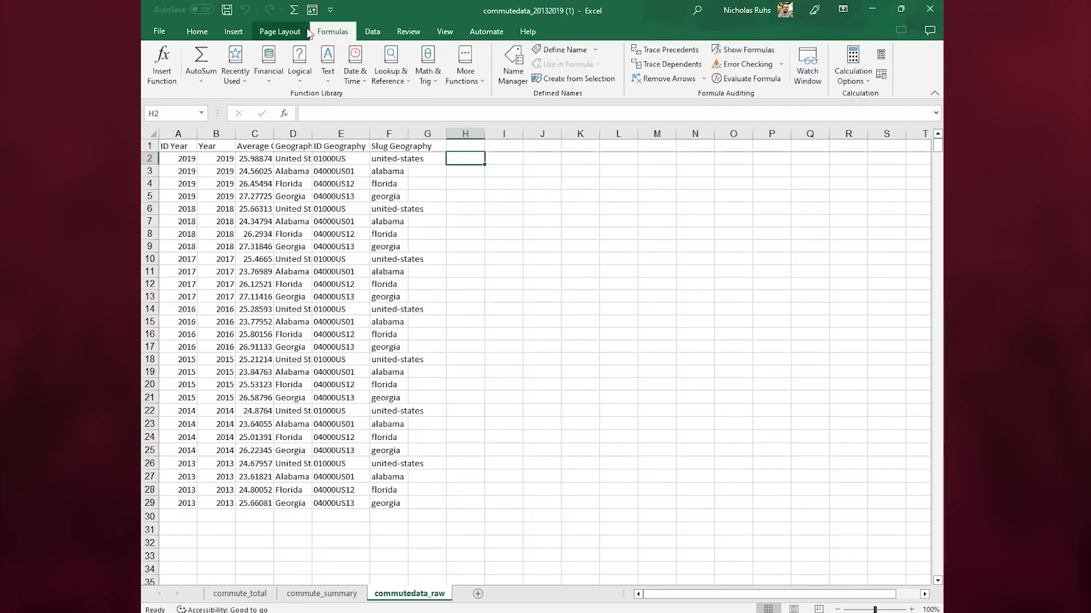
left_click(278, 32)
left_click(233, 32)
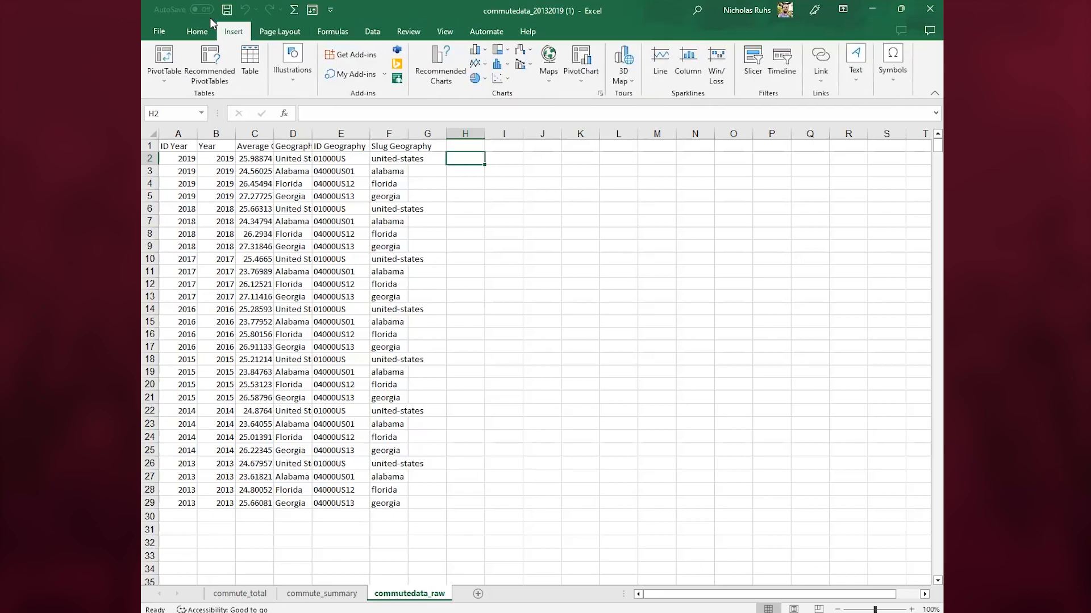
left_click(198, 32)
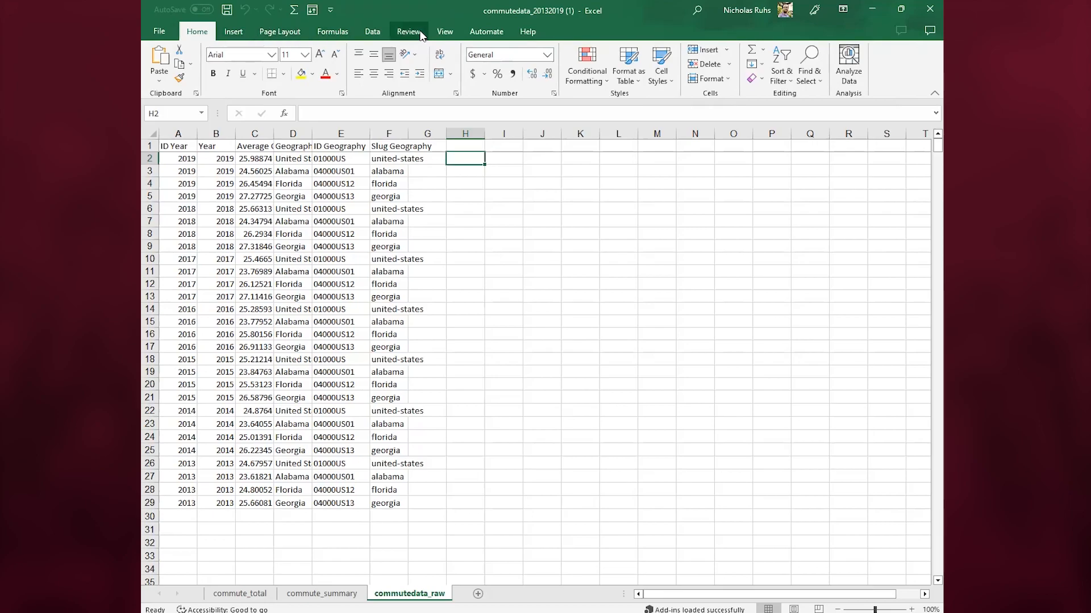
left_click(296, 30)
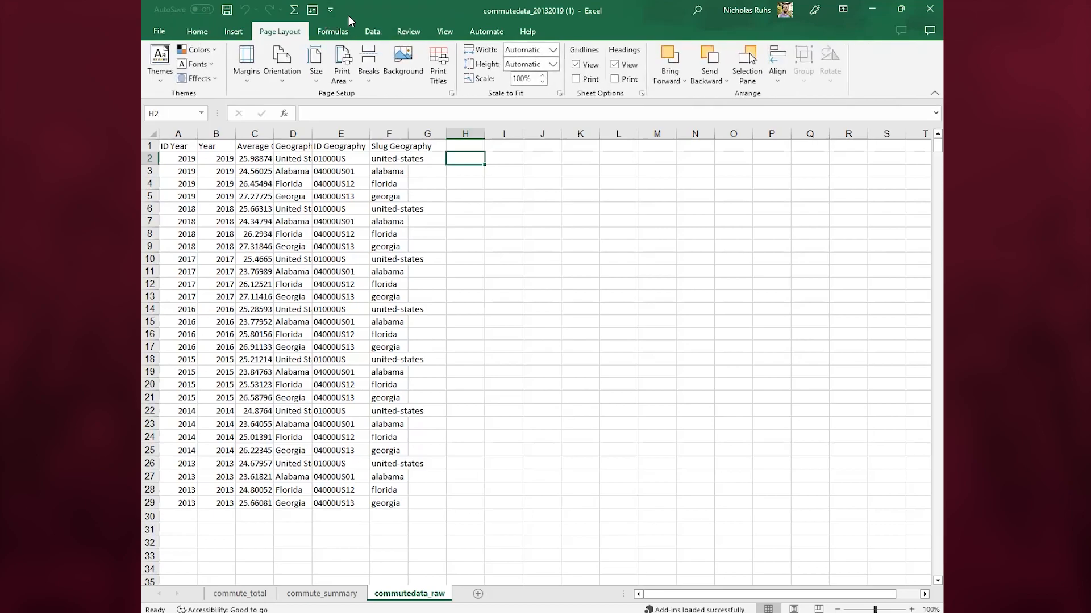
left_click(237, 32)
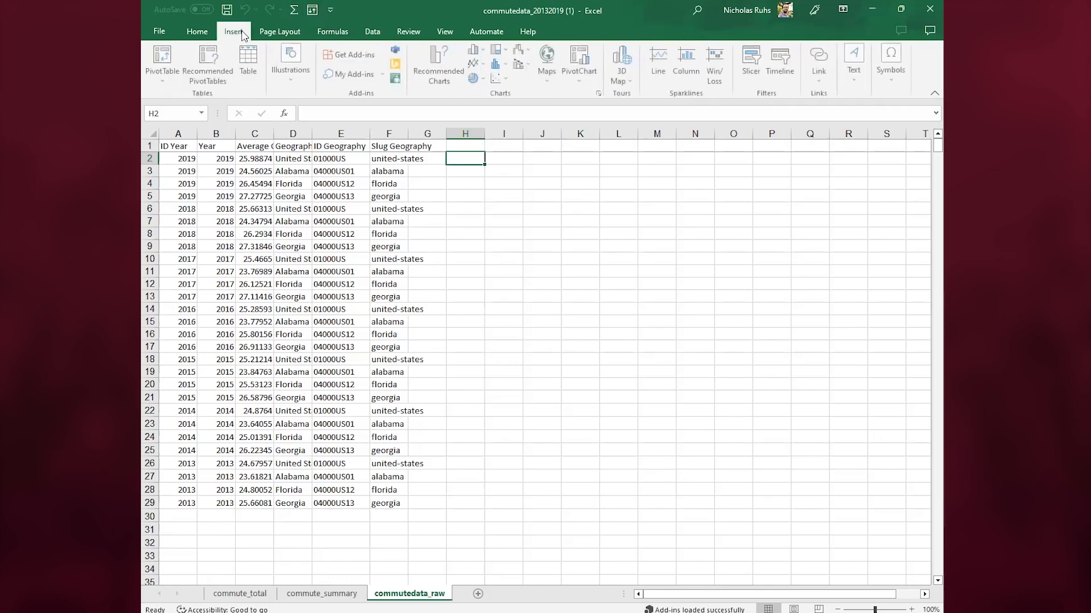
left_click(210, 34)
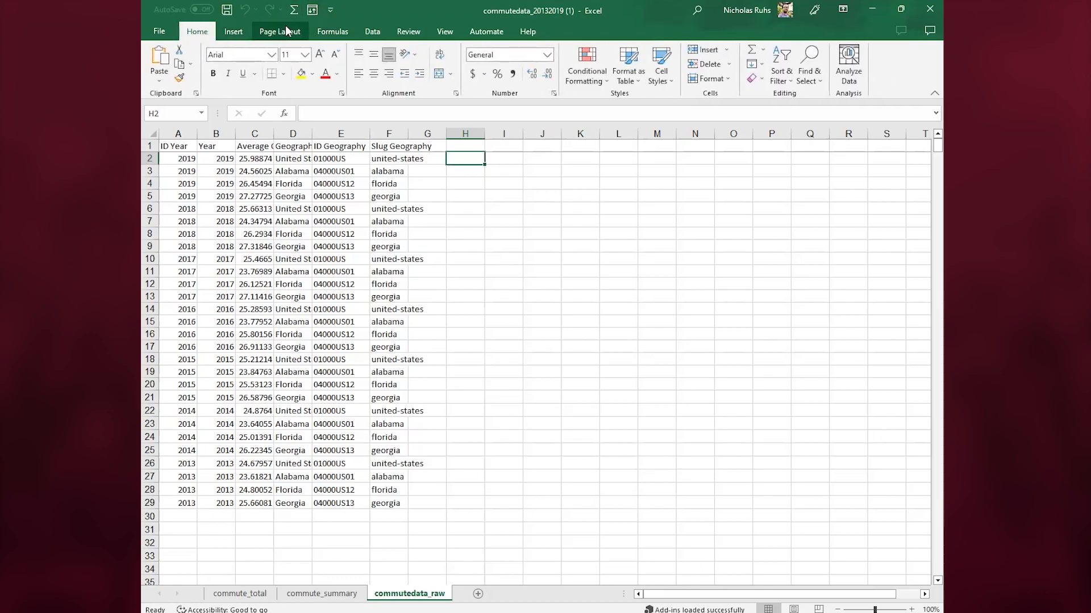
left_click(446, 32)
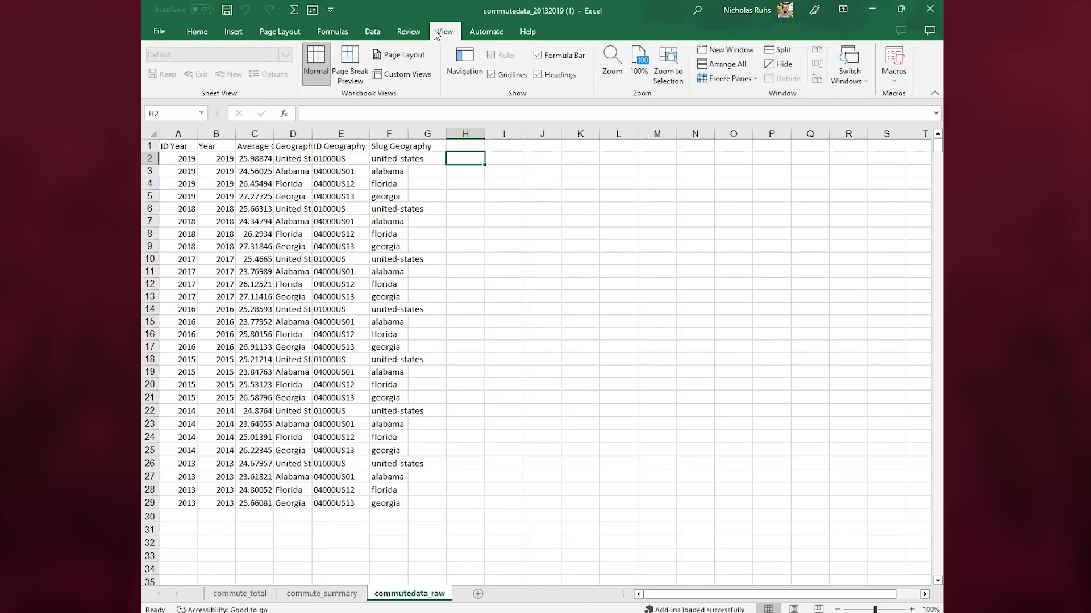
left_click(406, 35)
Sort the commutedata_raw table by the Geography column on cell values in A to Z order.
left_click(370, 34)
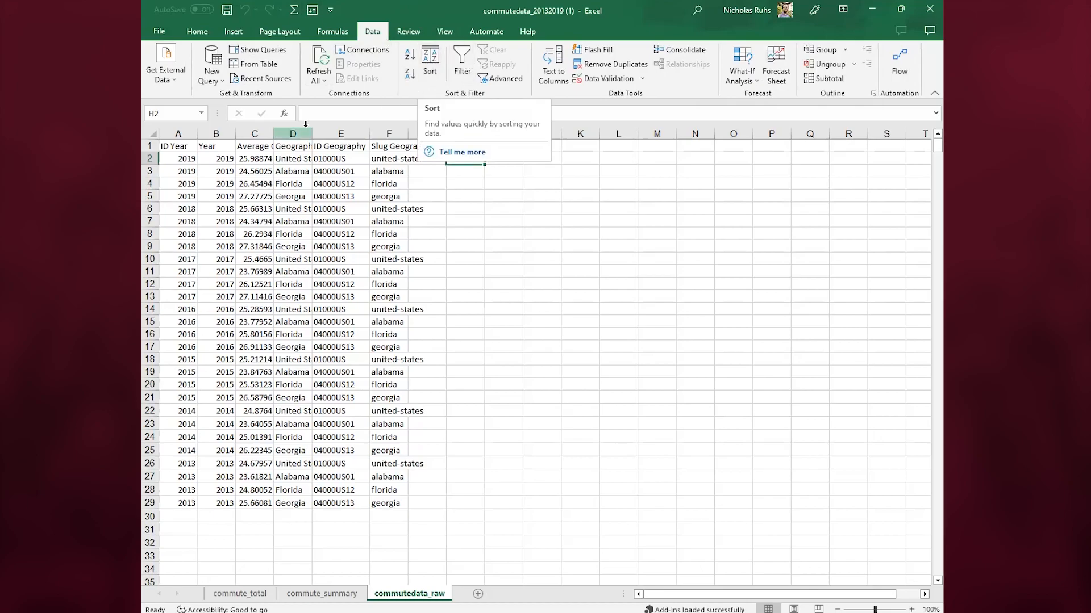
left_click(430, 62)
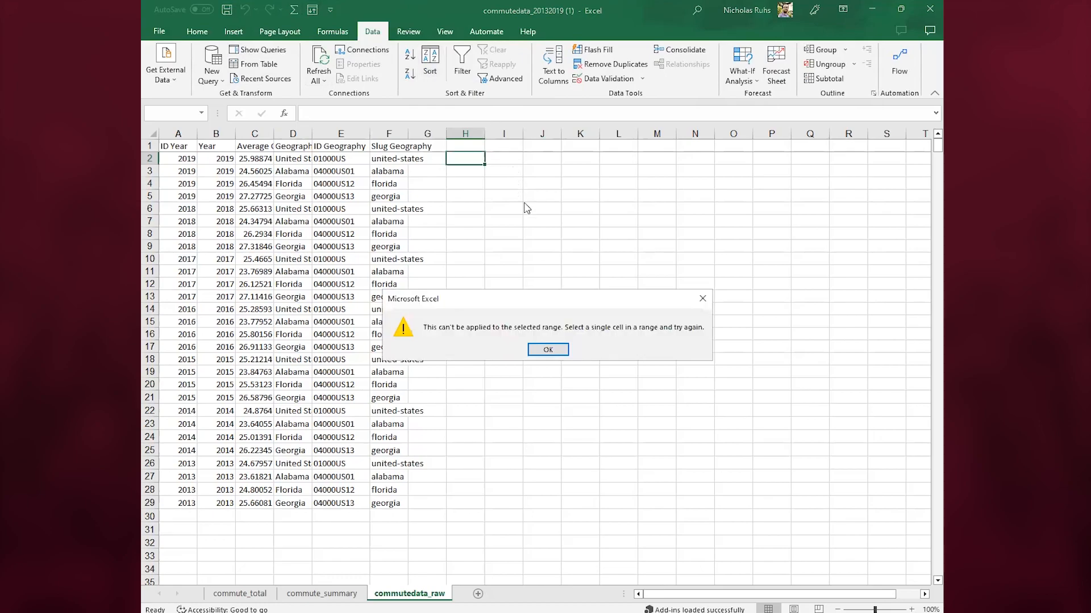
left_click(548, 350)
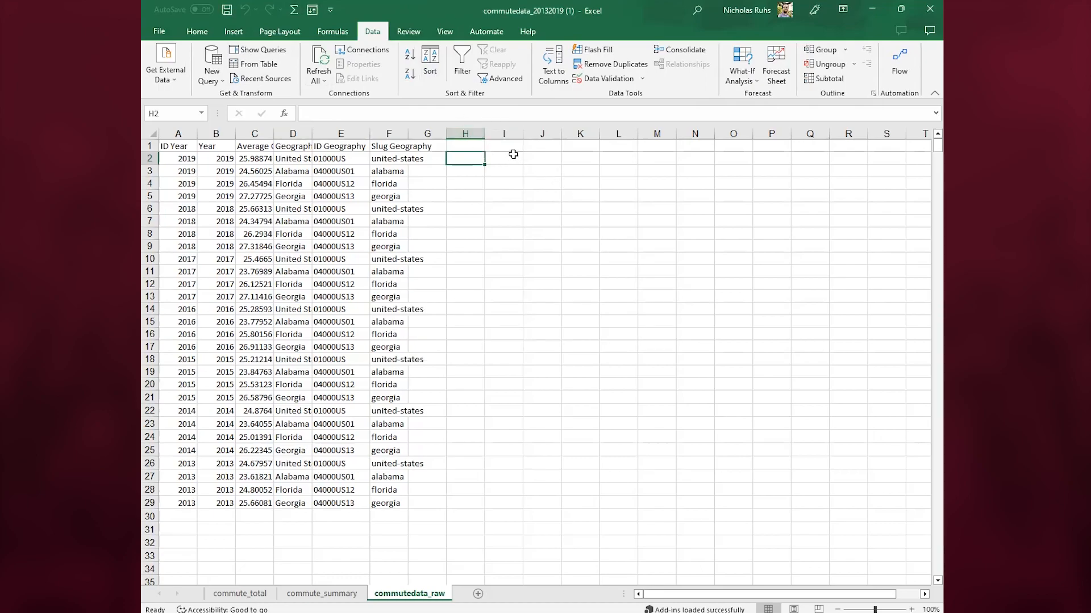
left_click(183, 149)
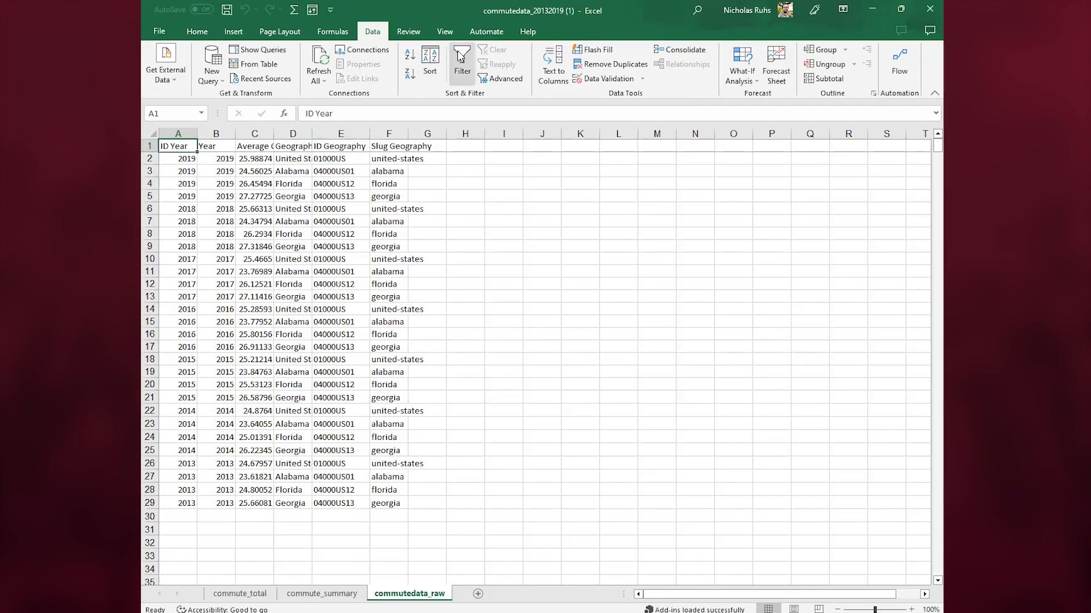
left_click(431, 62)
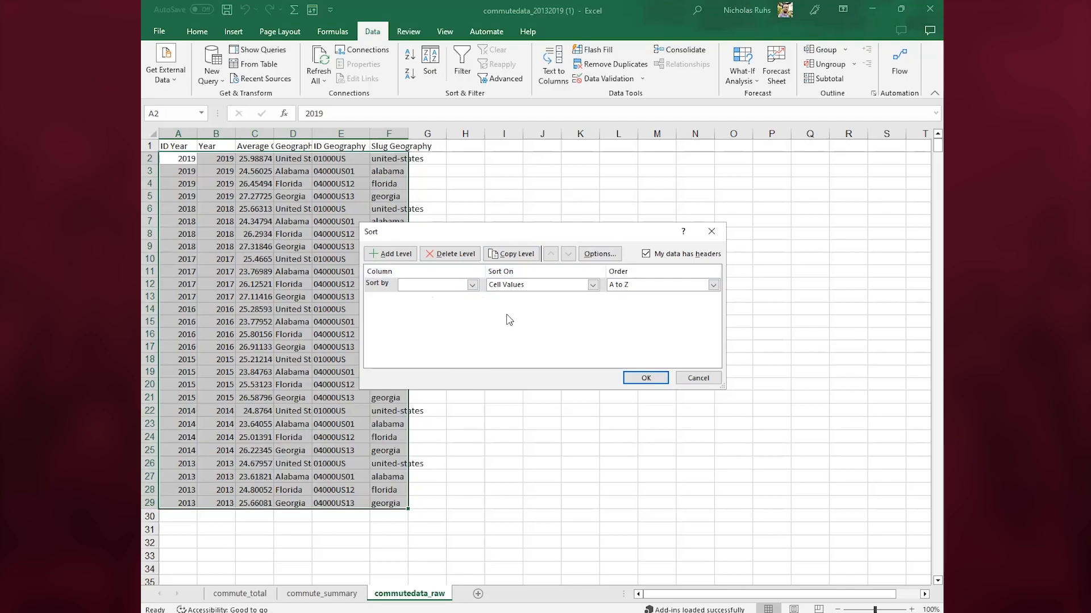
left_click(472, 285)
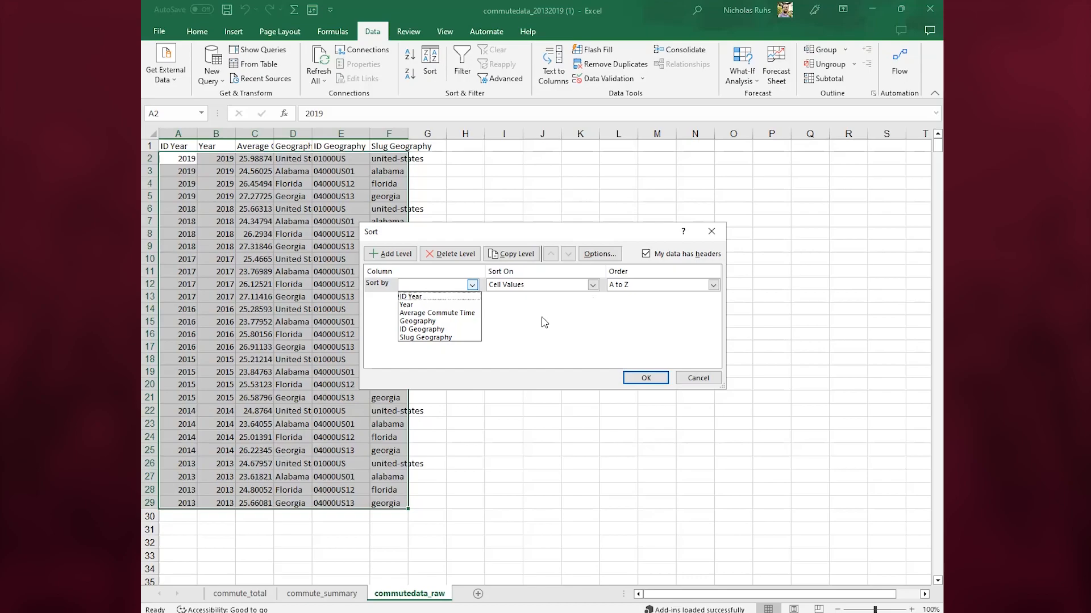
left_click(430, 322)
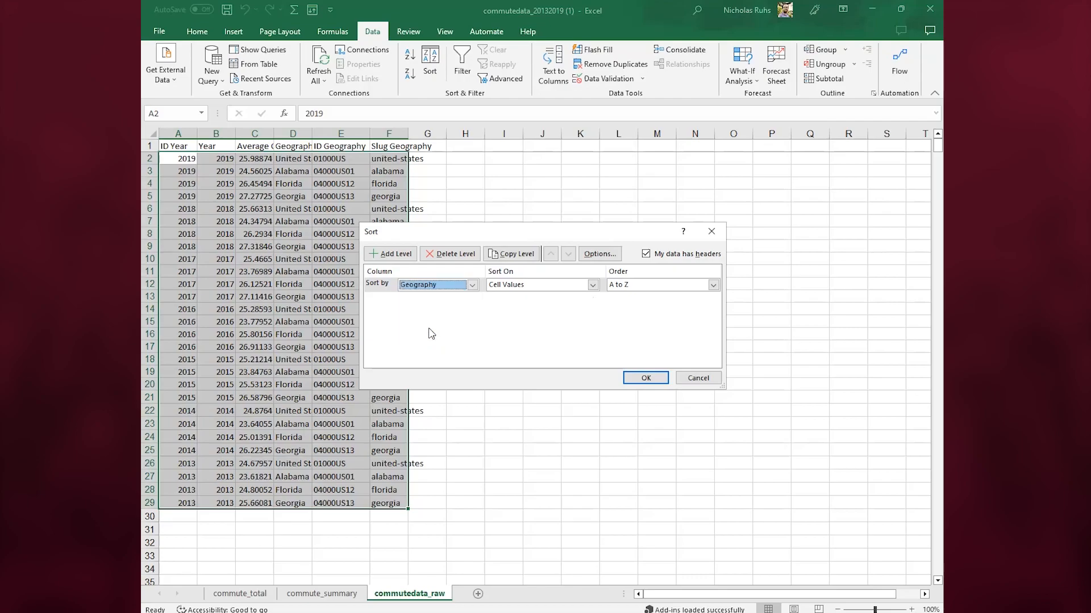
left_click(593, 286)
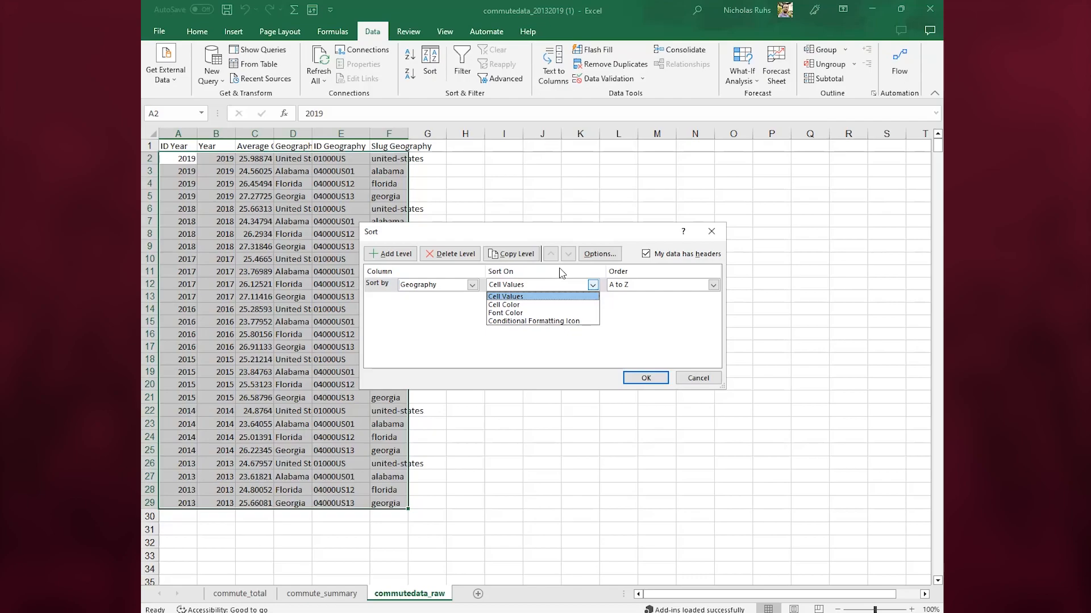
left_click(515, 296)
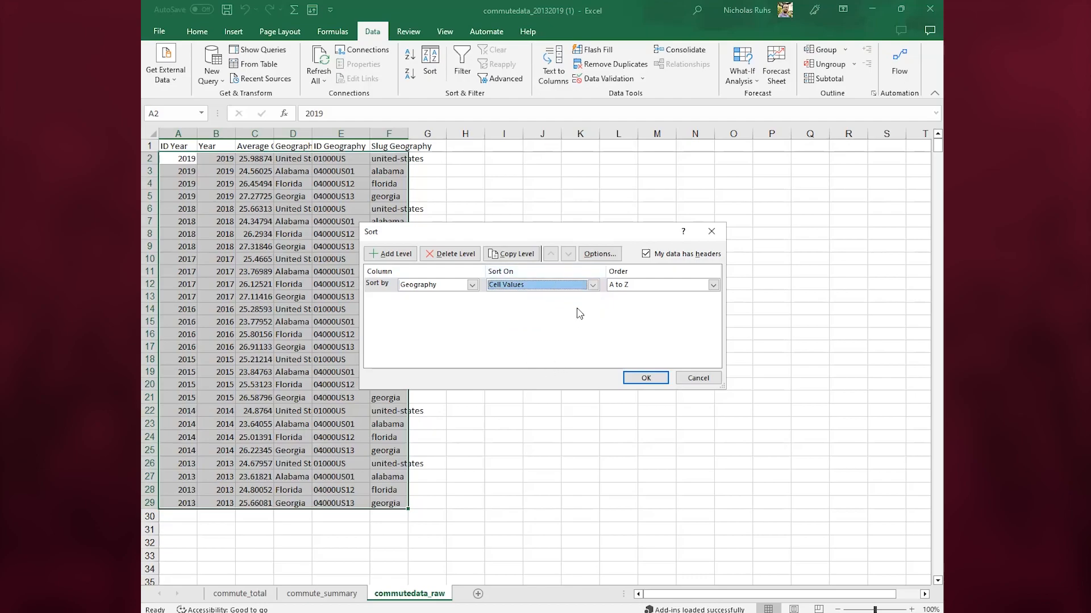
left_click(714, 285)
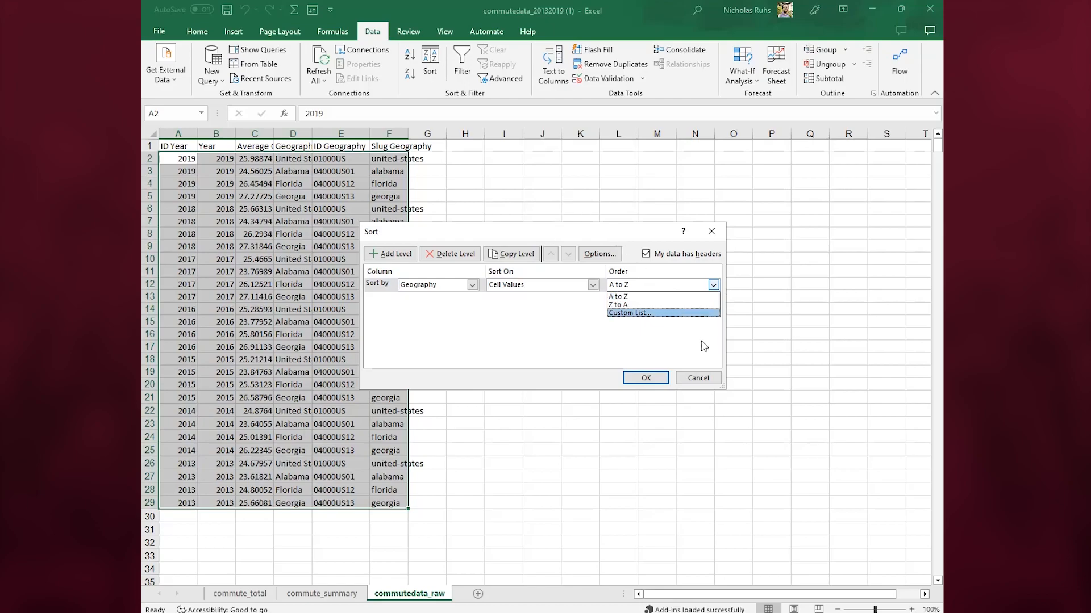
left_click(670, 299)
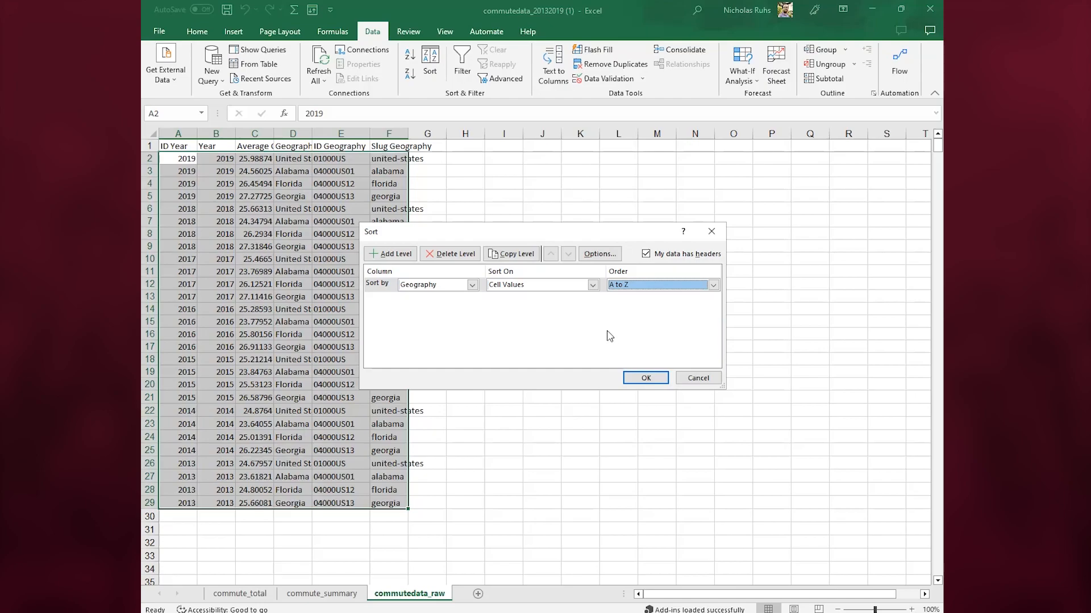
left_click(648, 378)
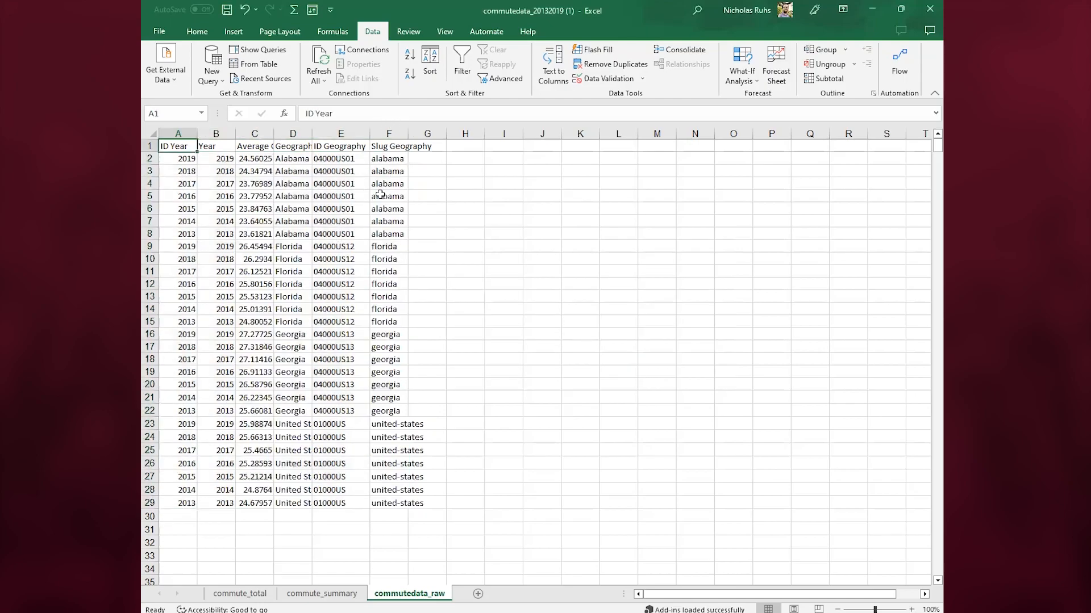
Select the Geography data in D1:D29 and widen column D until the full United States entries fit.
left_click(300, 147)
left_click_drag(300, 148, 309, 505)
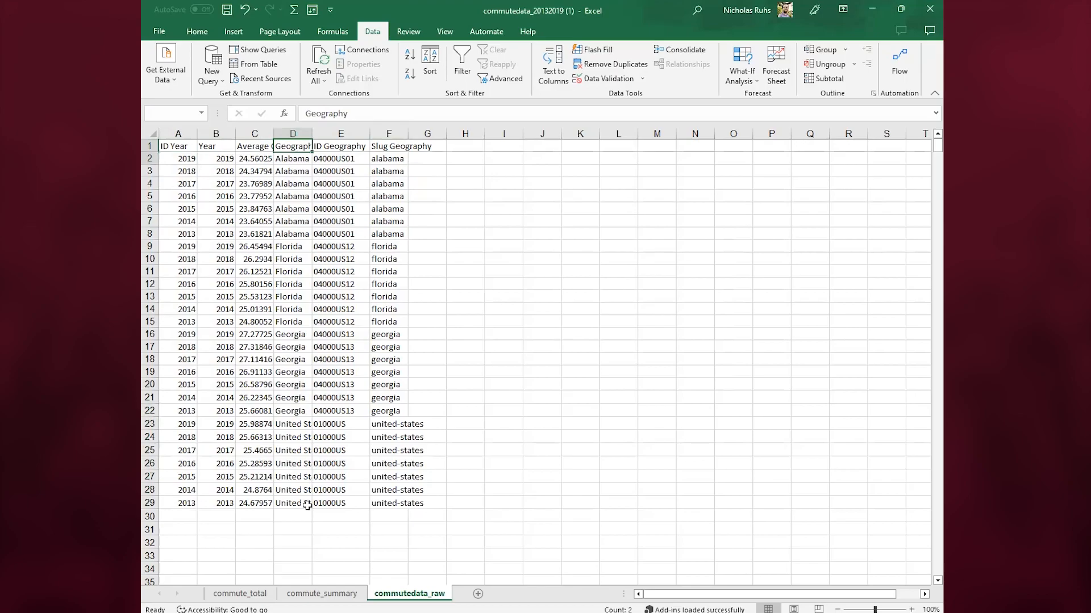
mouse_move(311, 135)
left_mouse_down()
mouse_move(334, 136)
mouse_move(311, 136)
left_mouse_up()
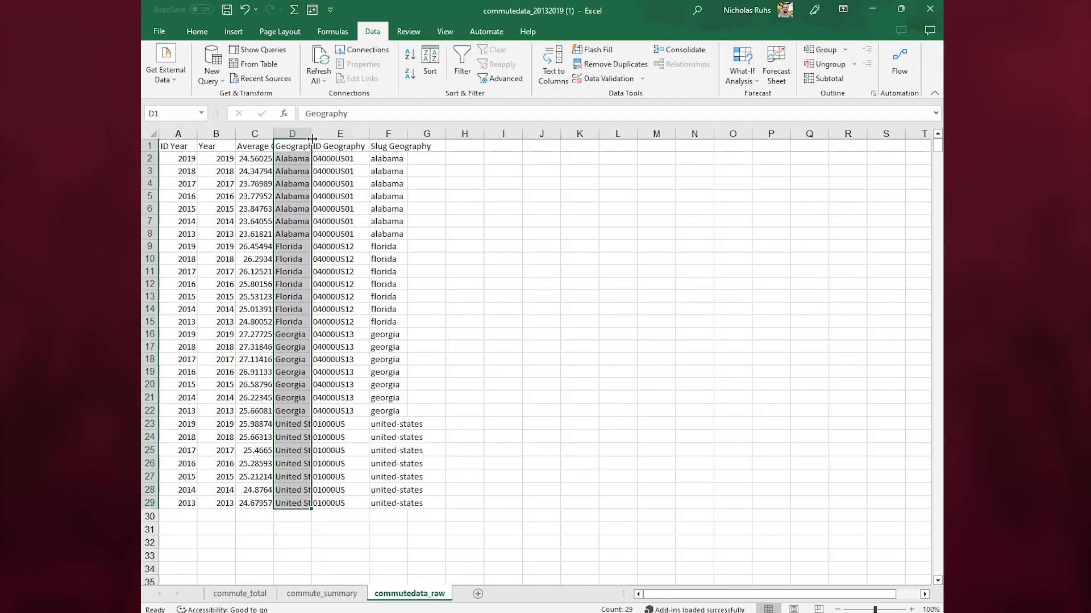
left_click_drag(311, 134, 353, 134)
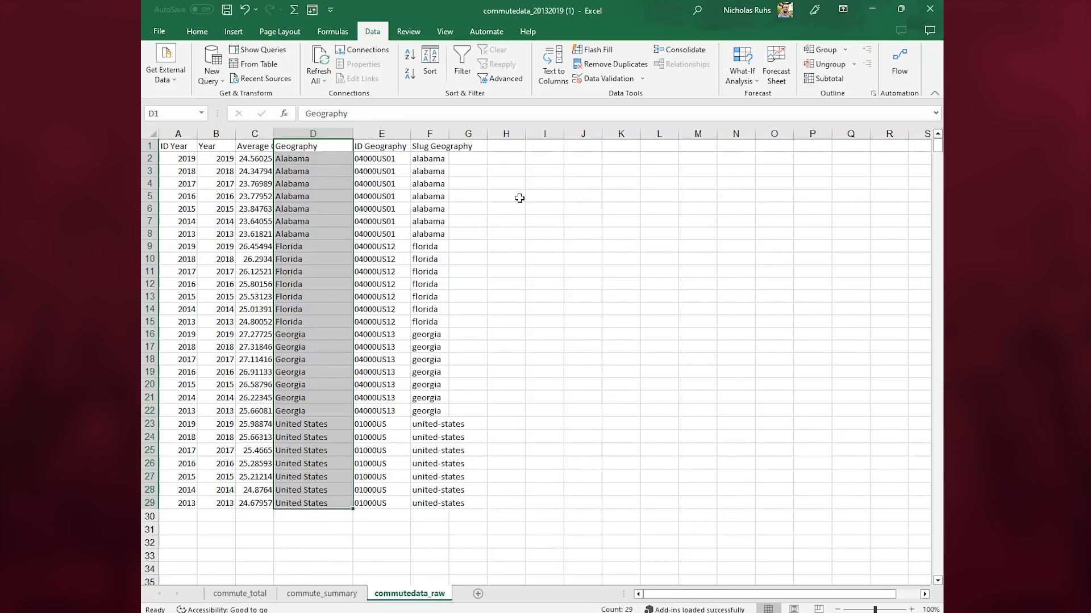
Start a custom sort of the commutedata_raw table and add a second level by Average Commute Time below Geography.
left_click(419, 155)
left_click(336, 145)
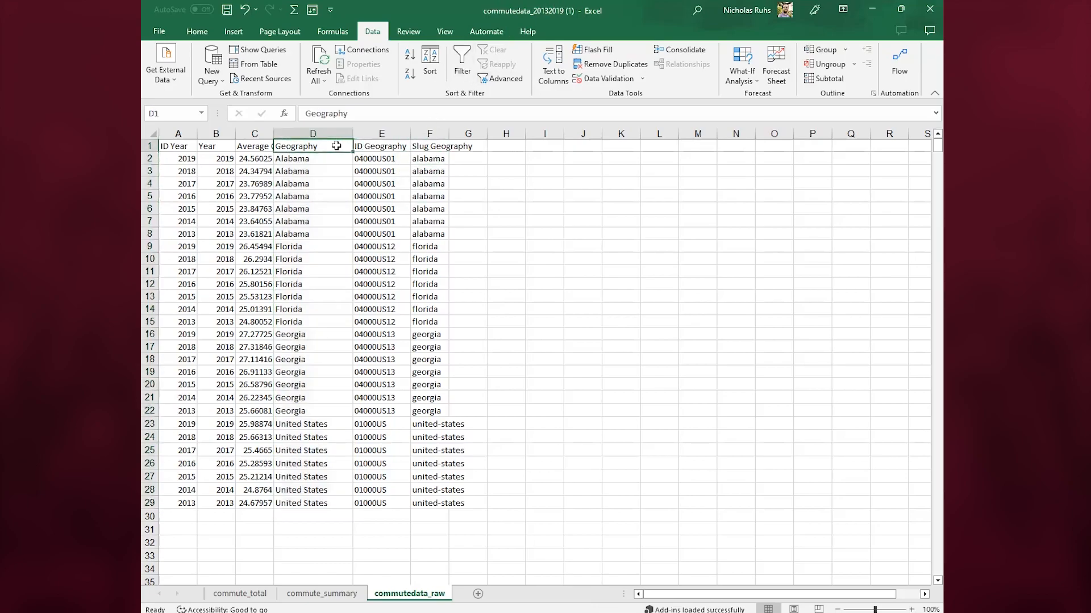
left_click(191, 148)
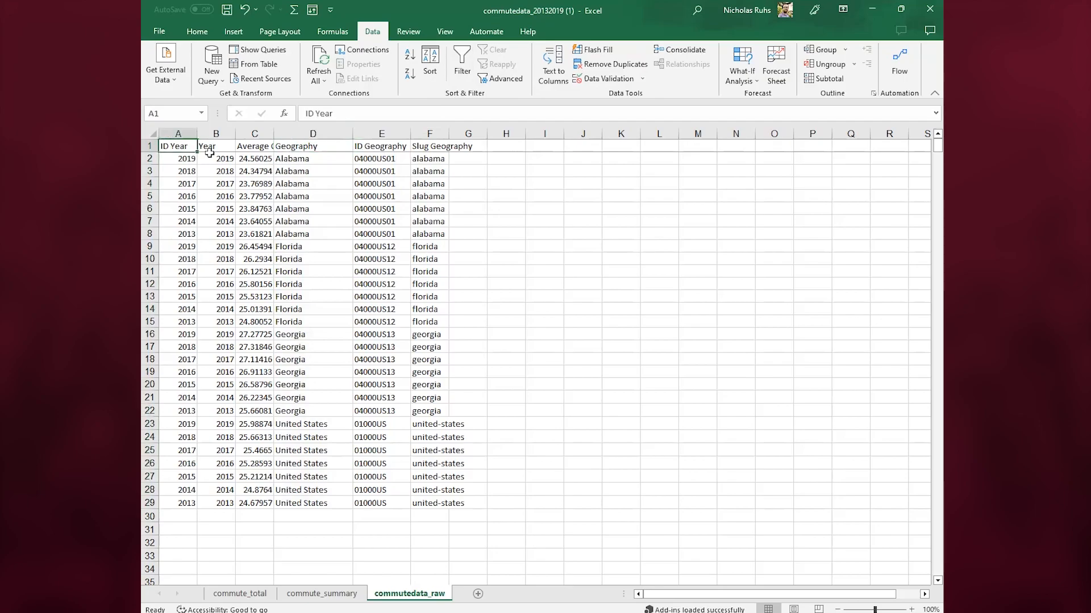
left_click(430, 62)
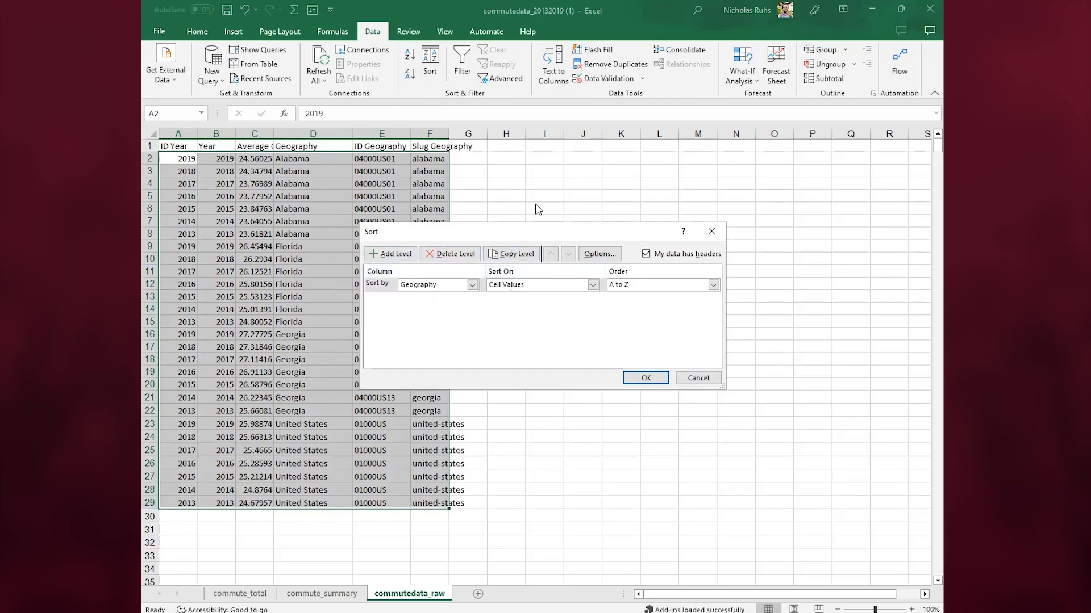
left_click(394, 257)
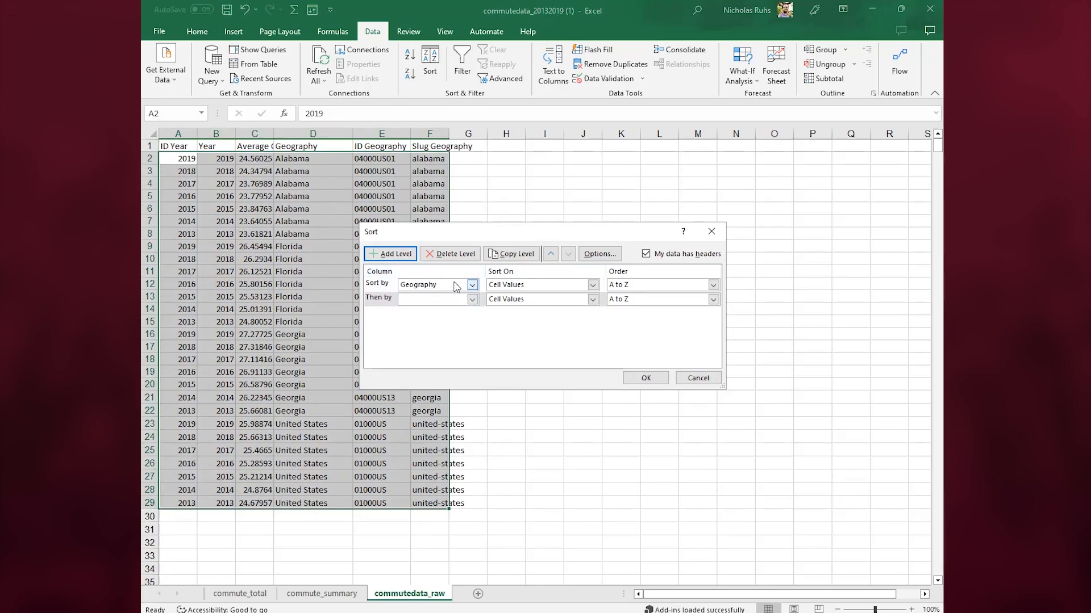
left_click(472, 300)
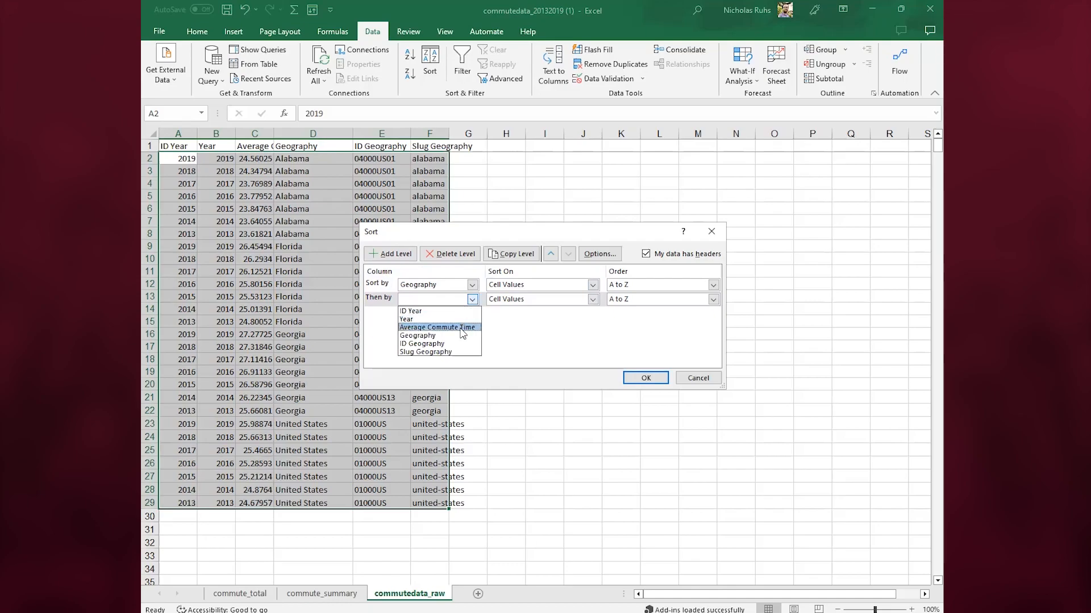
left_click(459, 328)
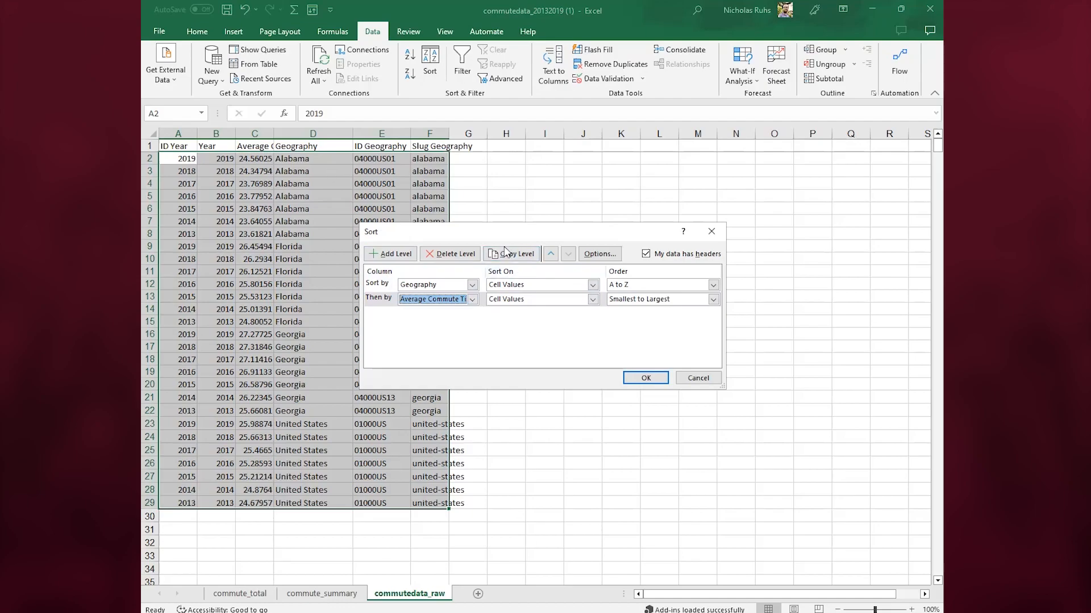
Set the Average Commute Time level to sort on Cell Values from Largest to Smallest and apply the sort.
left_click(593, 300)
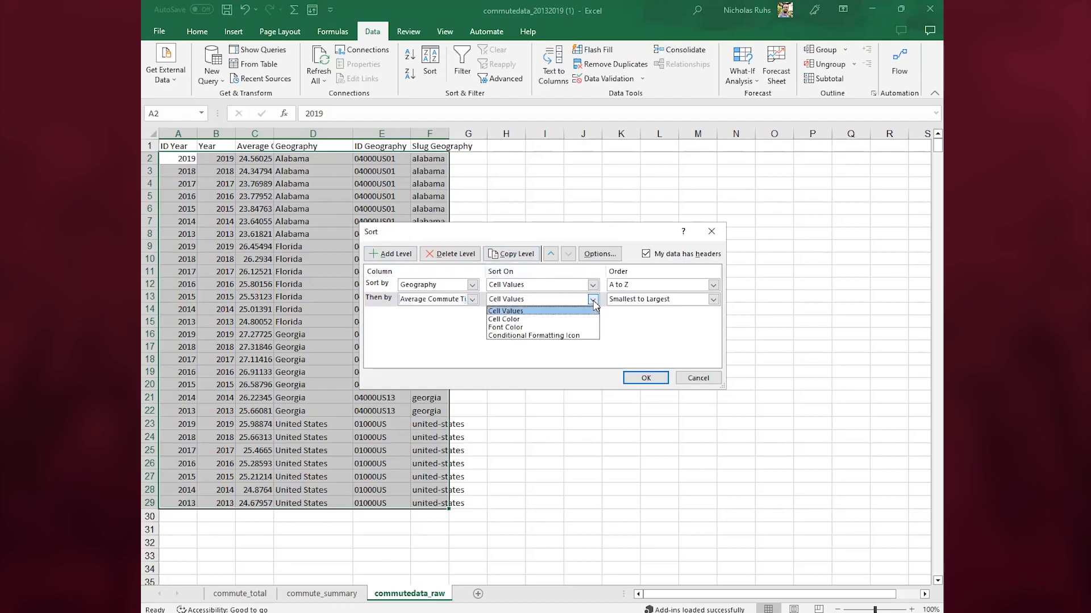
left_click(566, 311)
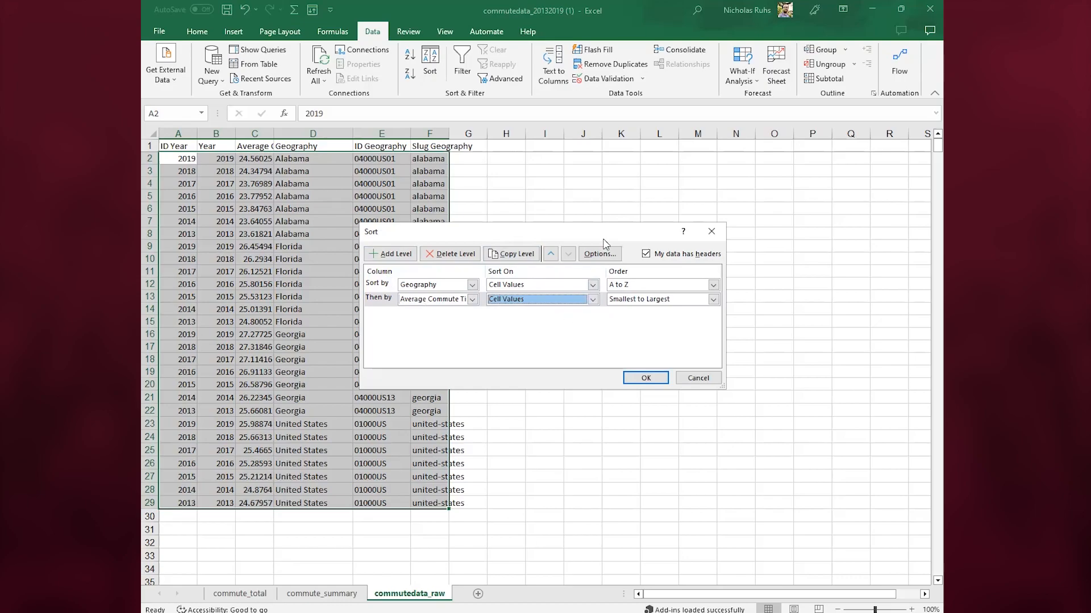
left_click(875, 152)
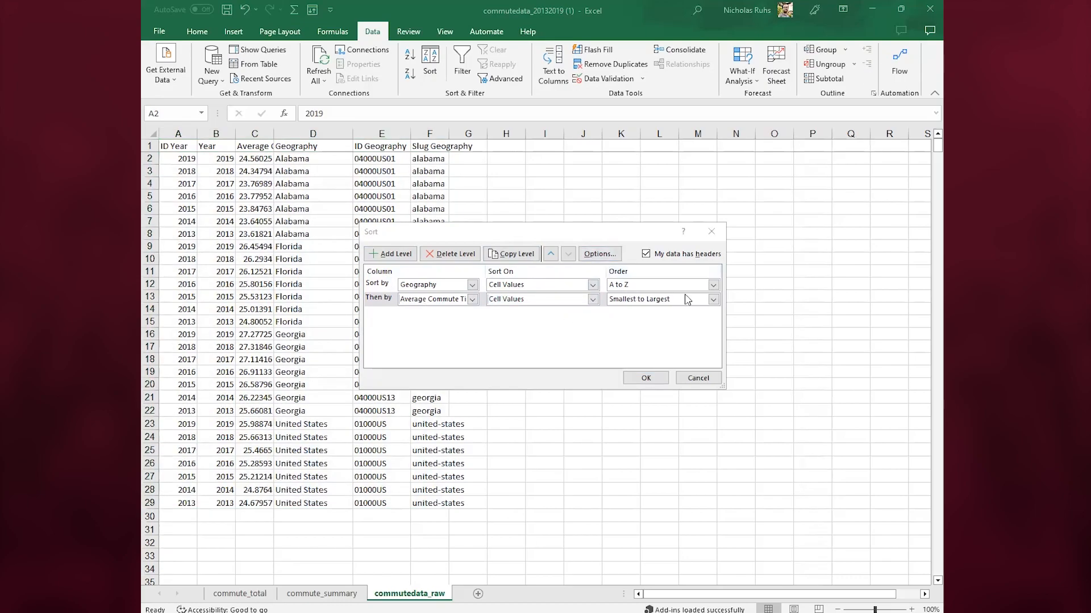
left_click(714, 299)
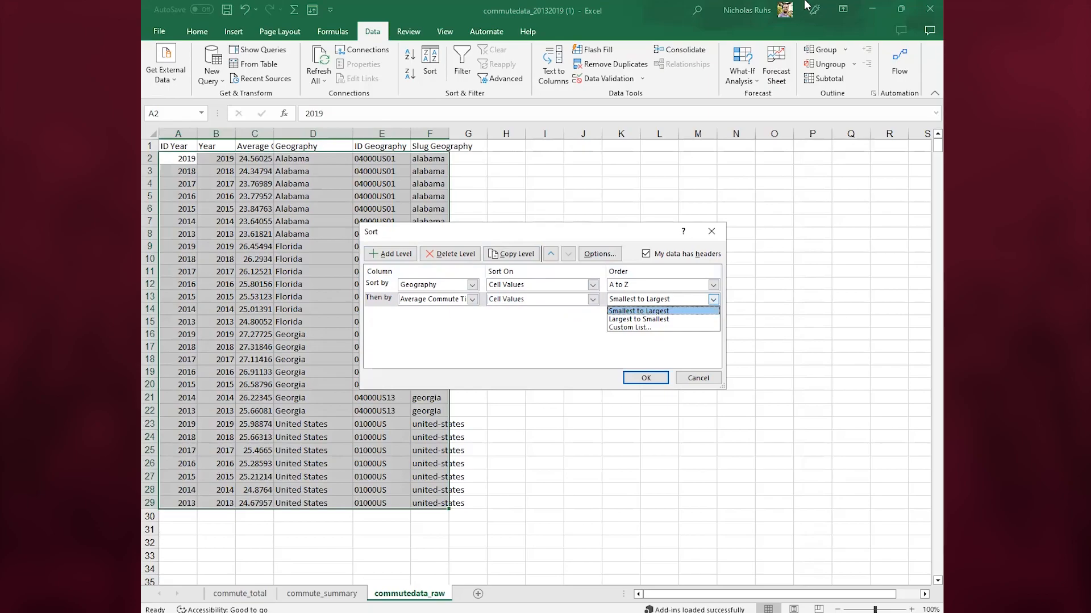
left_click(664, 319)
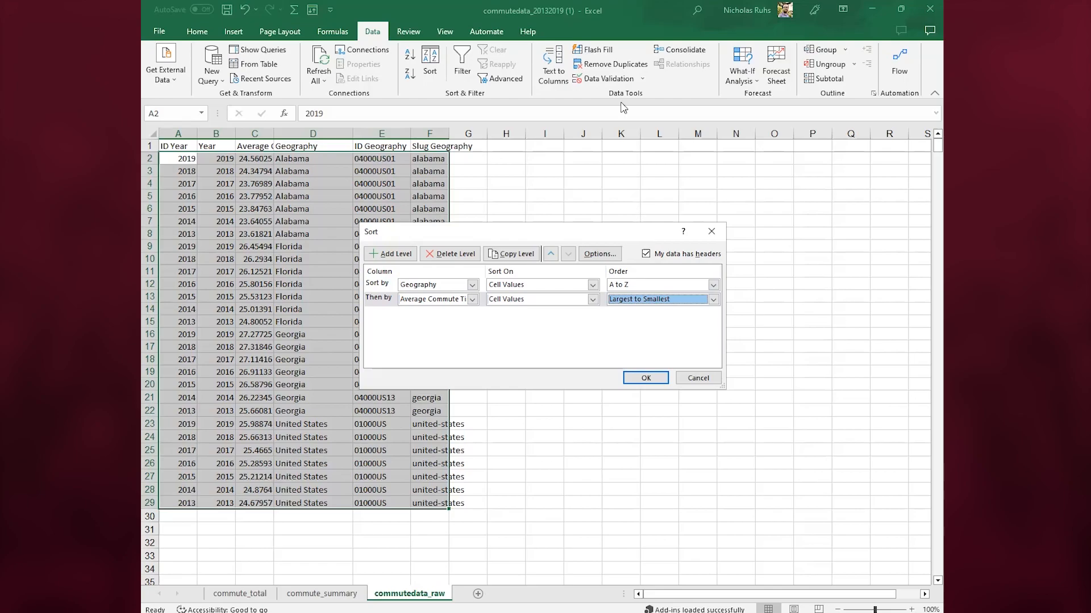
left_click(656, 380)
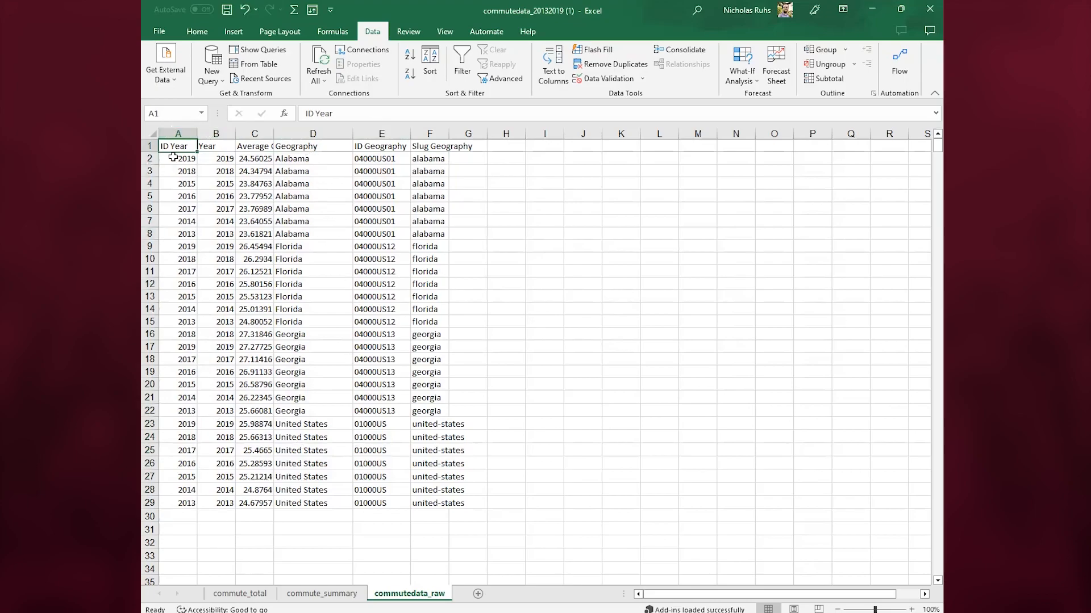
Review the sorted Alabama and Florida rows and widen column C until the full Average Commute Time header fits.
left_click_drag(187, 159, 438, 235)
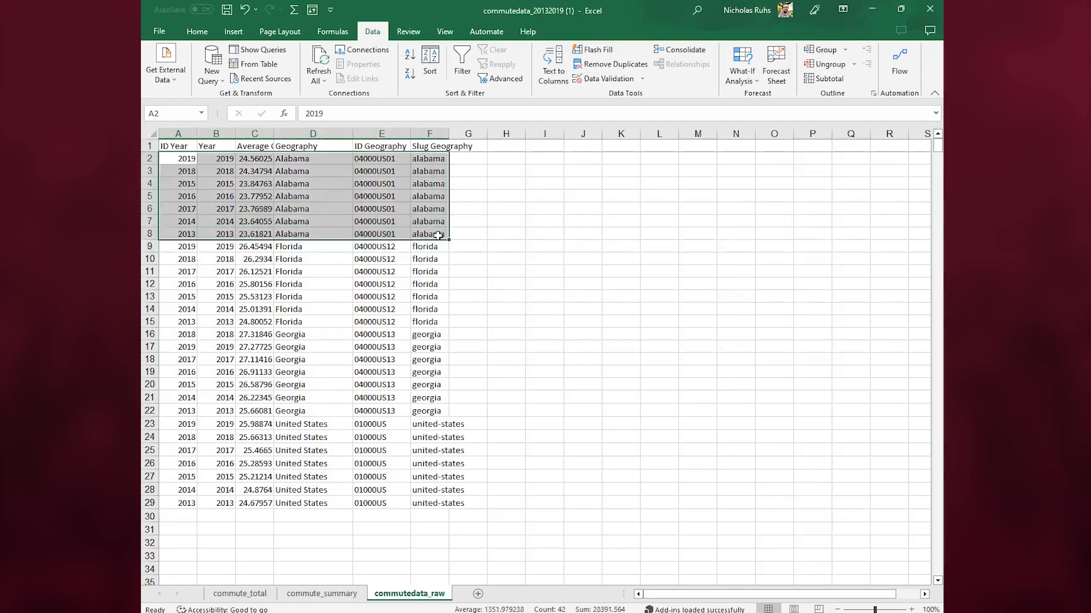
left_click_drag(275, 137, 314, 137)
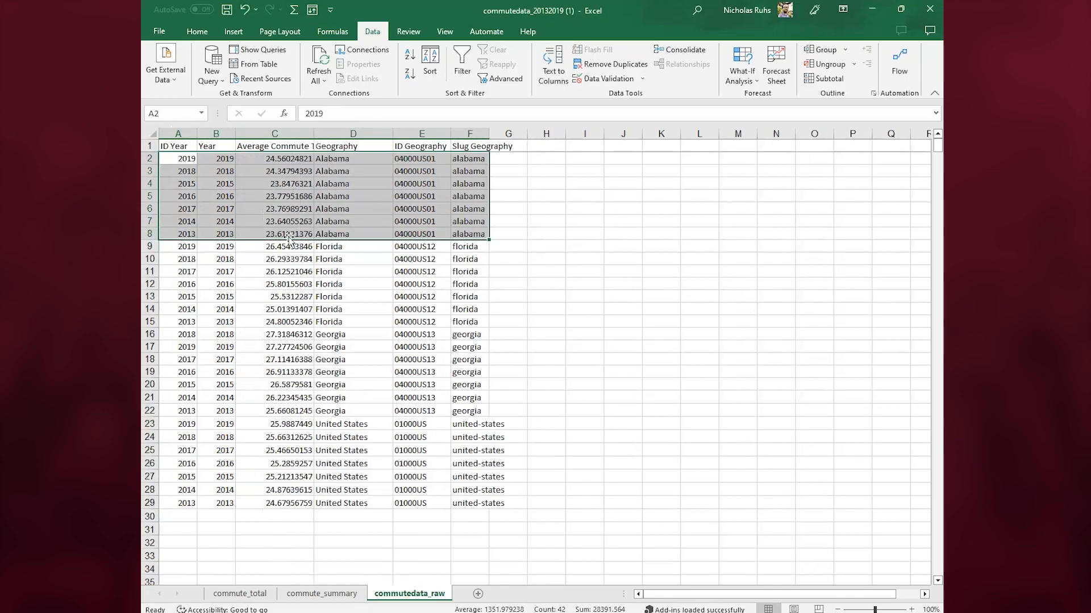
left_click_drag(198, 246, 464, 320)
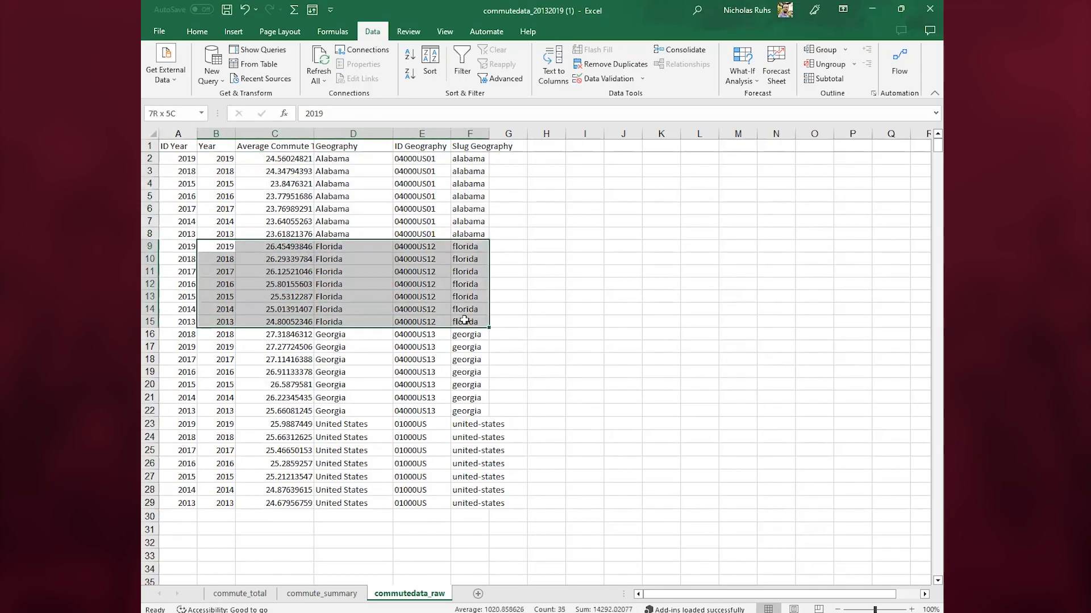
left_click(519, 252)
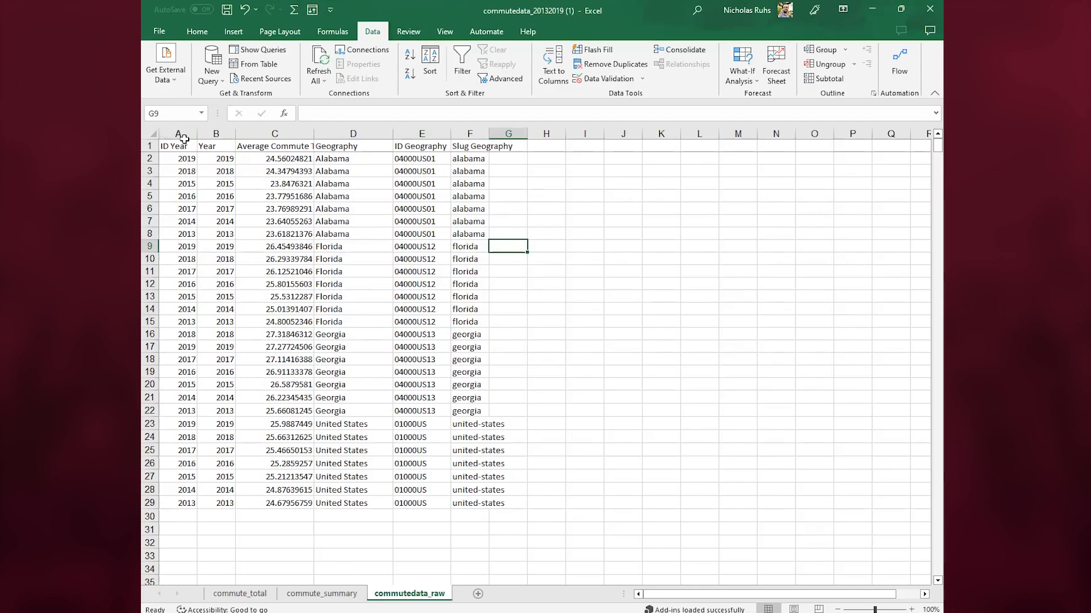
left_click_drag(314, 134, 346, 141)
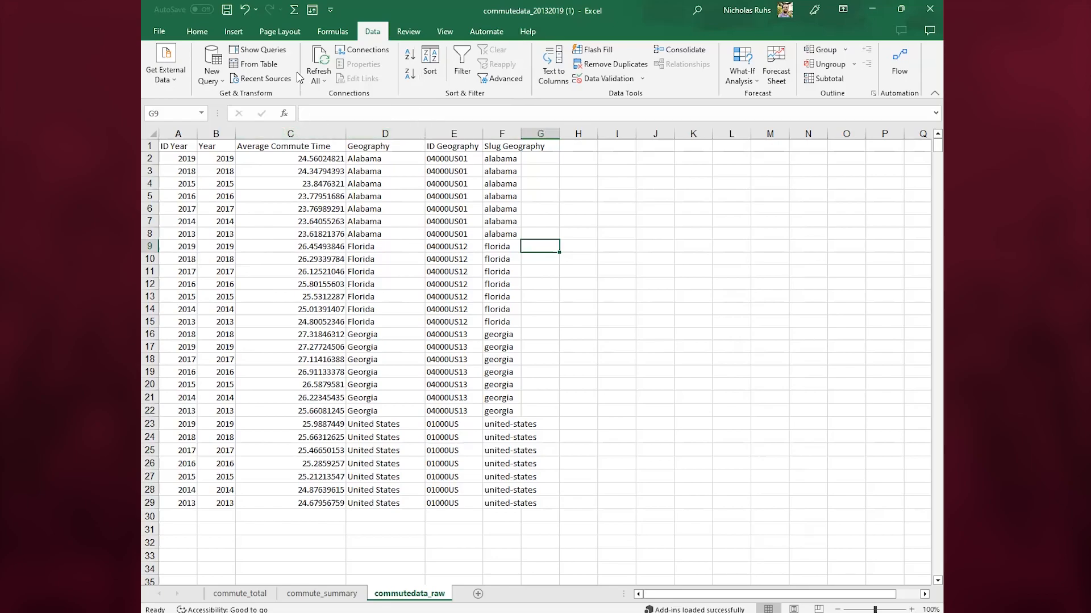
Look through the available number formats and format the Average Commute Time column as Number.
left_click(197, 31)
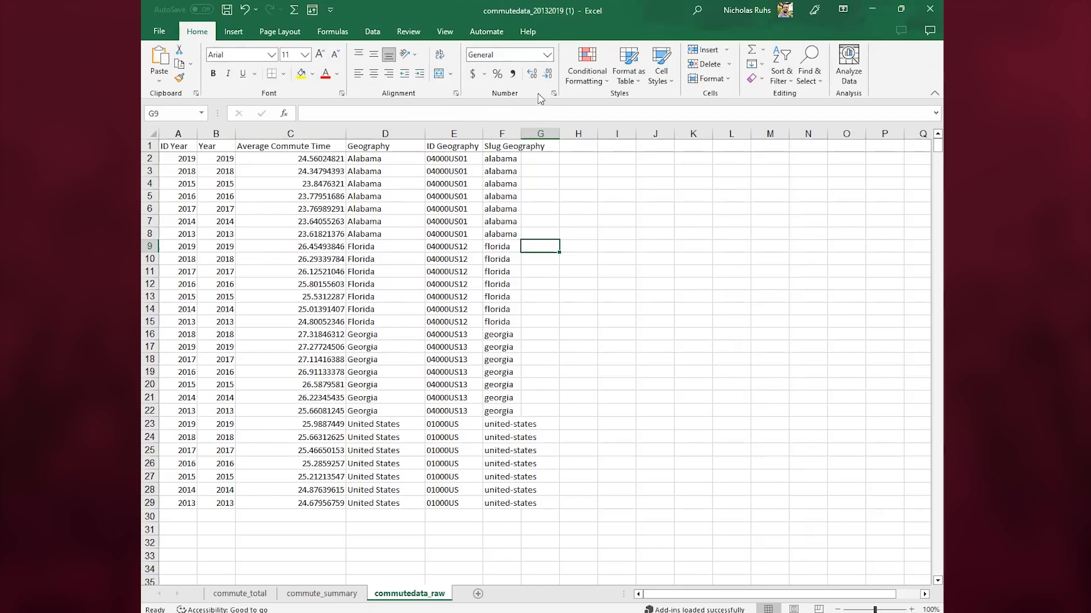
left_click(548, 56)
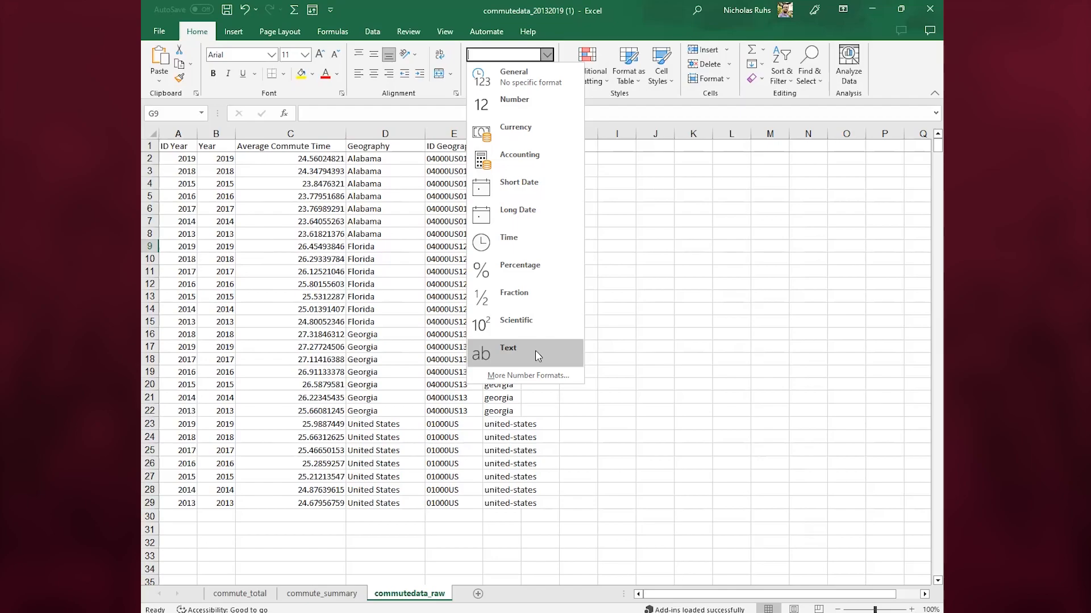
left_click(517, 76)
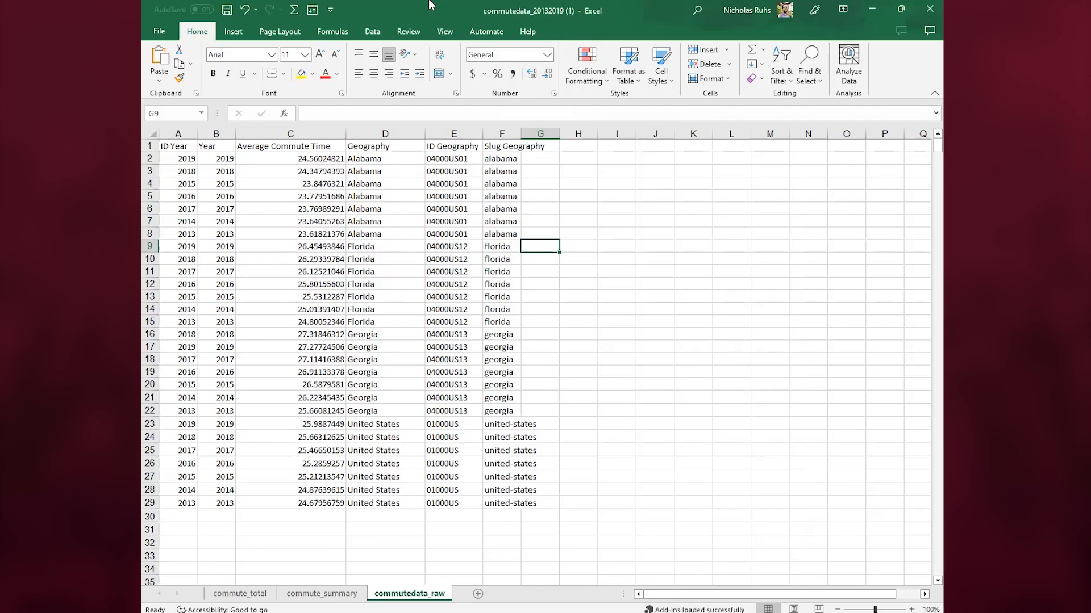
left_click(325, 134)
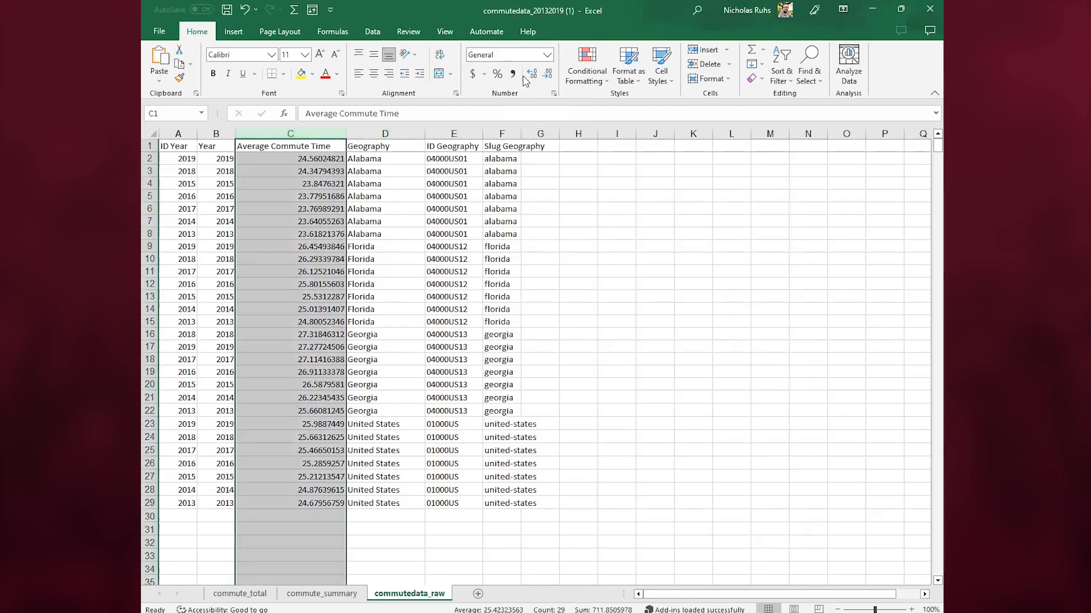
left_click(547, 55)
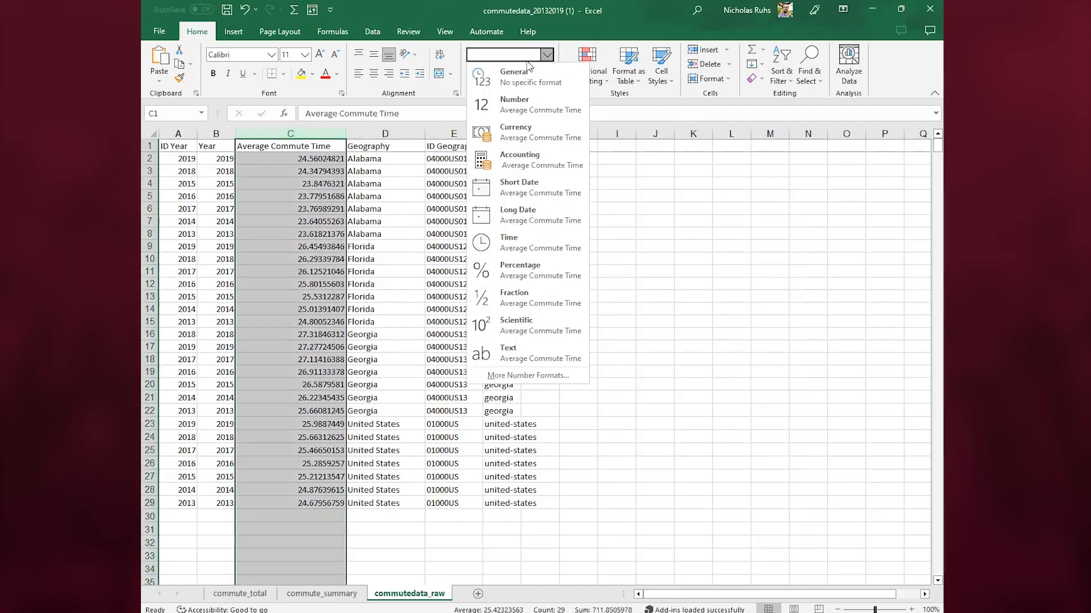
left_click(534, 105)
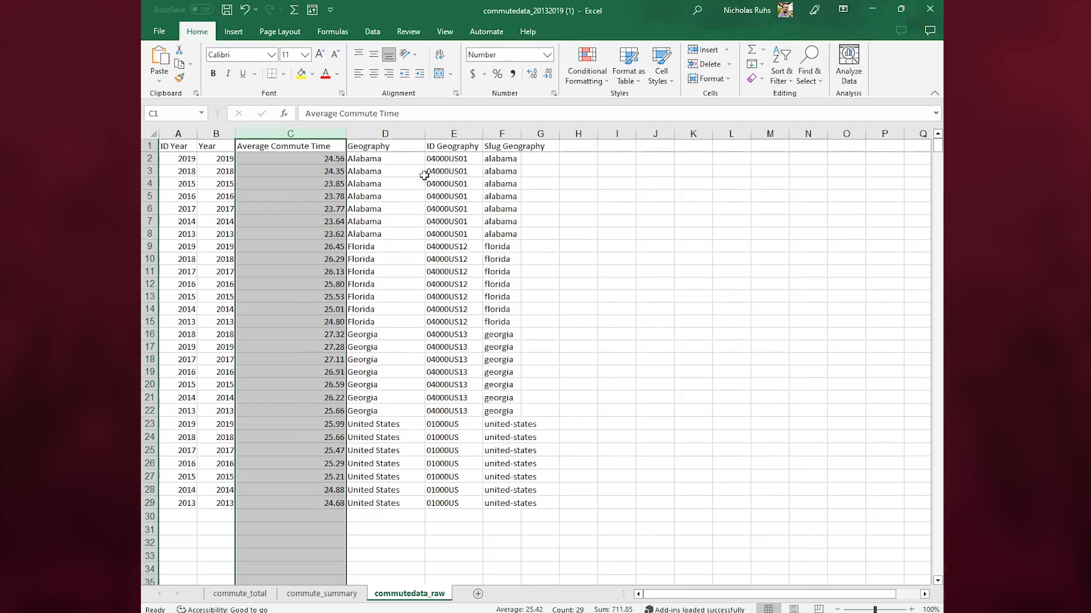
Format the Average Commute Time column as Scientific with 5 decimal places.
left_click(547, 56)
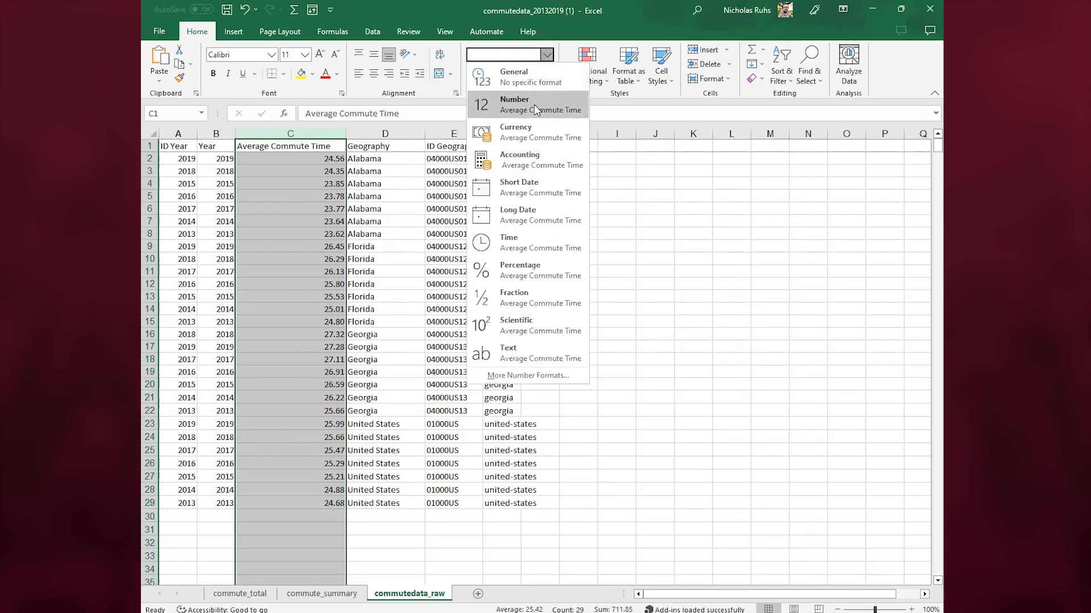
left_click(536, 377)
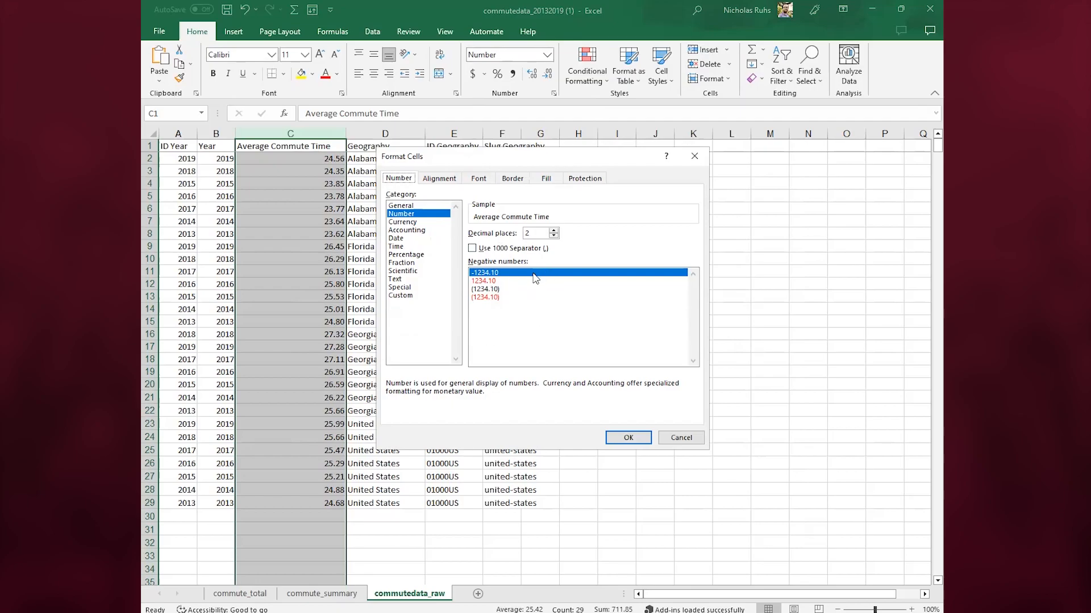
left_click(553, 231)
left_click(553, 231)
left_click(554, 231)
left_click(553, 231)
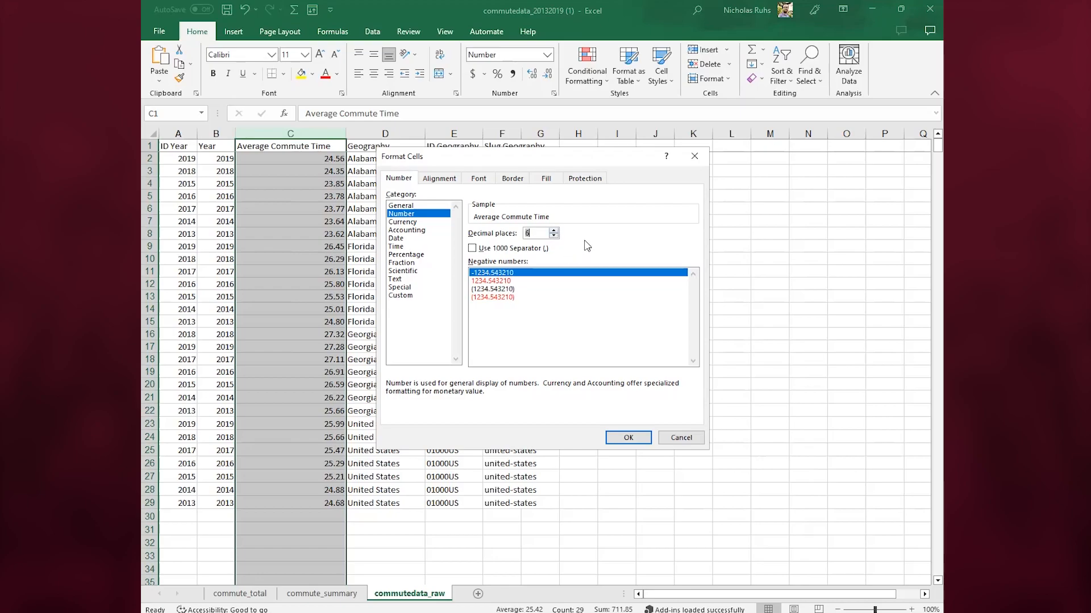
key("BackSpace")
type("5")
left_click(403, 272)
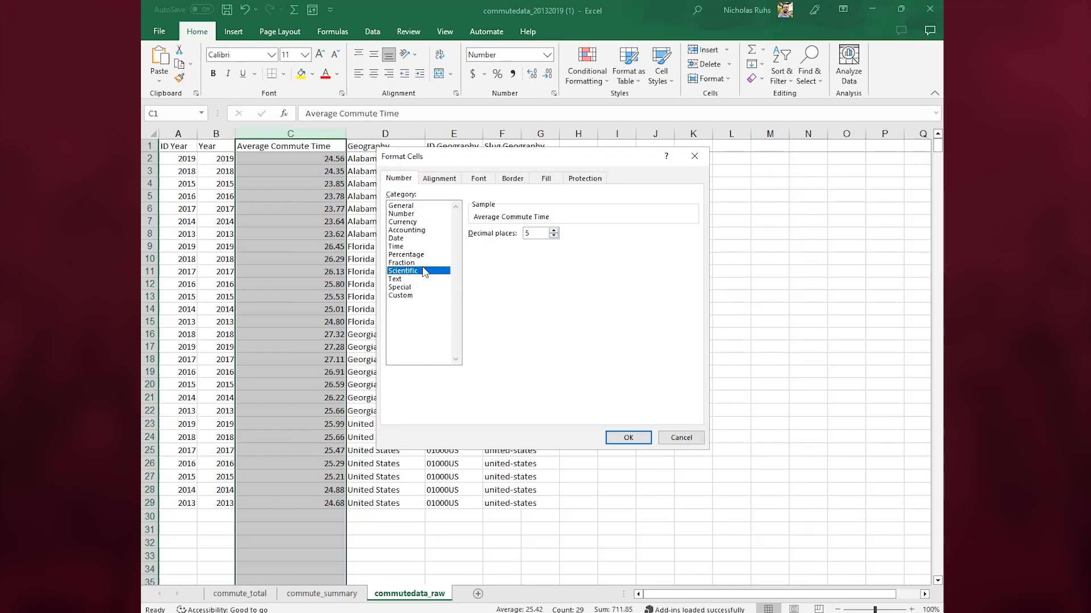
left_click(627, 443)
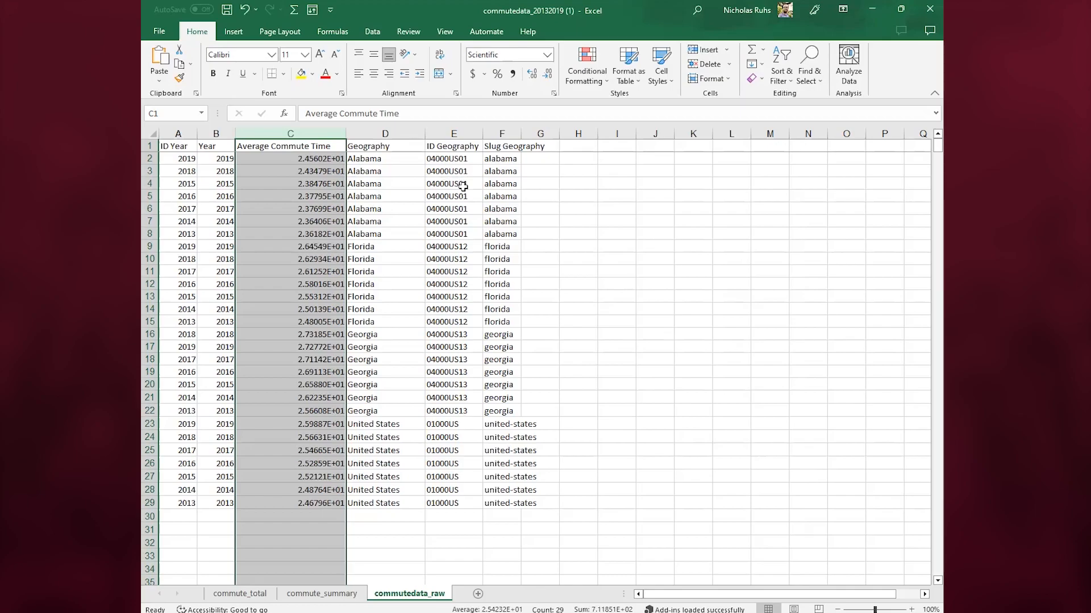
Set the Average Commute Time column back to the General number format.
left_click(547, 56)
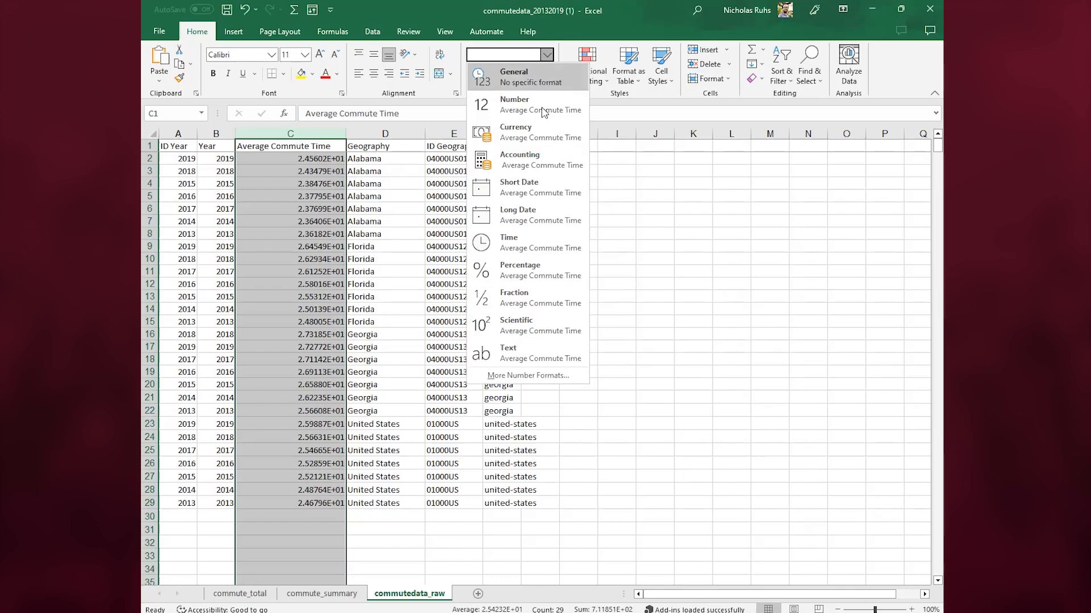
left_click(529, 376)
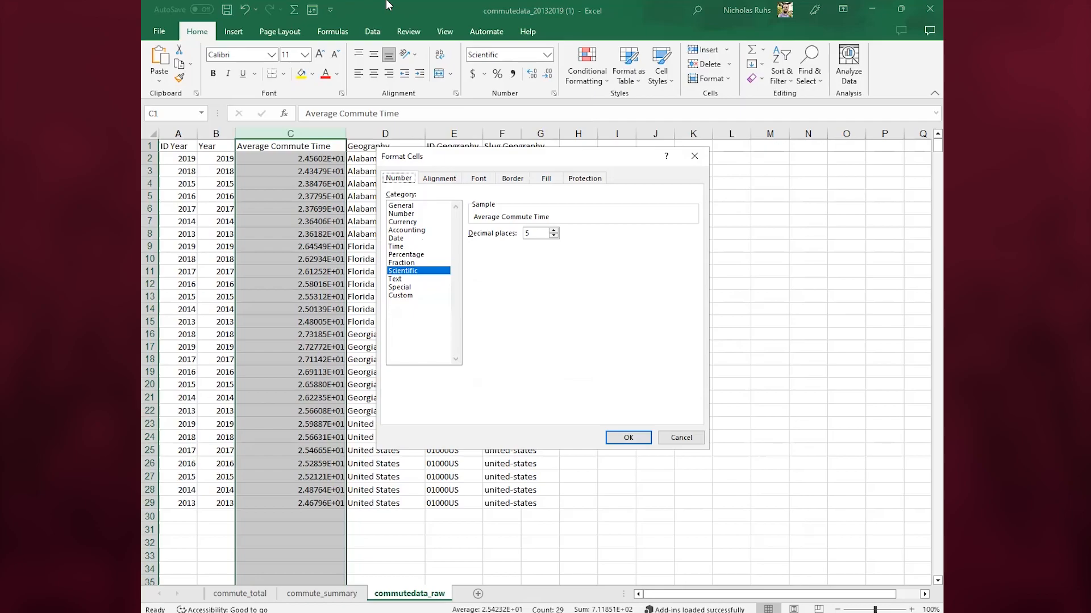
left_click(399, 206)
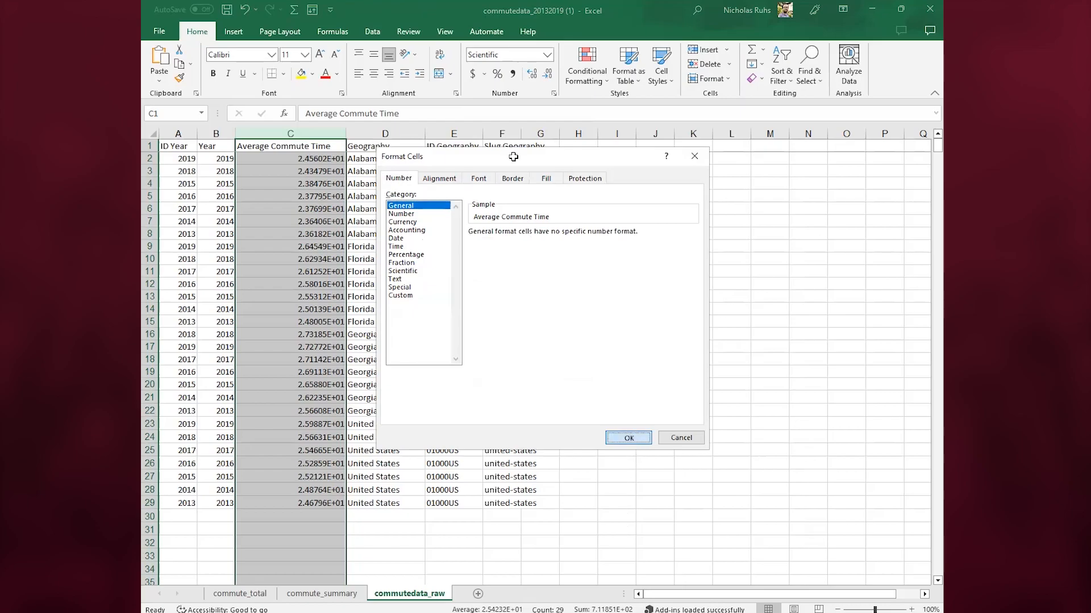
key("Return")
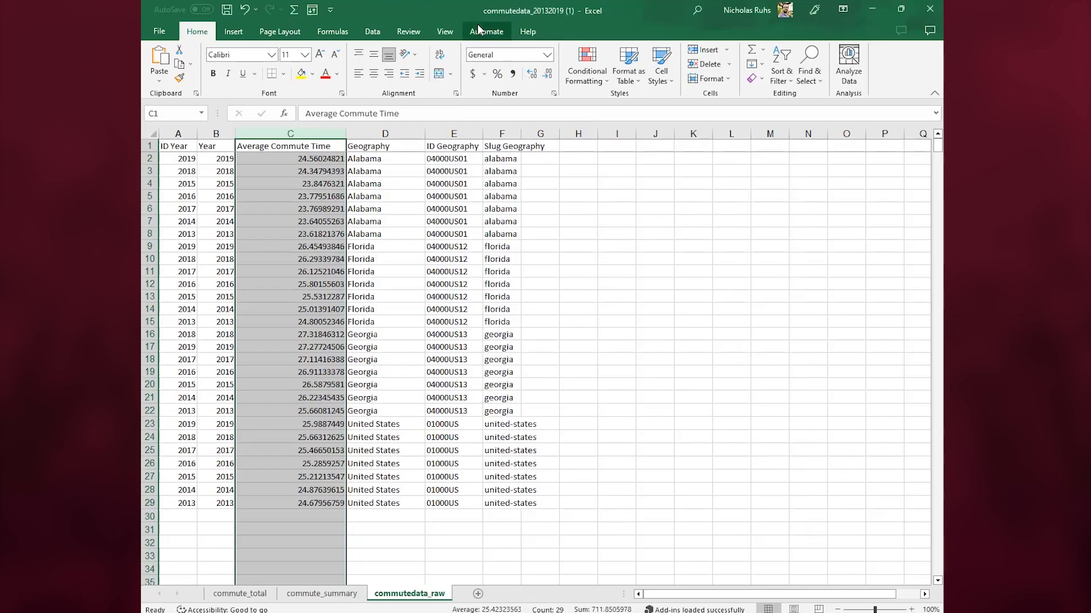
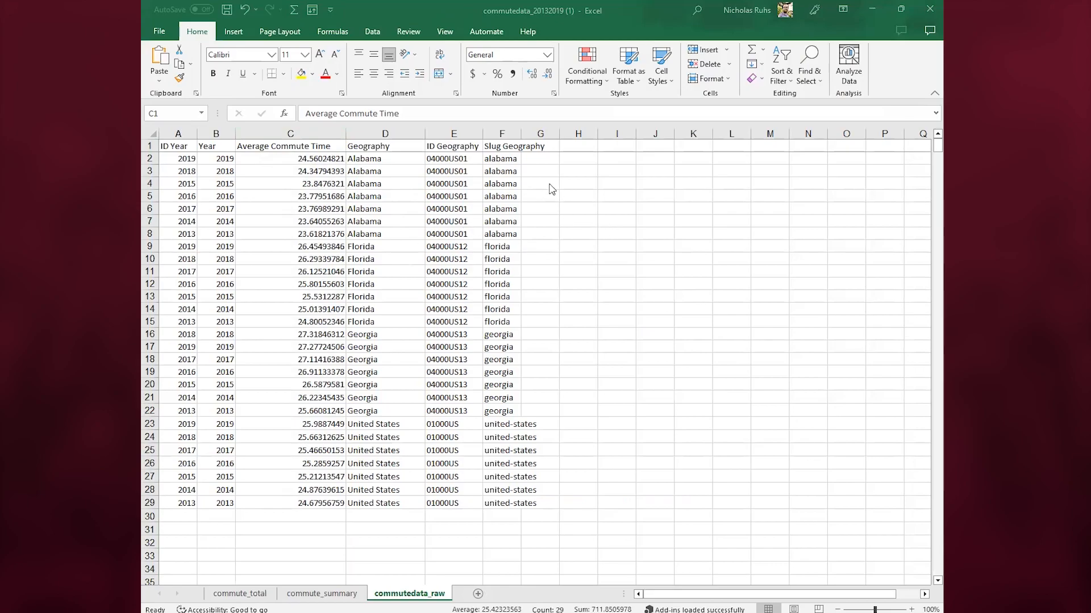
Add the first two Alabama commute times in cell H4 with the formula =C2+C3 and review the formula.
left_click(584, 184)
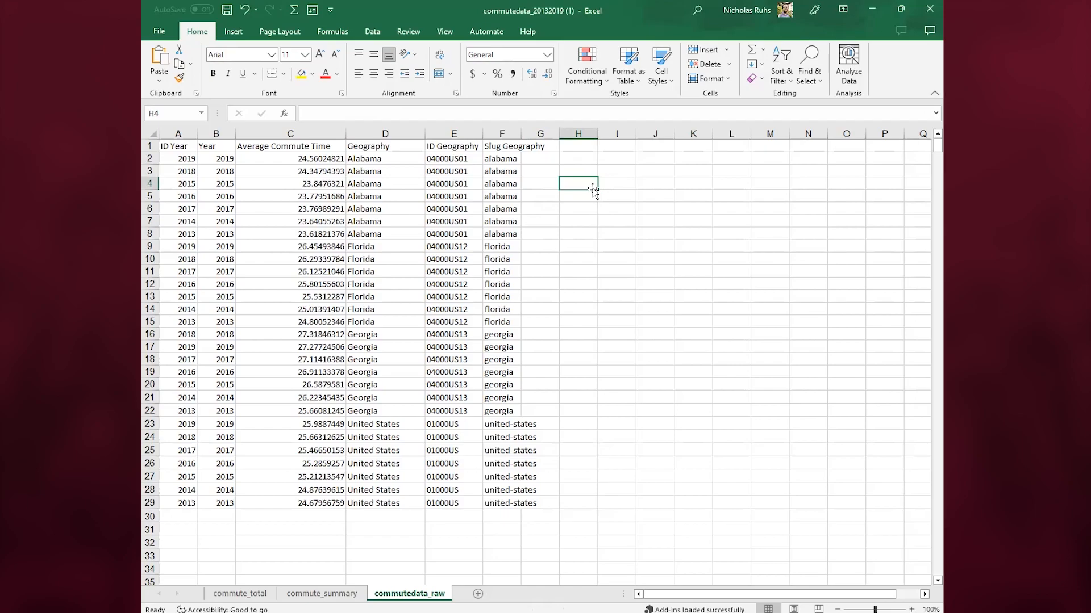
type("=")
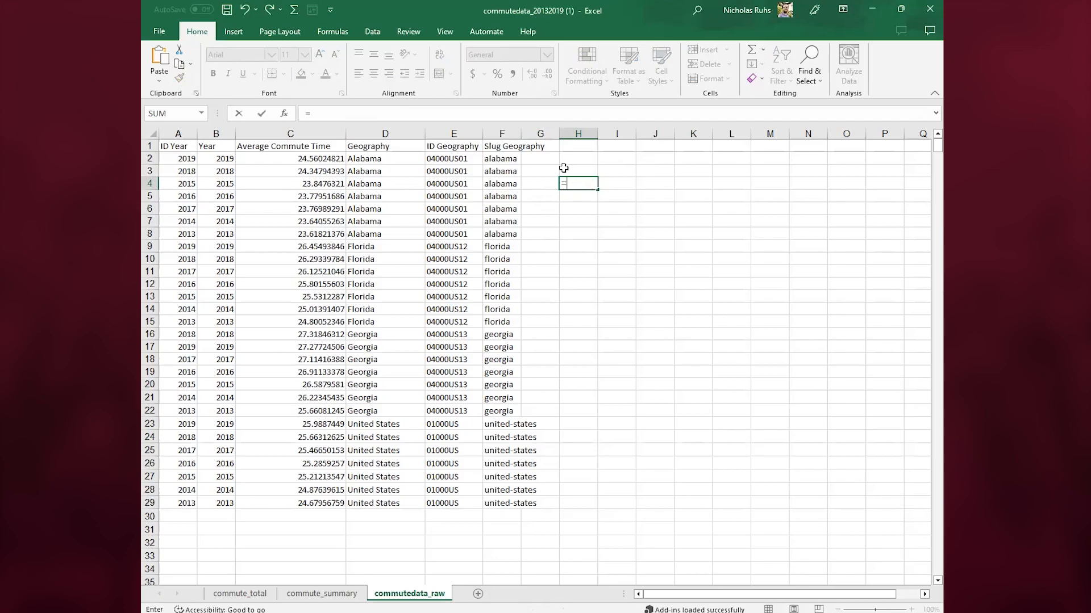
left_click(287, 159)
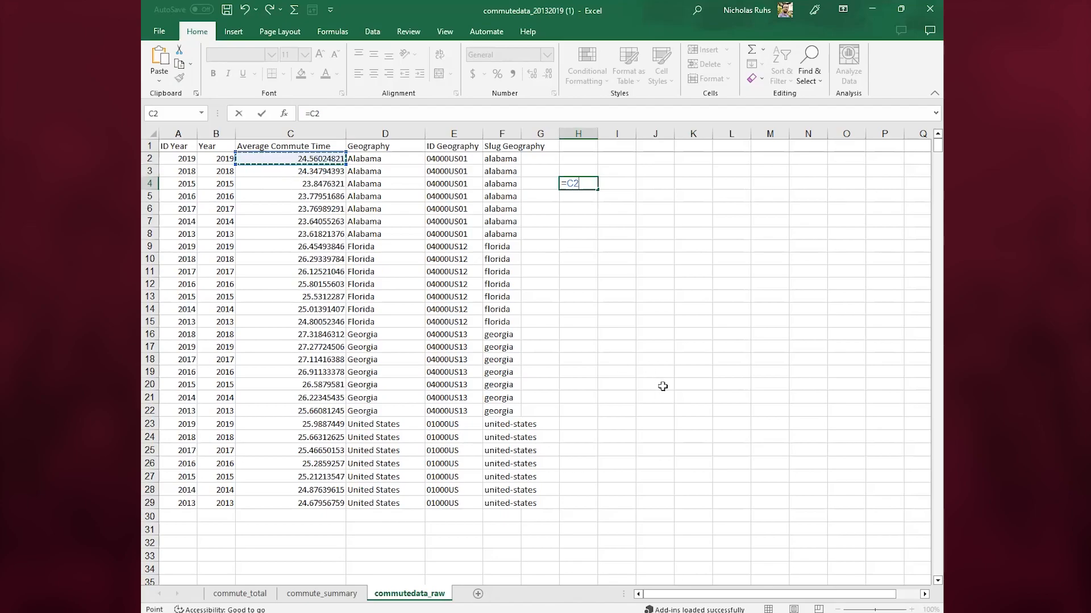
type("+")
left_click(330, 174)
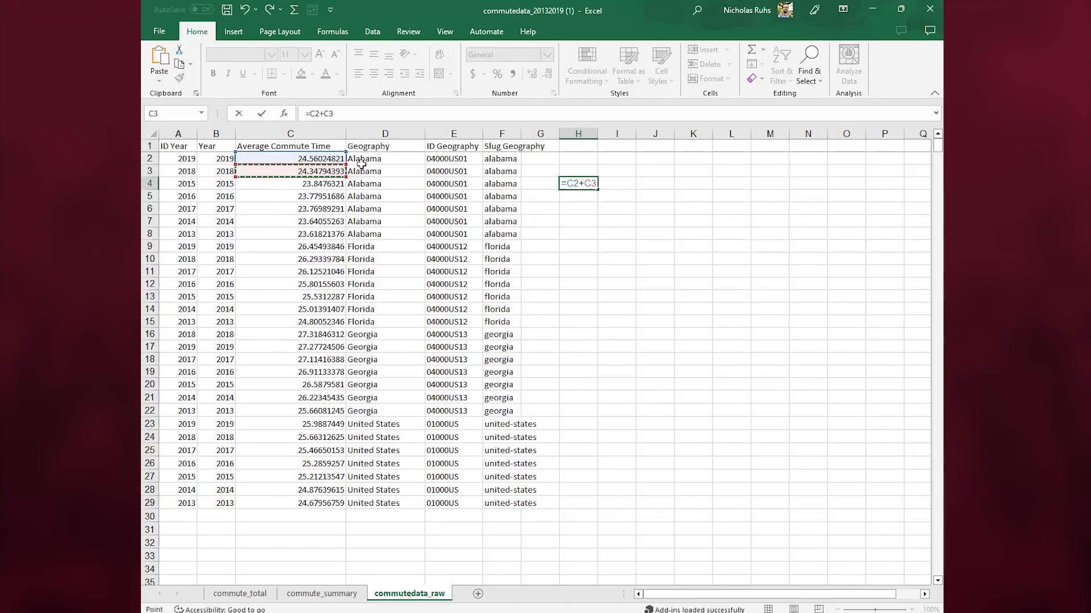
key("Return")
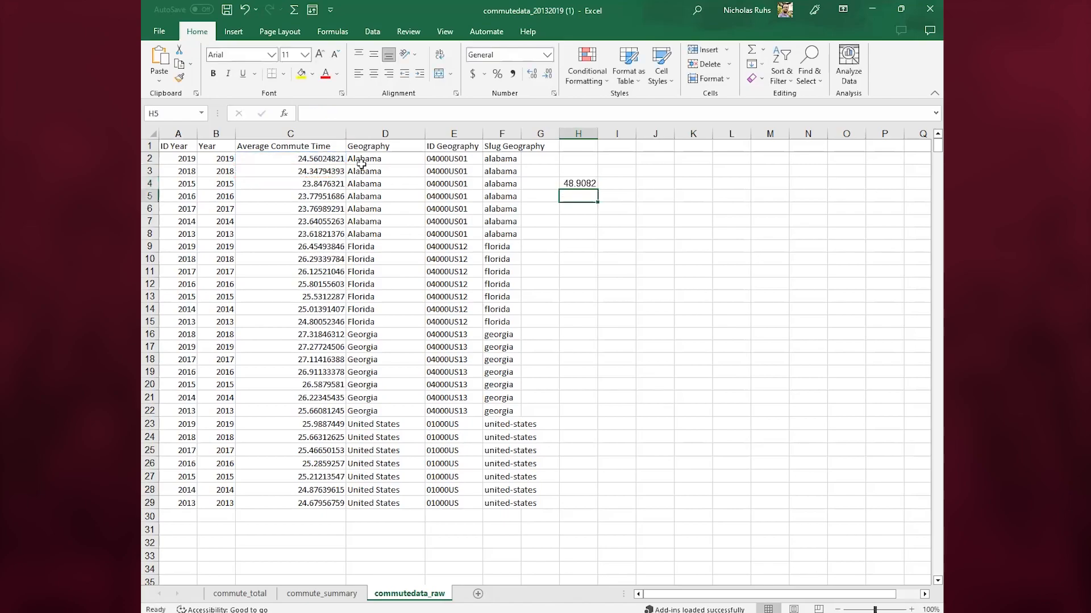
left_click(585, 186)
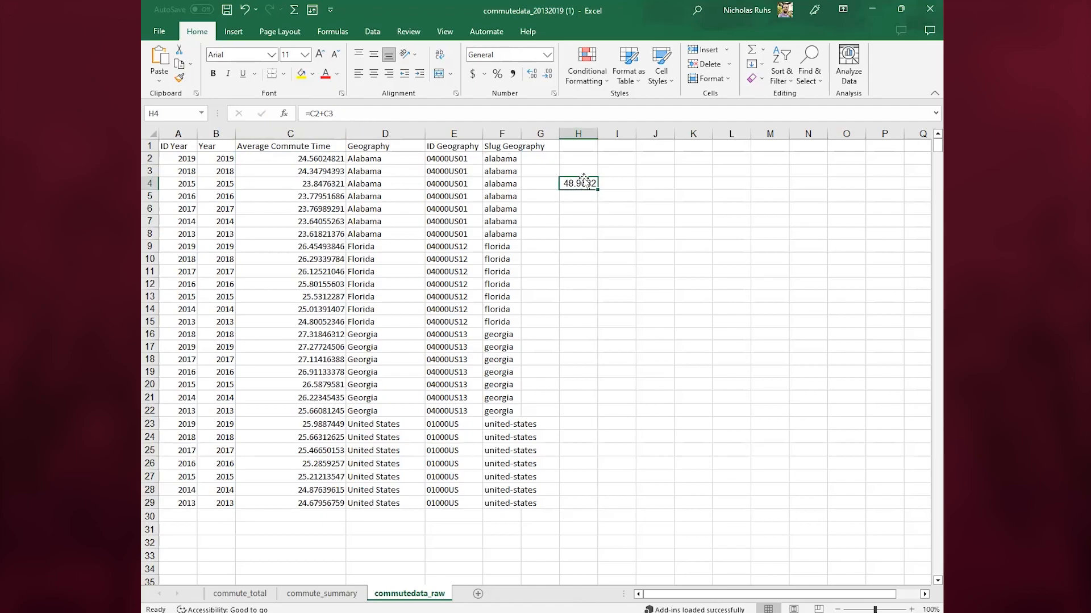
Subtract the second Alabama commute time from the first in cell H5 with the formula =C2-C3.
left_click(581, 197)
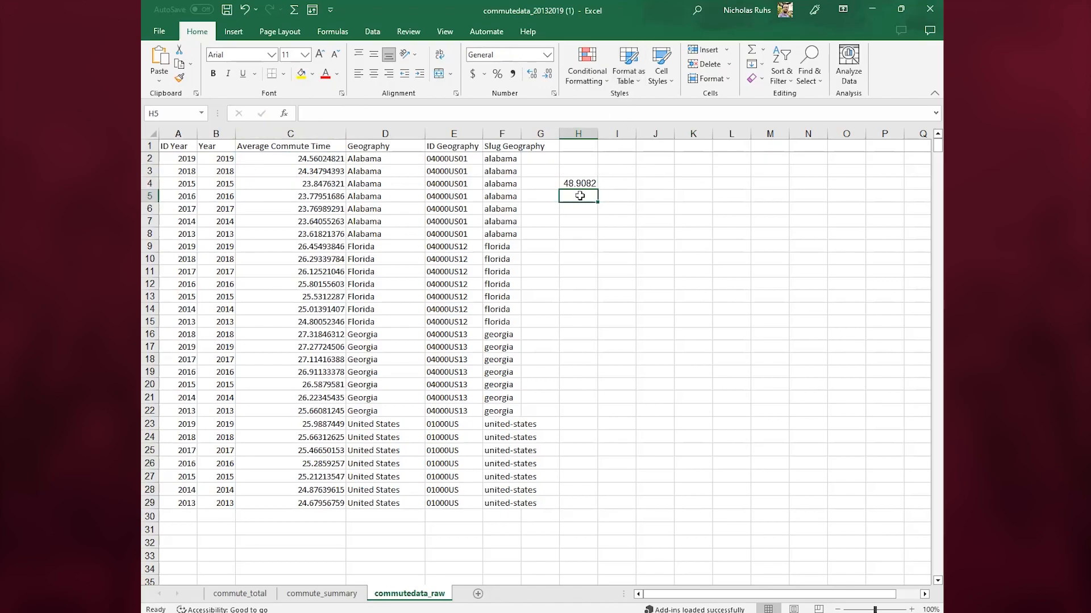
left_click(329, 113)
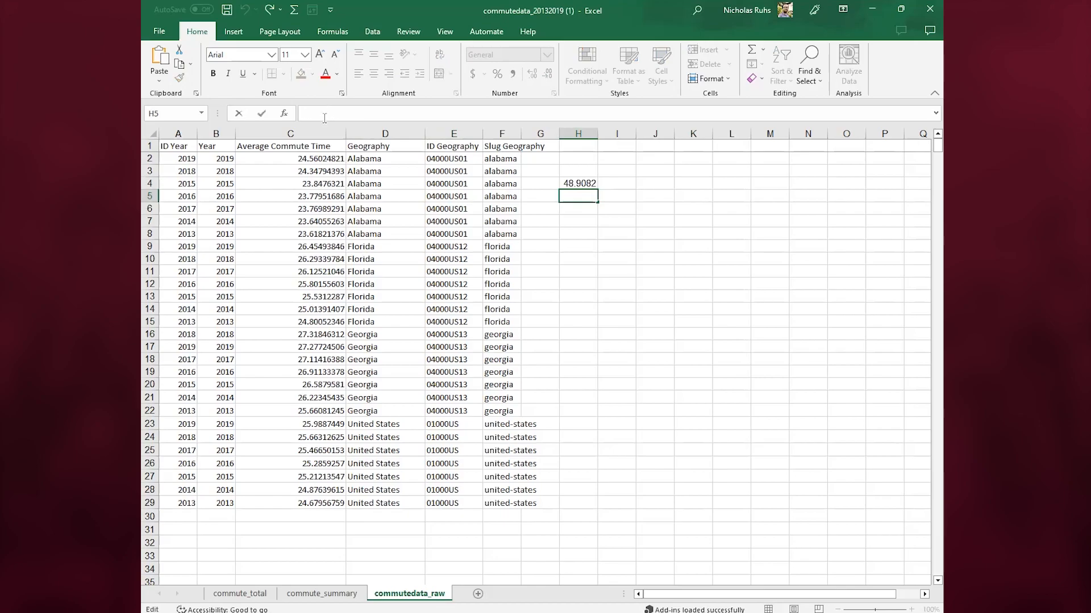
type("=")
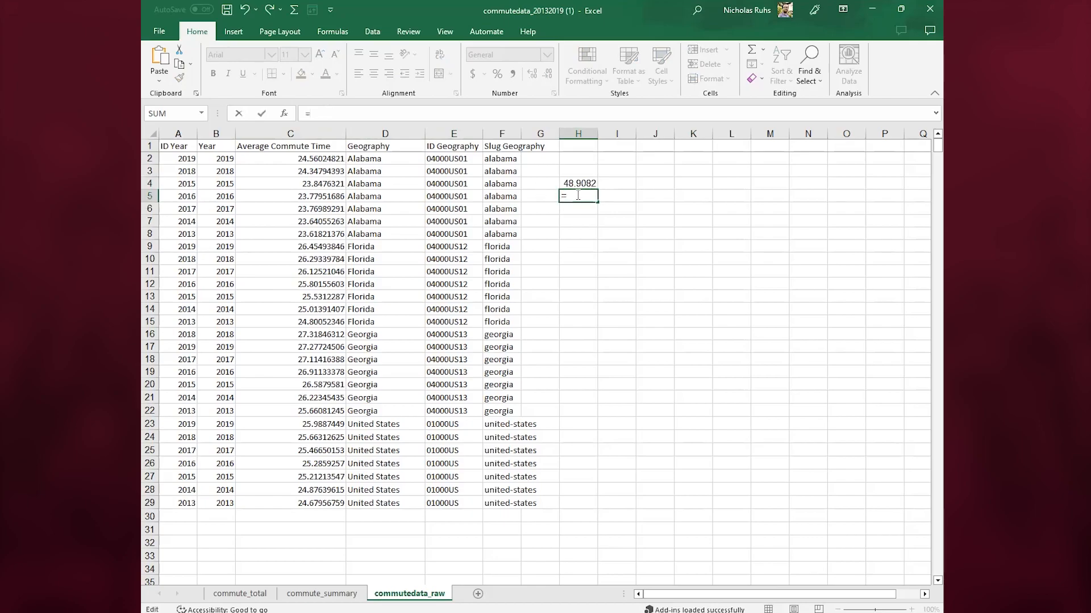
left_click(311, 161)
type("-")
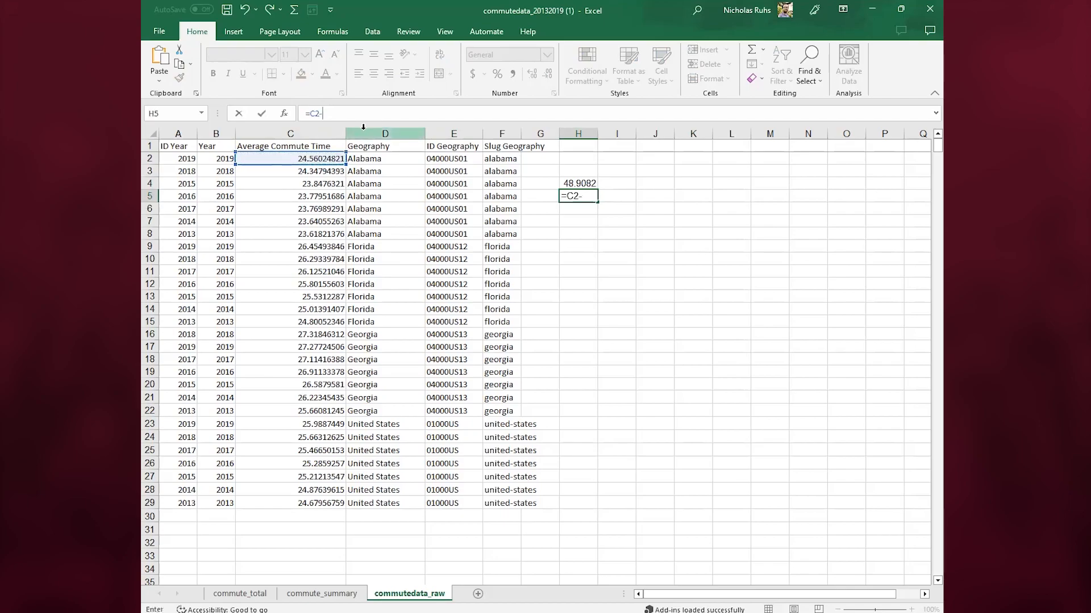
left_click(283, 173)
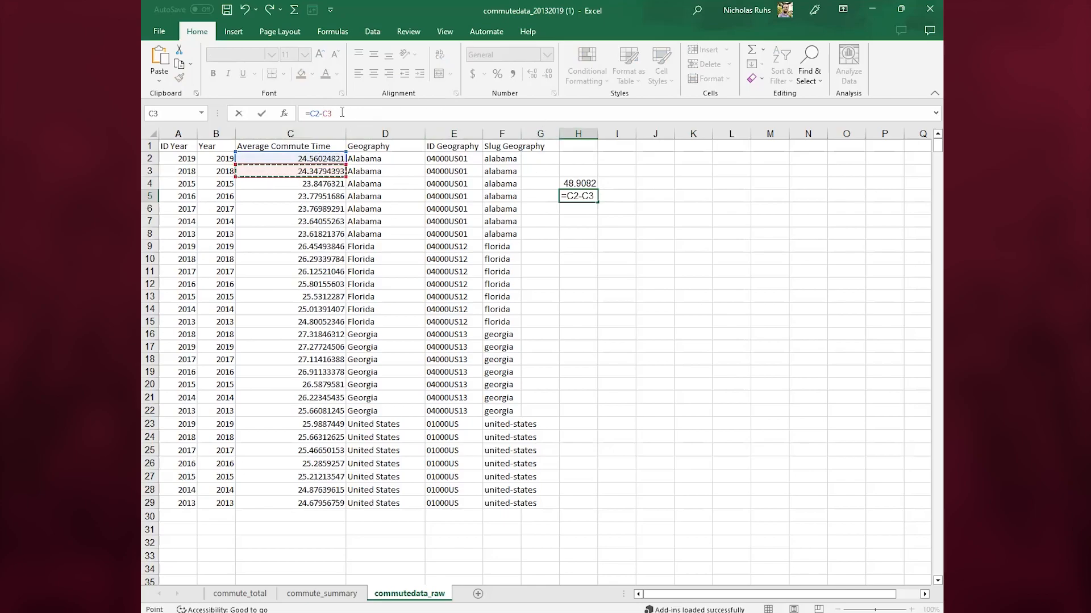
key("Return")
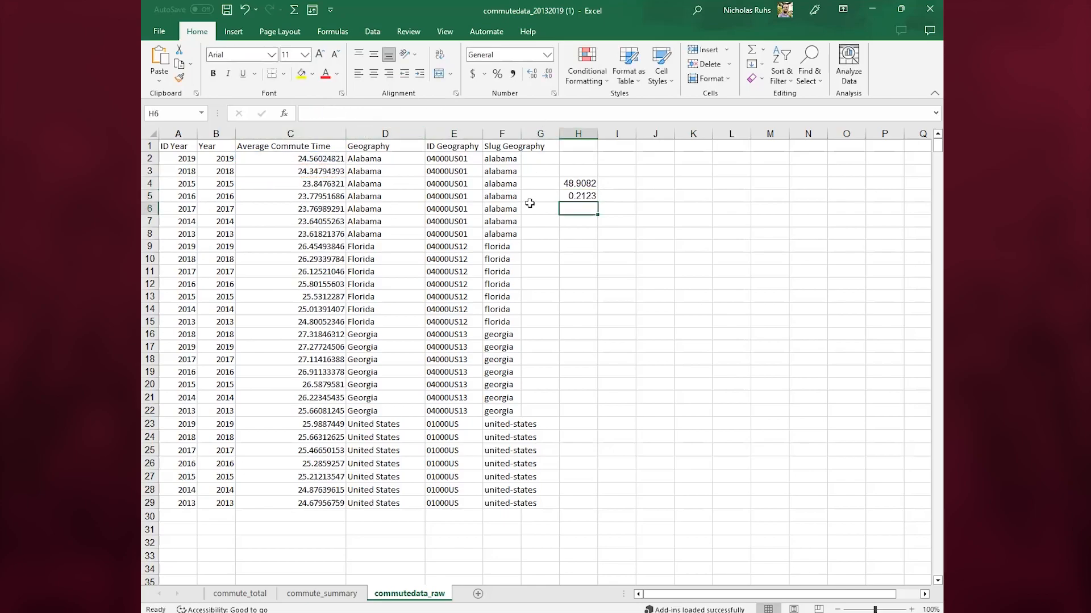
left_click(580, 193)
Label the calculation rows in cells G4 to G7 as ADD, SUBT, MULT and DIVIDE.
left_click(543, 182)
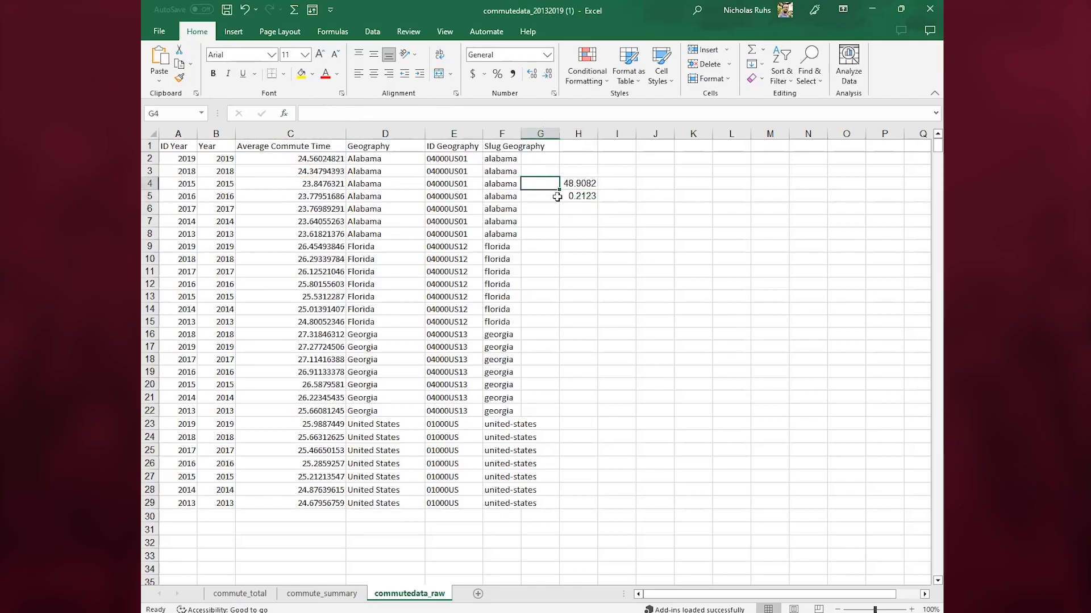
type("ADD")
left_click(544, 196)
type("SUBST")
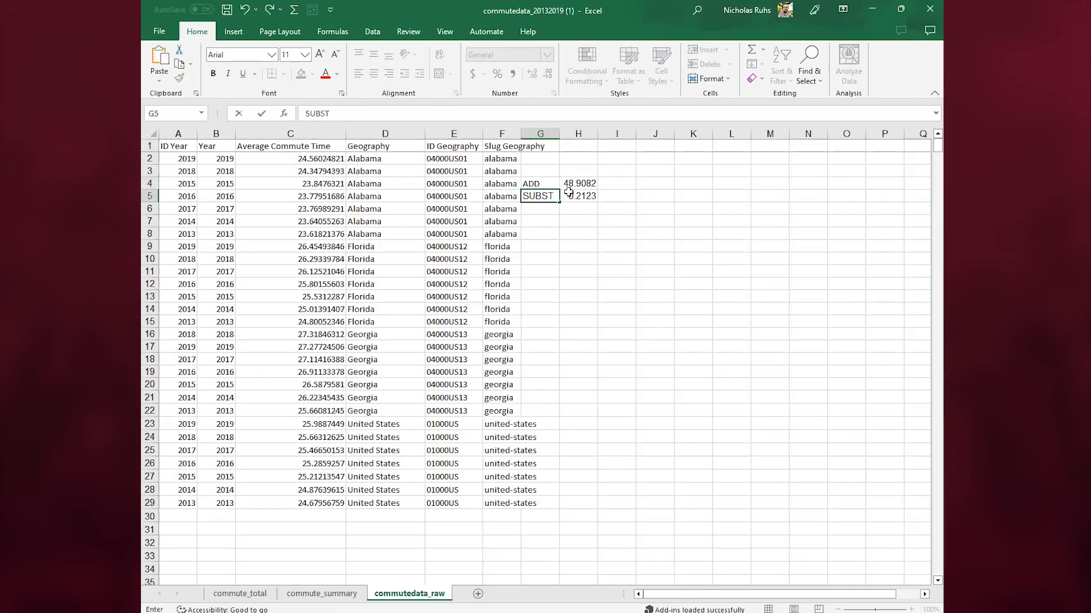
key("BackSpace")
key("BackSpace")
left_click(530, 210)
type("MULT")
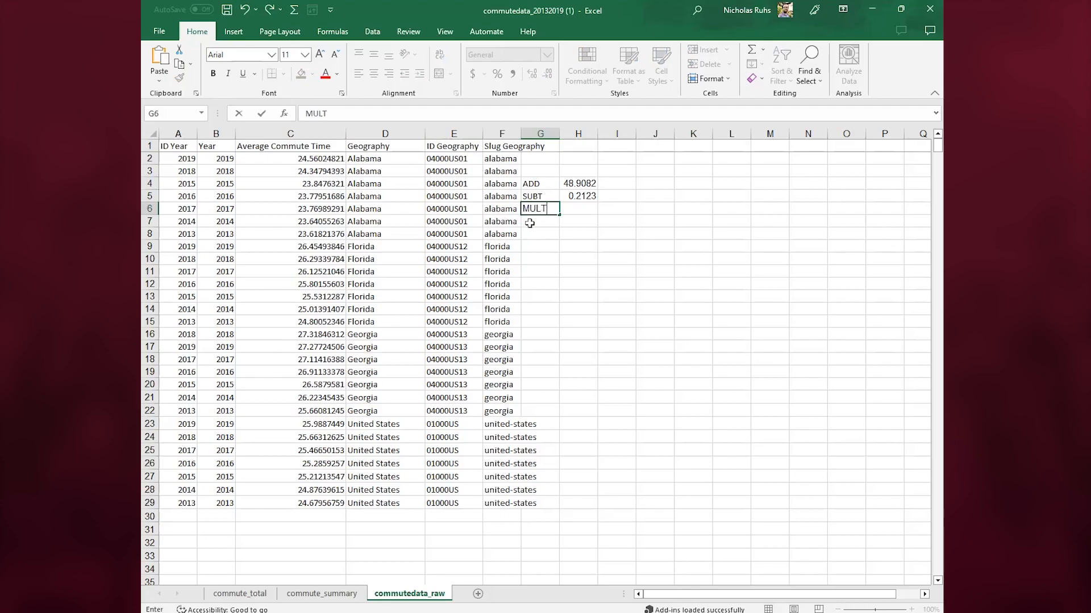
left_click(534, 222)
type("DIVID")
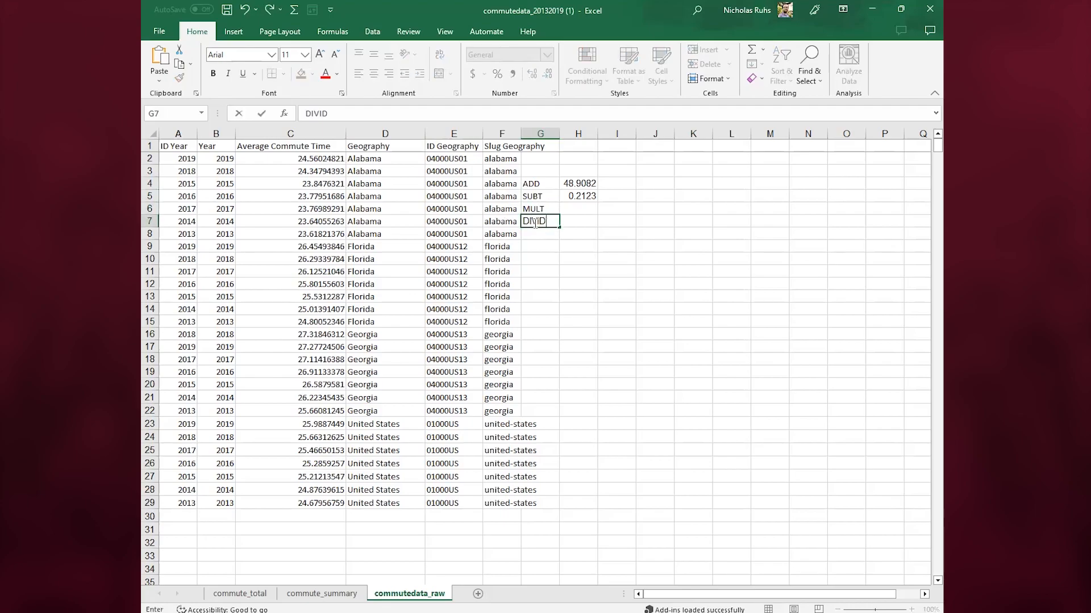
type("E")
Multiply the first two Alabama commute times in cell H6 with the formula =C2*C3.
left_click(585, 210)
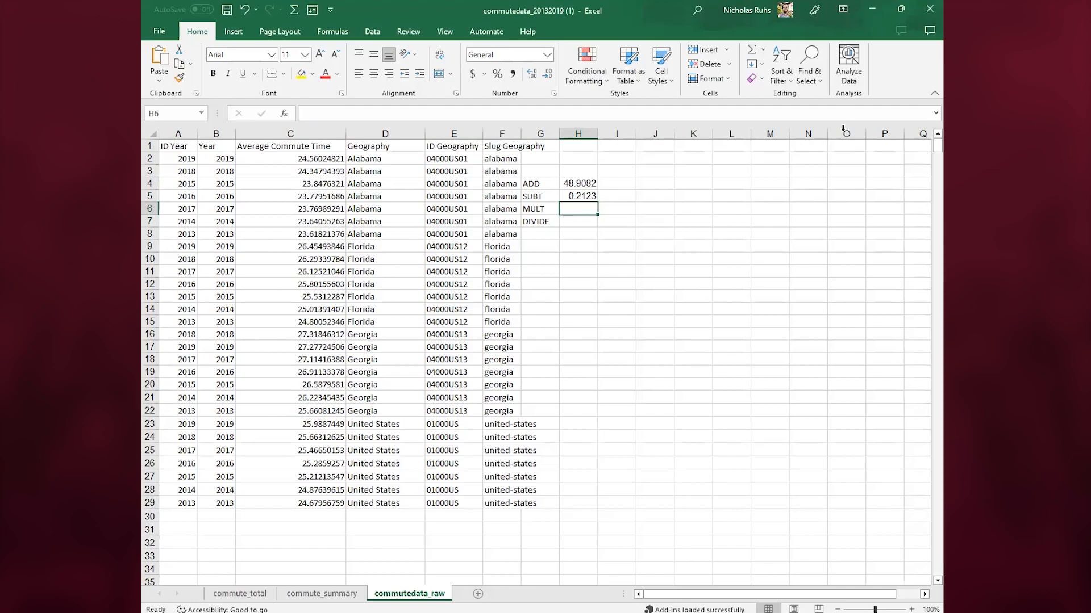
type("=")
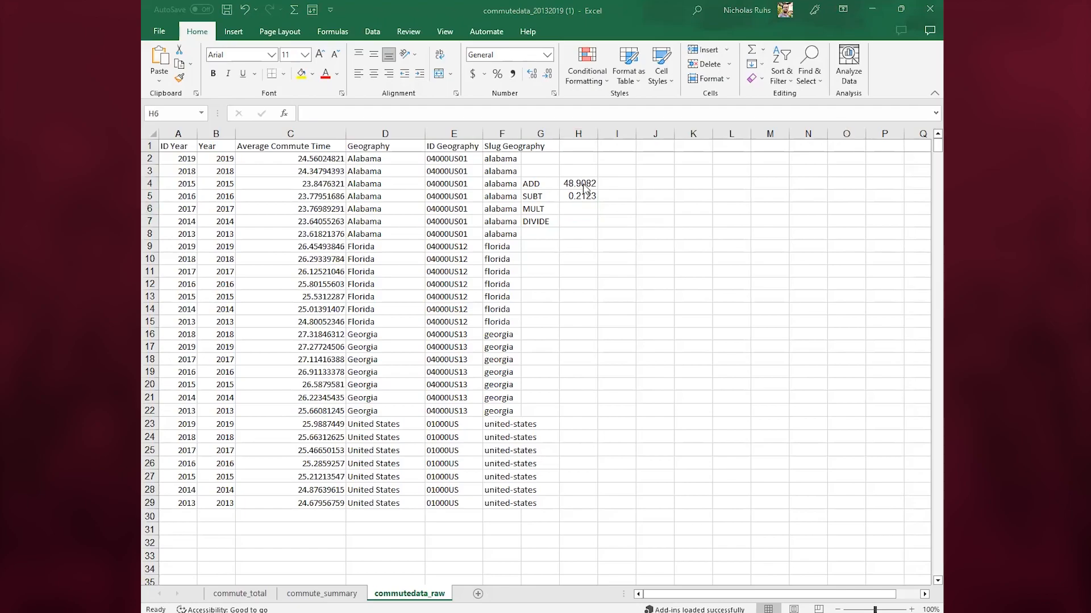
left_click(584, 208)
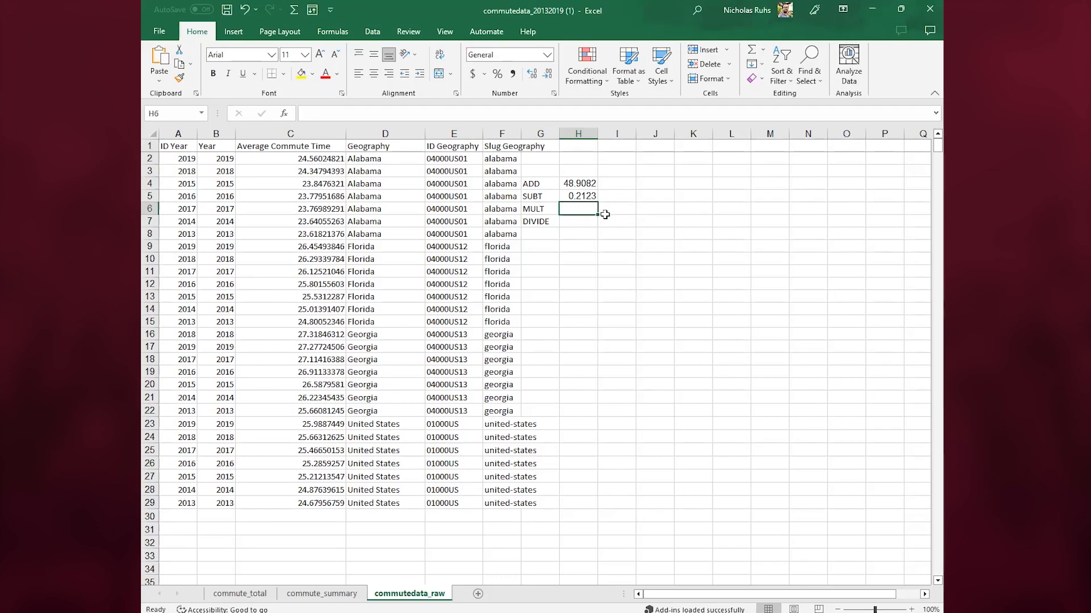
type("=")
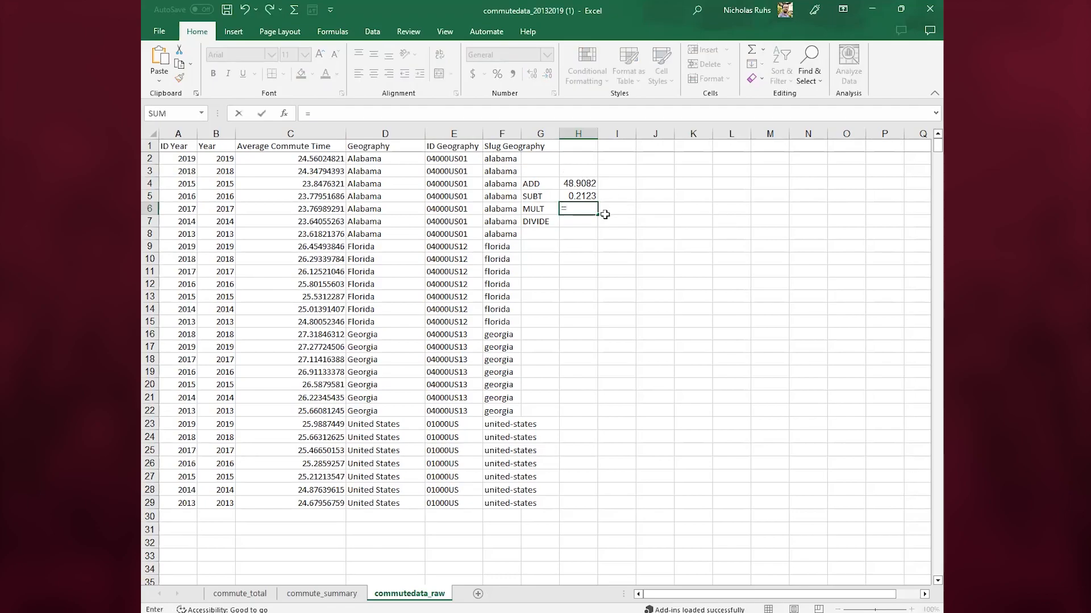
type("C@")
key("BackSpace")
type("2*")
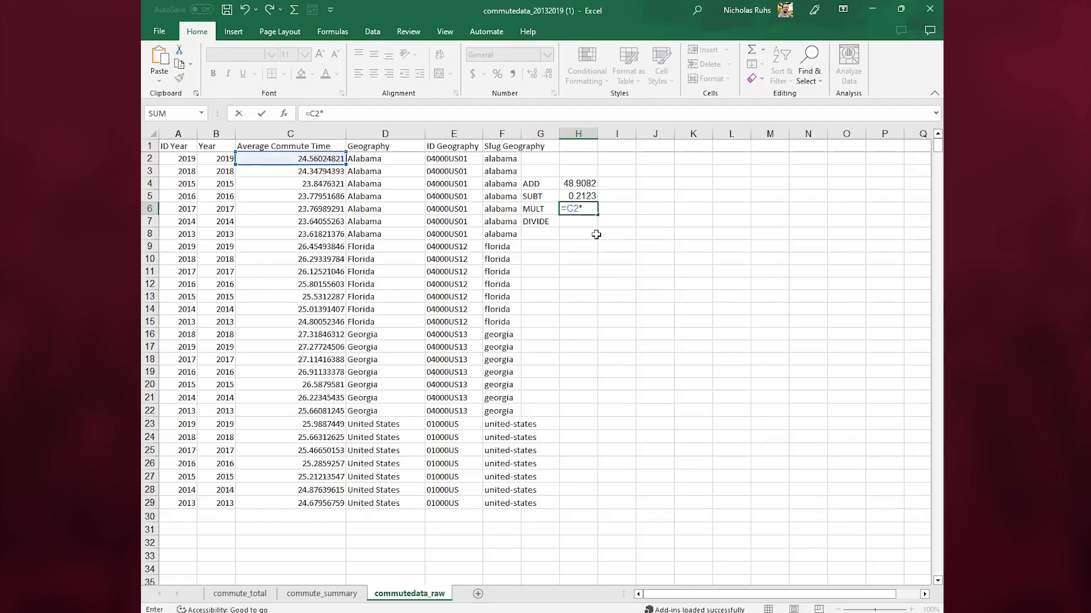
type("C#")
key("BackSpace")
type("3")
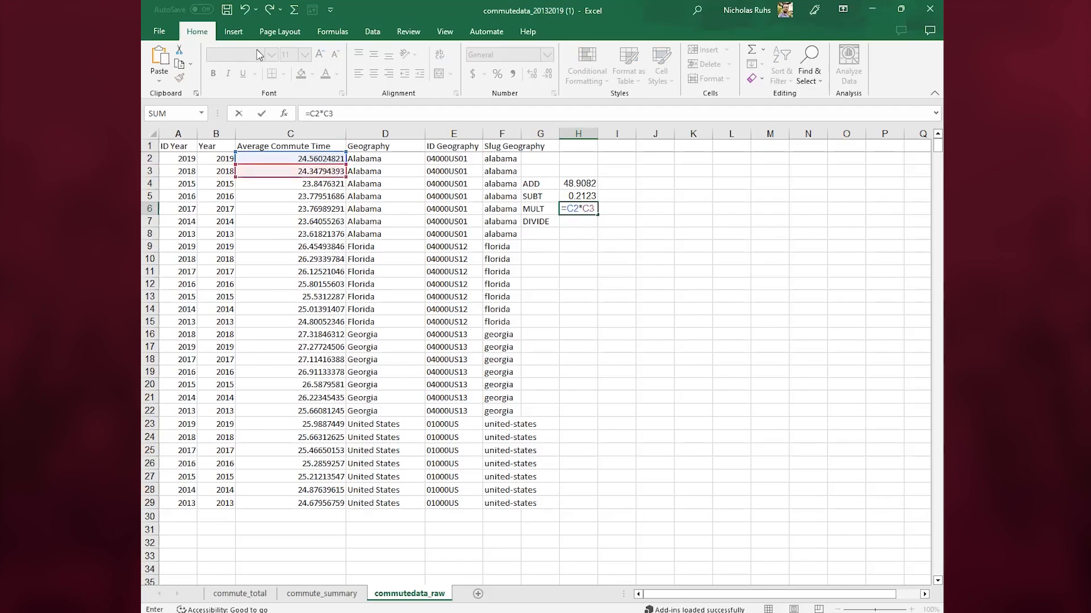
key("Return")
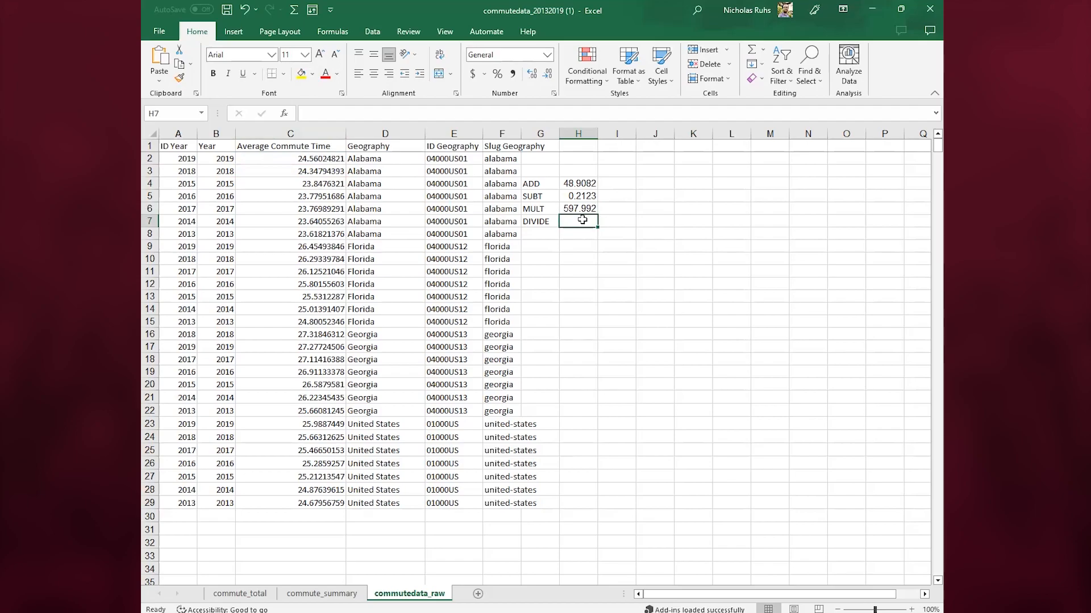
Divide the first Alabama commute time by the second in cell H7 with the formula =C2/C3.
type("=")
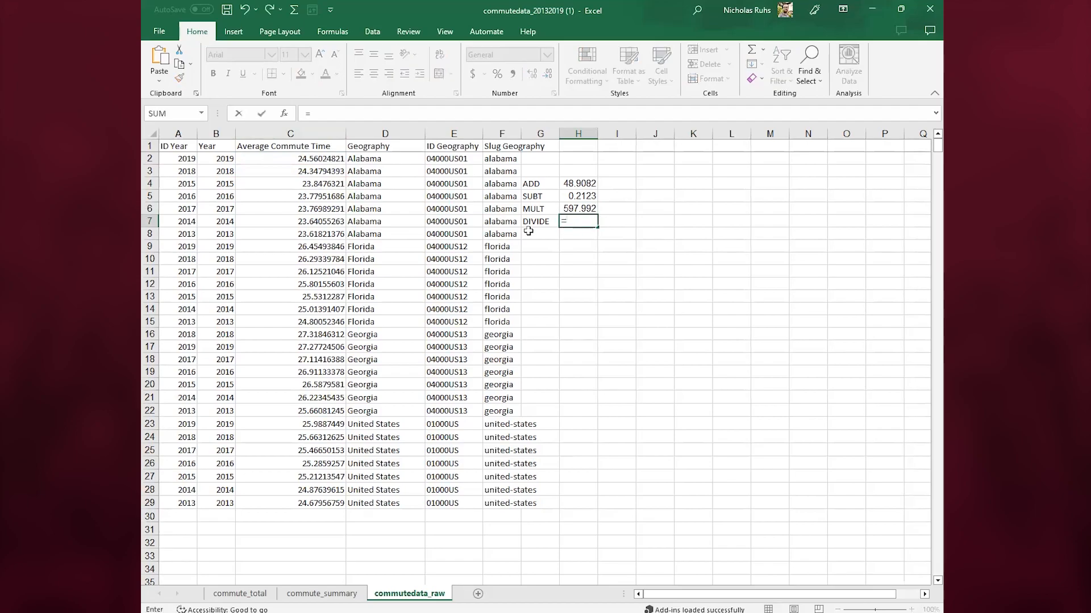
left_click(339, 159)
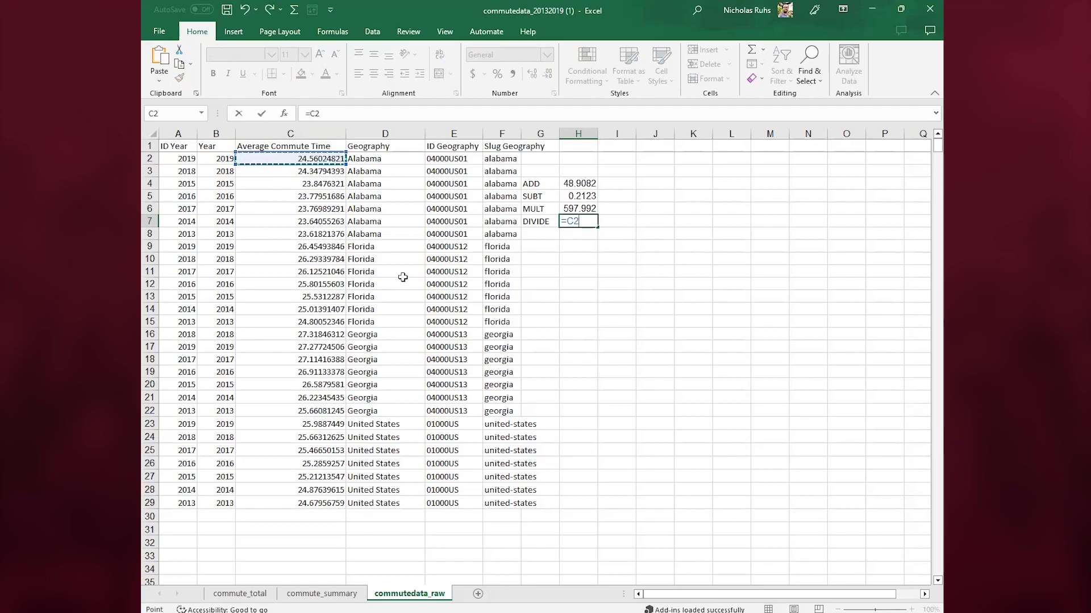
type("?")
key("BackSpace")
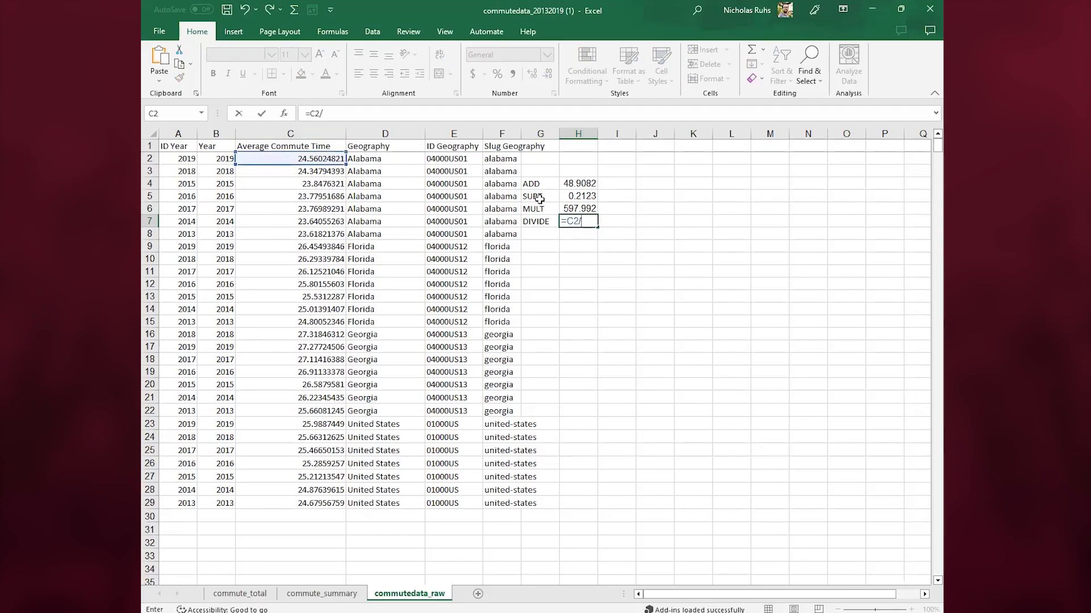
type("C3")
key("Return")
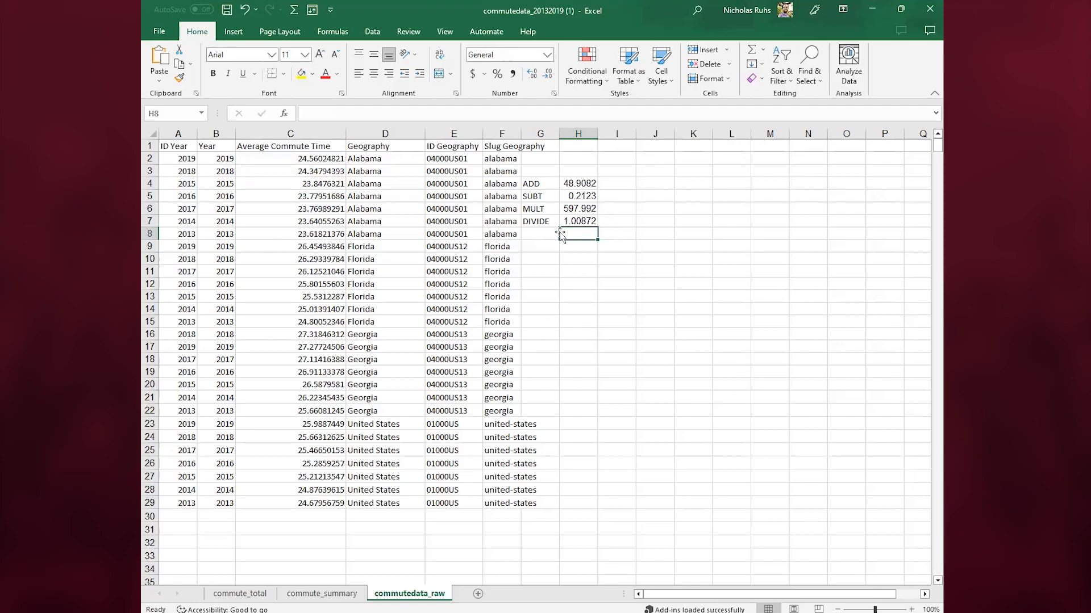
left_click(581, 186)
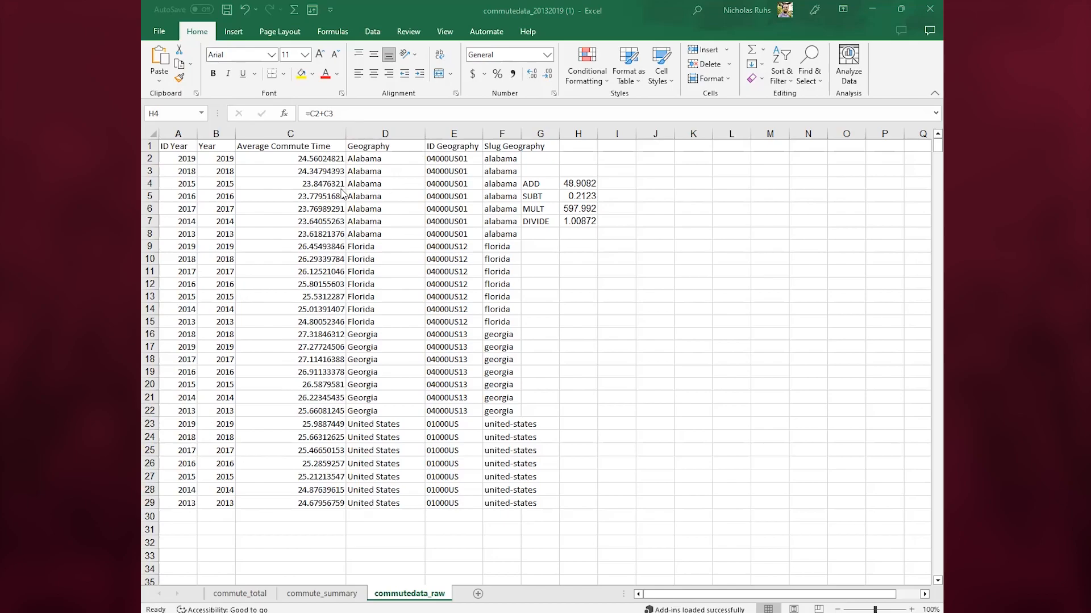
Label the summary rows below the data in cells B30 to B33 as Total, Alabama, Florida and Georgia.
left_click(225, 517)
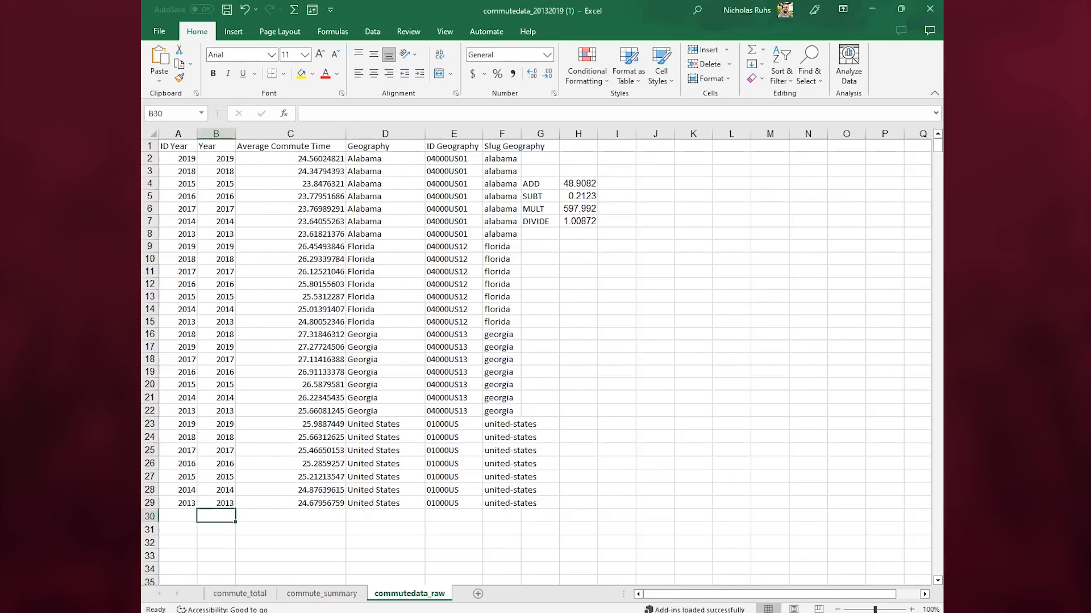
type("Total")
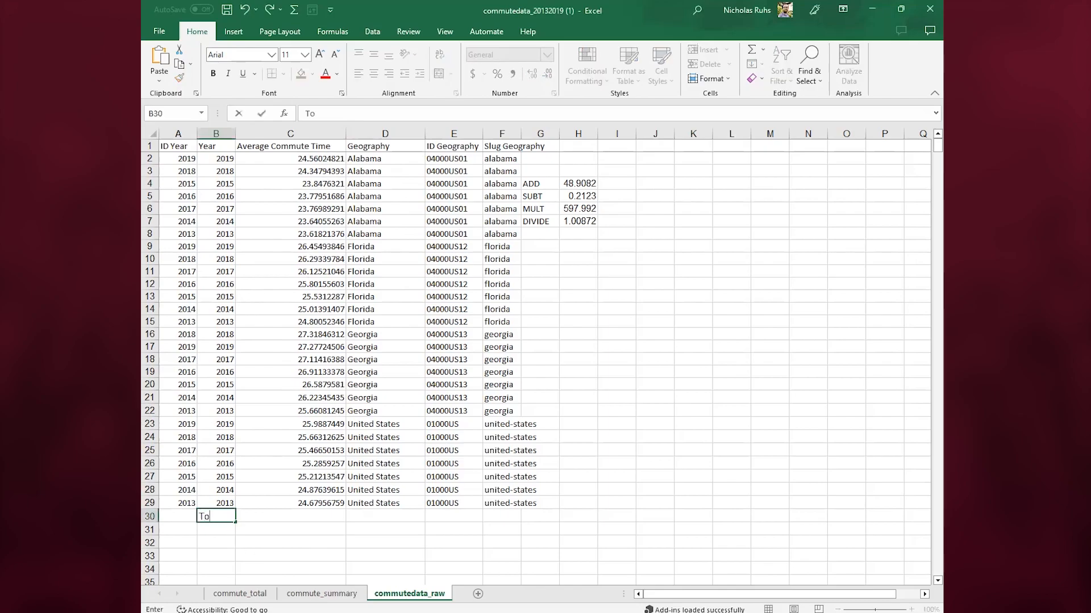
left_click(214, 531)
type("Alabama")
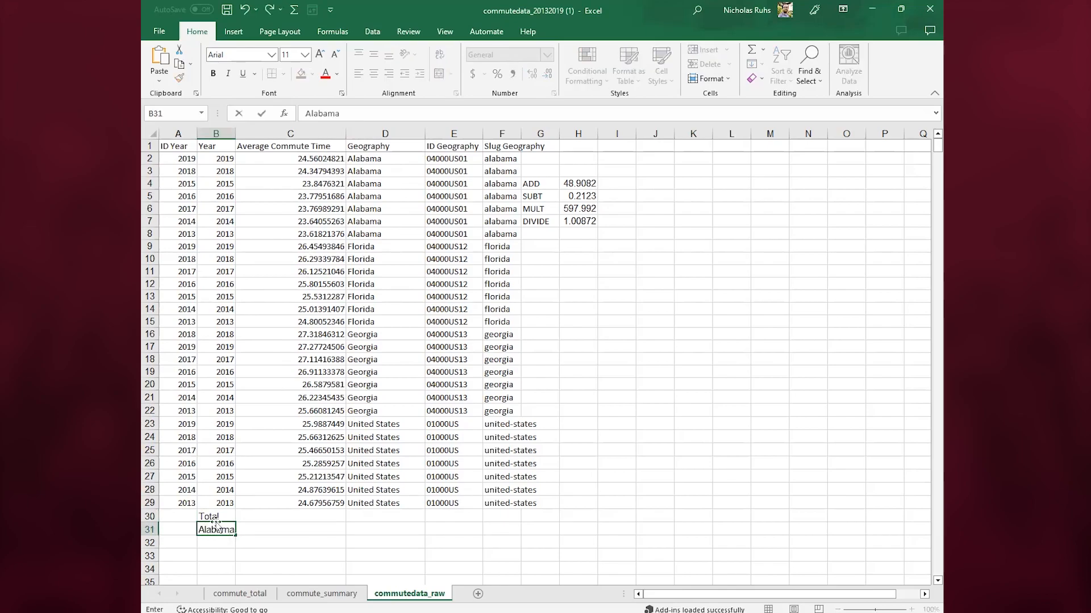
left_click(210, 544)
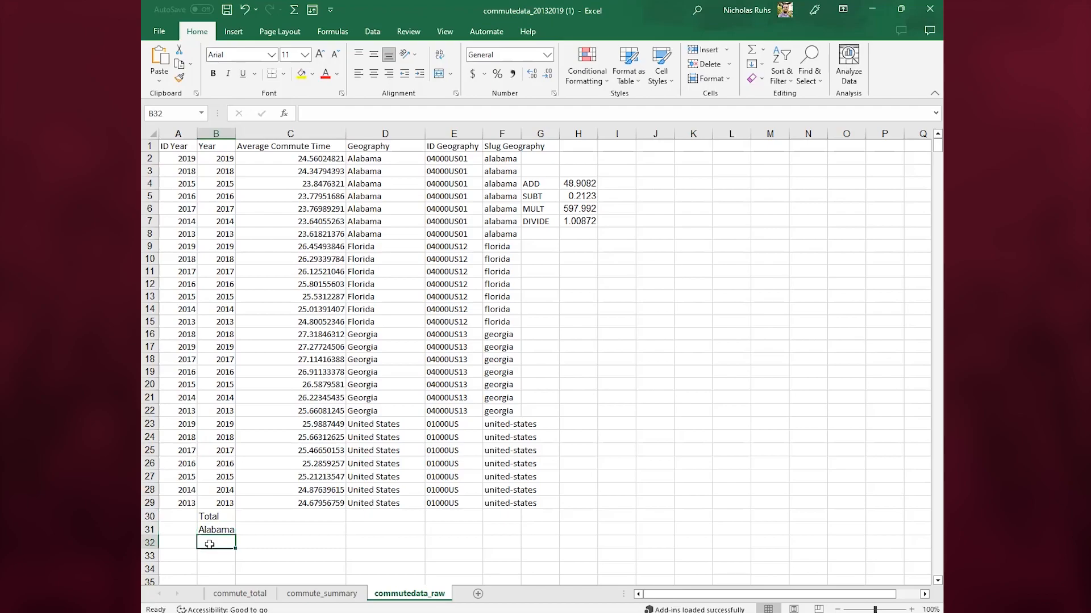
type("Florida")
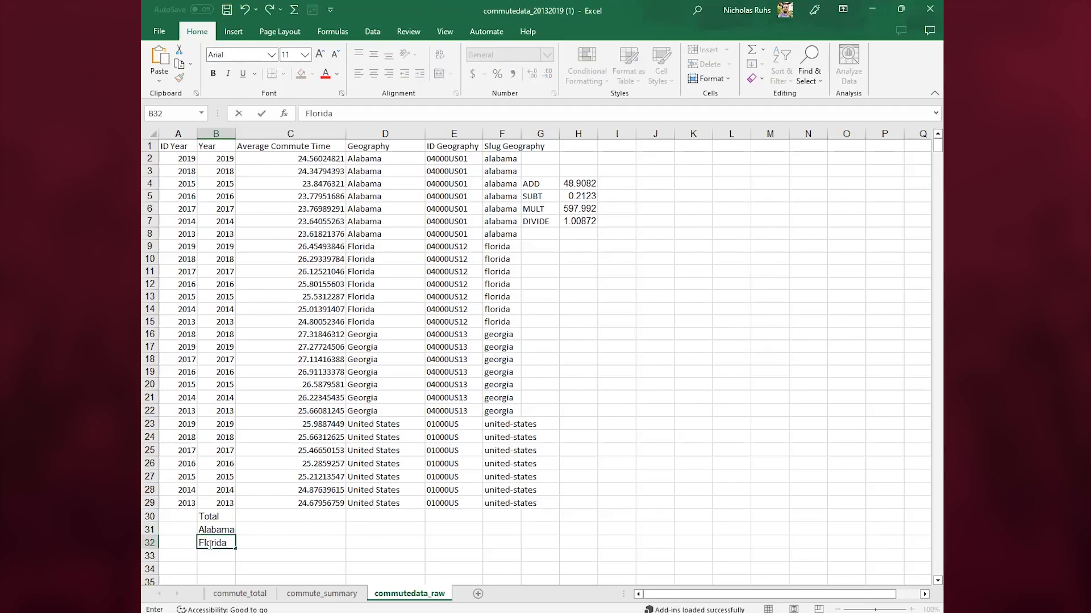
left_click(226, 556)
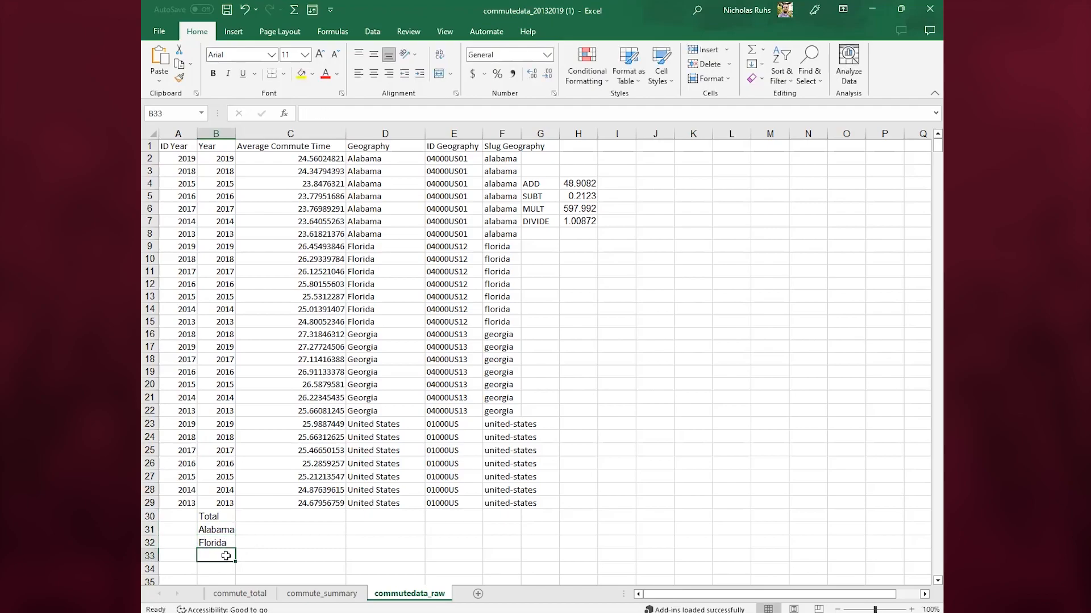
type("Georgia")
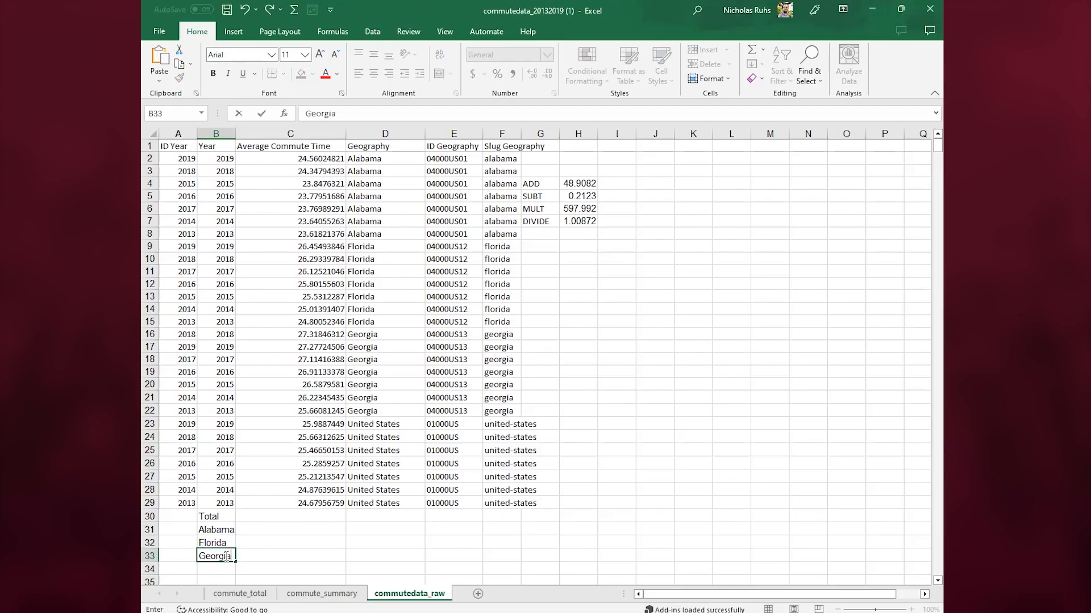
Average all commute times in the Total row's cell C30 with the formula =AVERAGE(C2:C29) and review the formula.
left_click(335, 518)
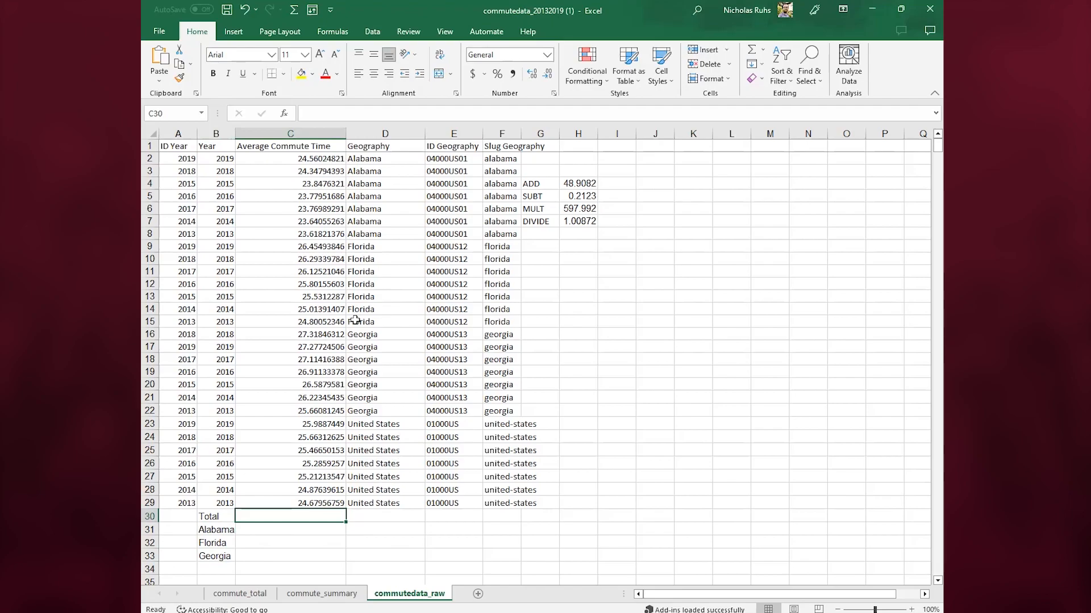
type("=")
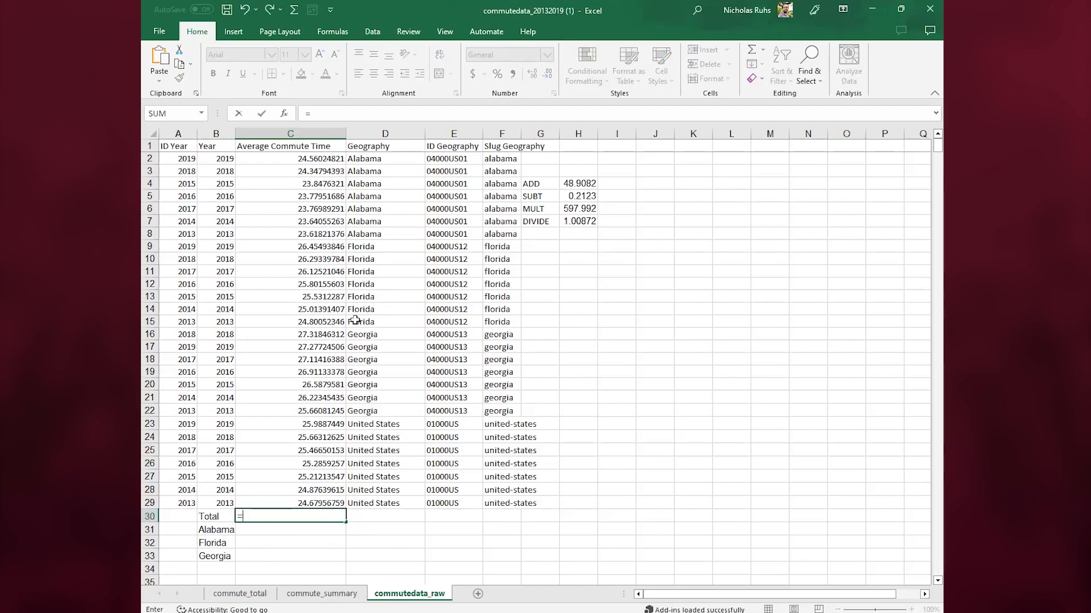
type("A")
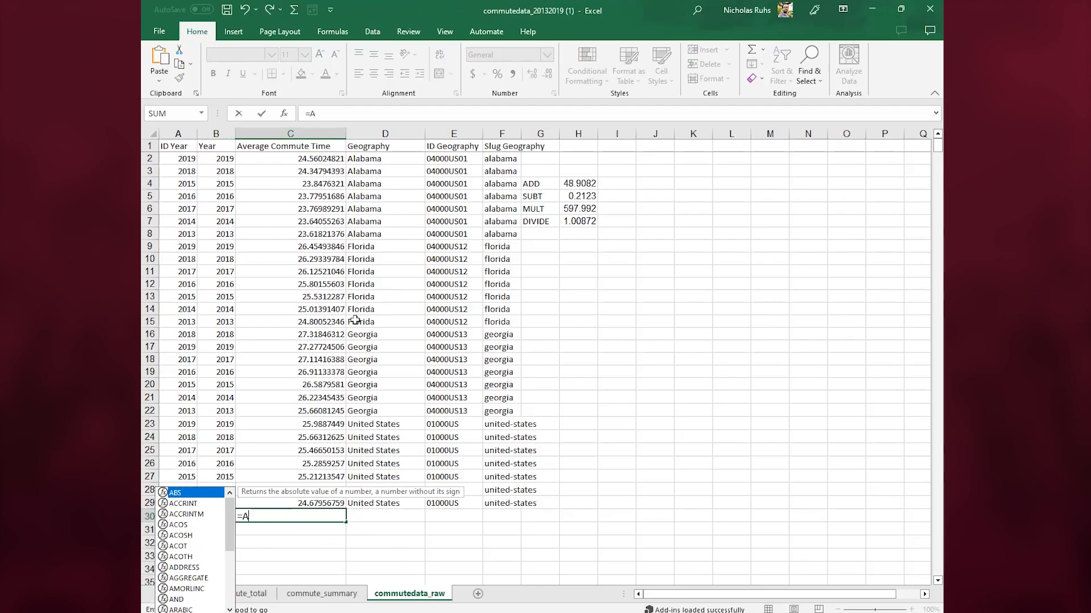
type("V")
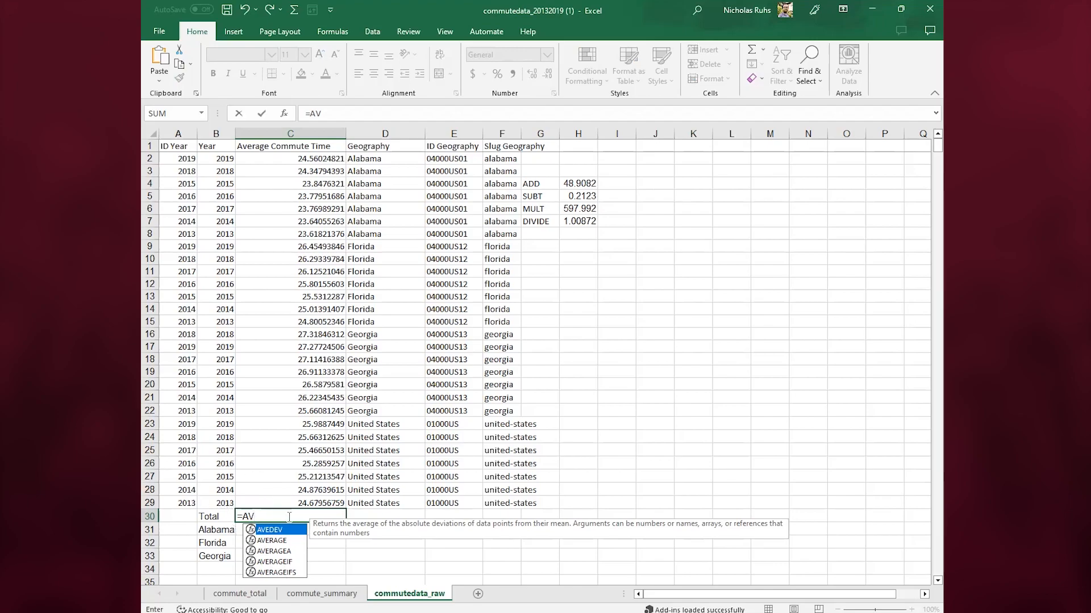
left_click(283, 543)
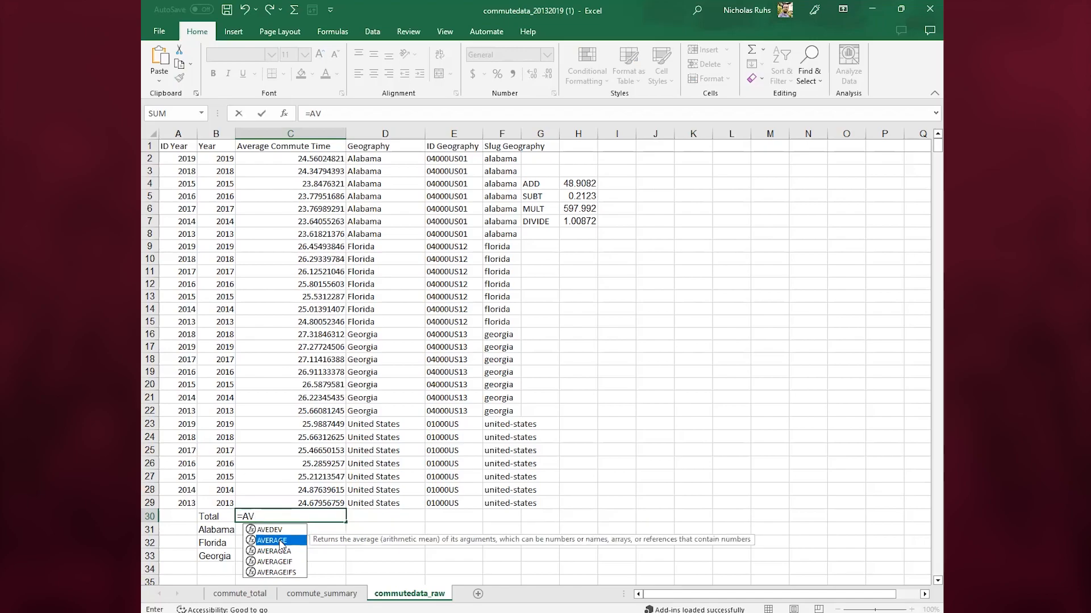
double_click(282, 541)
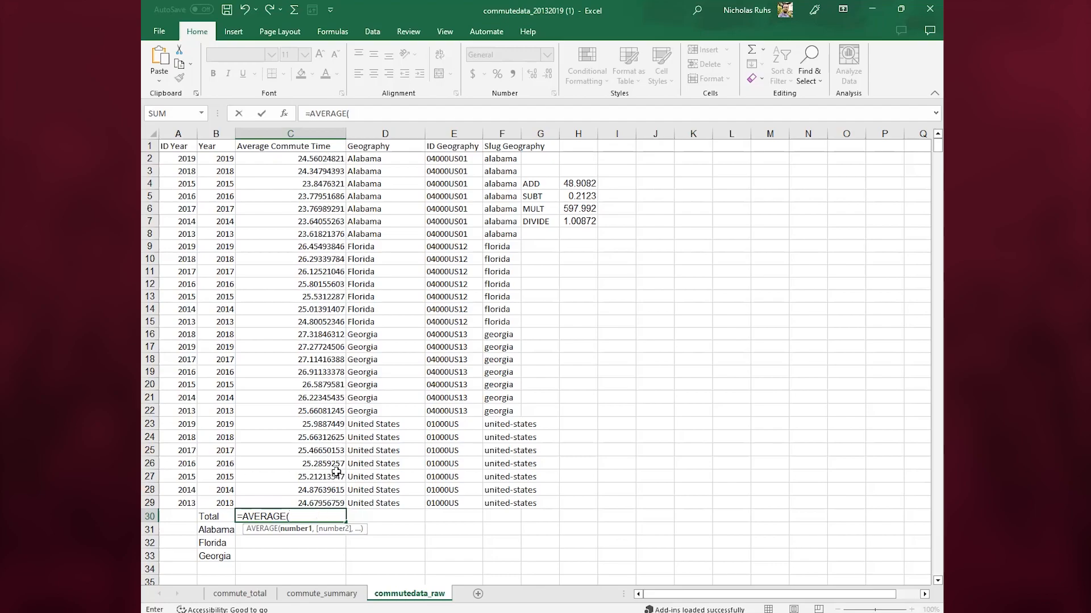
left_click_drag(324, 158, 322, 171)
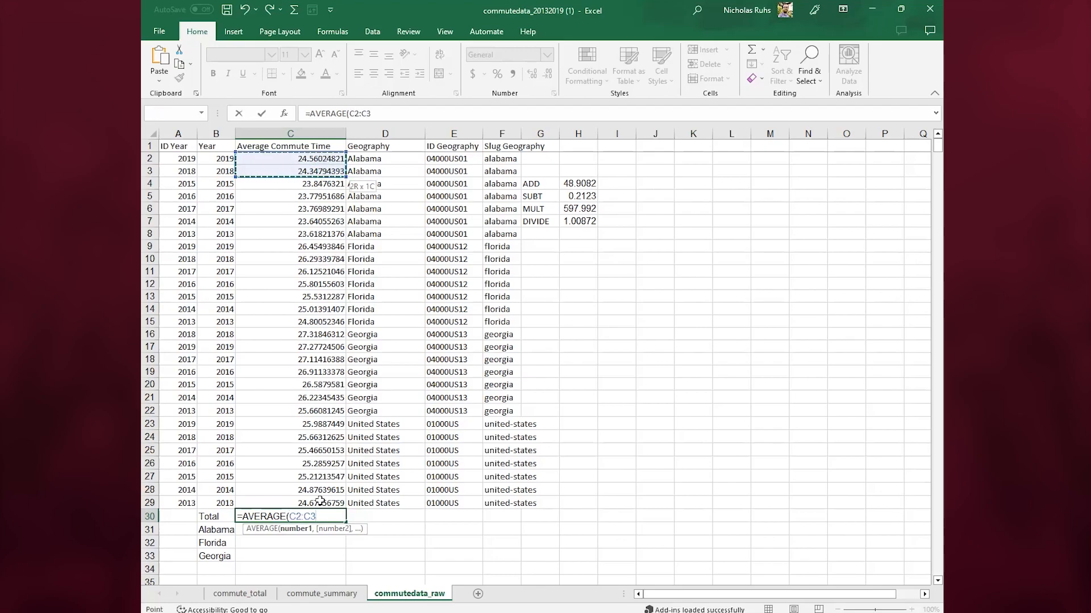
left_click_drag(320, 501, 320, 502)
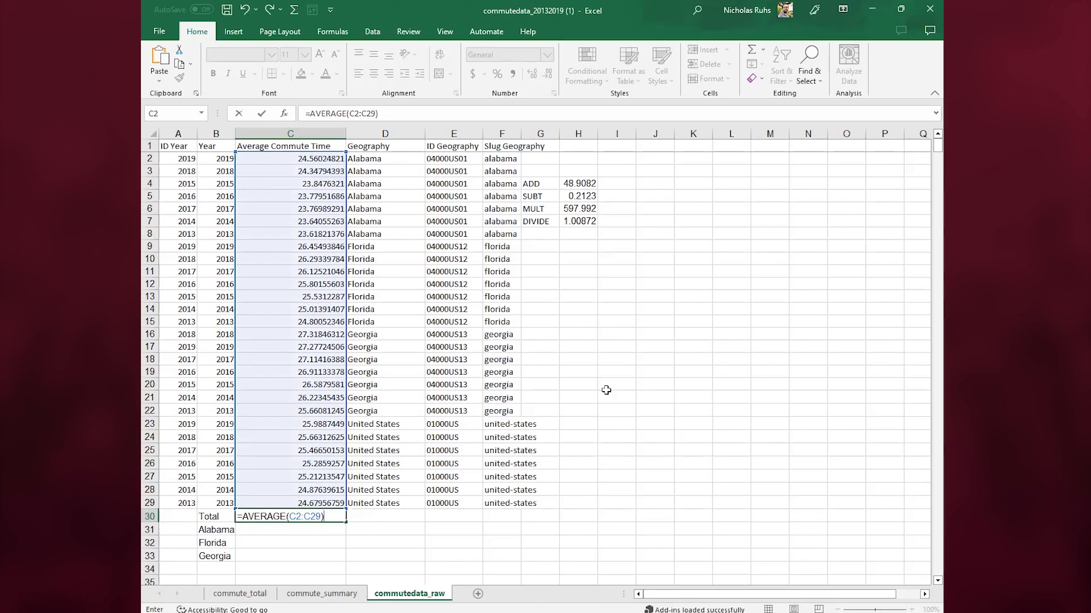
key("Return")
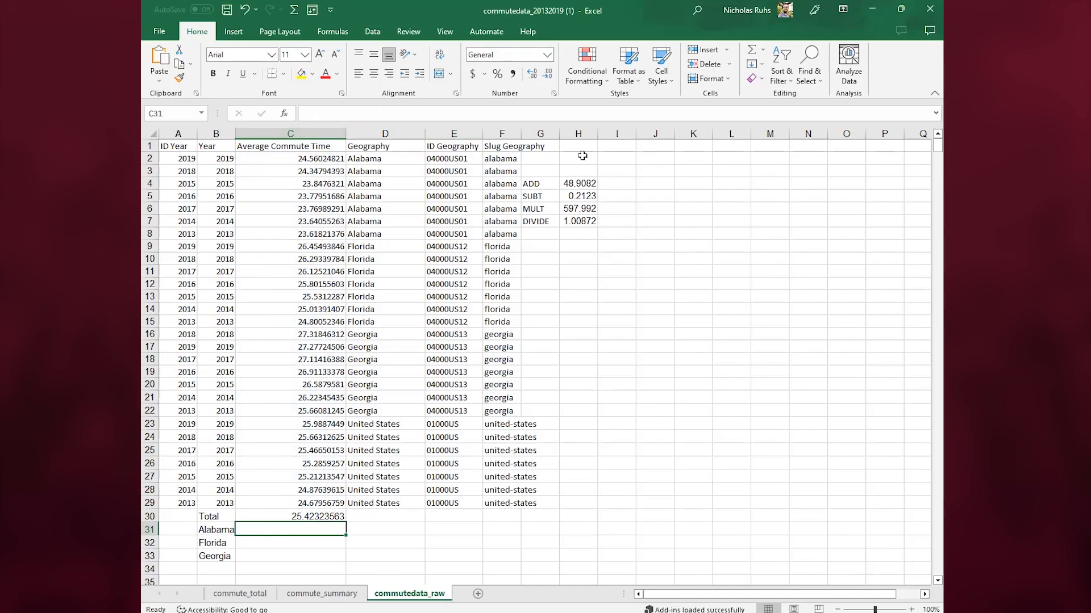
left_click(333, 518)
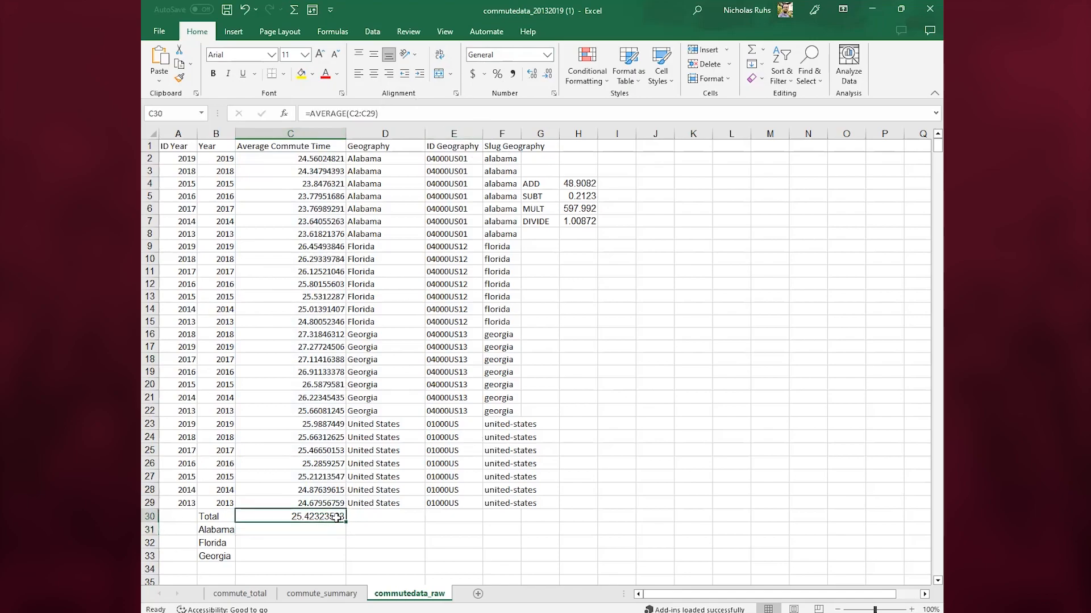
left_click(390, 113)
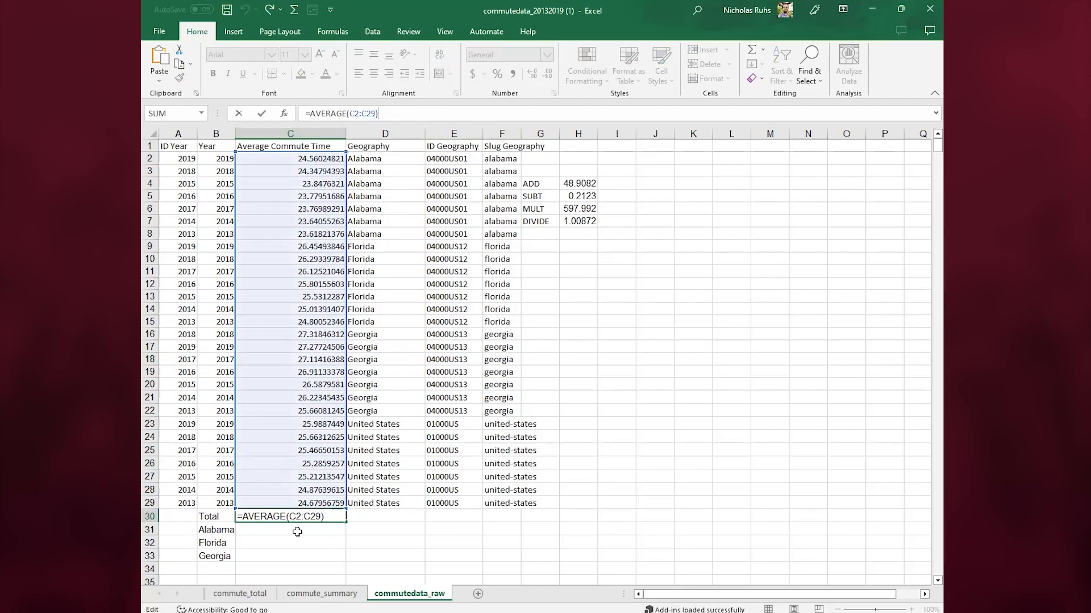
Average Alabama's commute times in cell C31 with =AVERAGEIF(D2:D29, "Alabama", C2:C29) and check it against the average of cells C2 to C8.
left_click(296, 530)
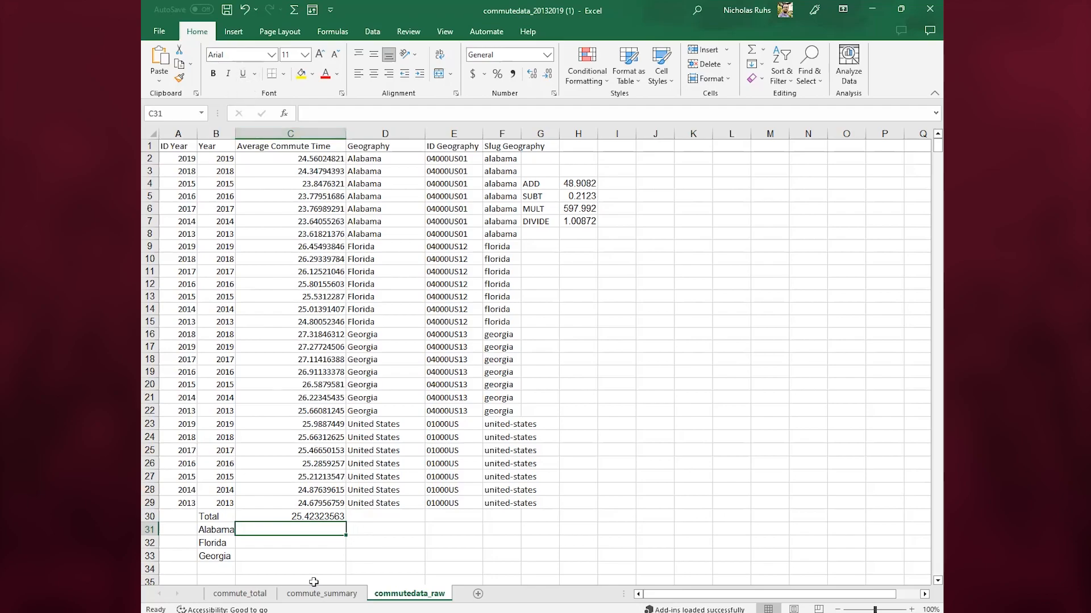
type("=")
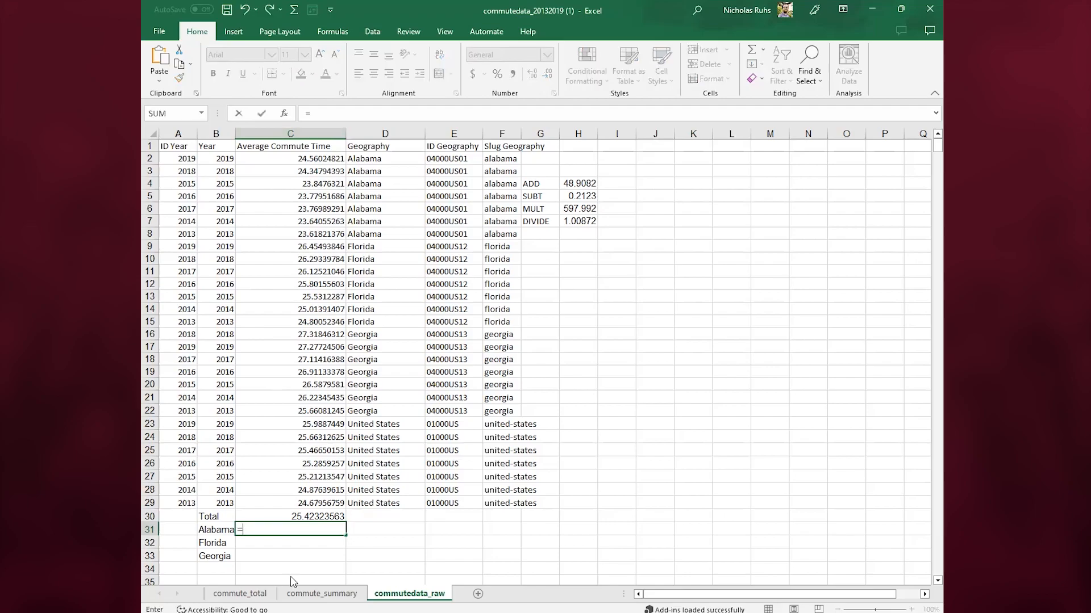
type("AVERAGEIF")
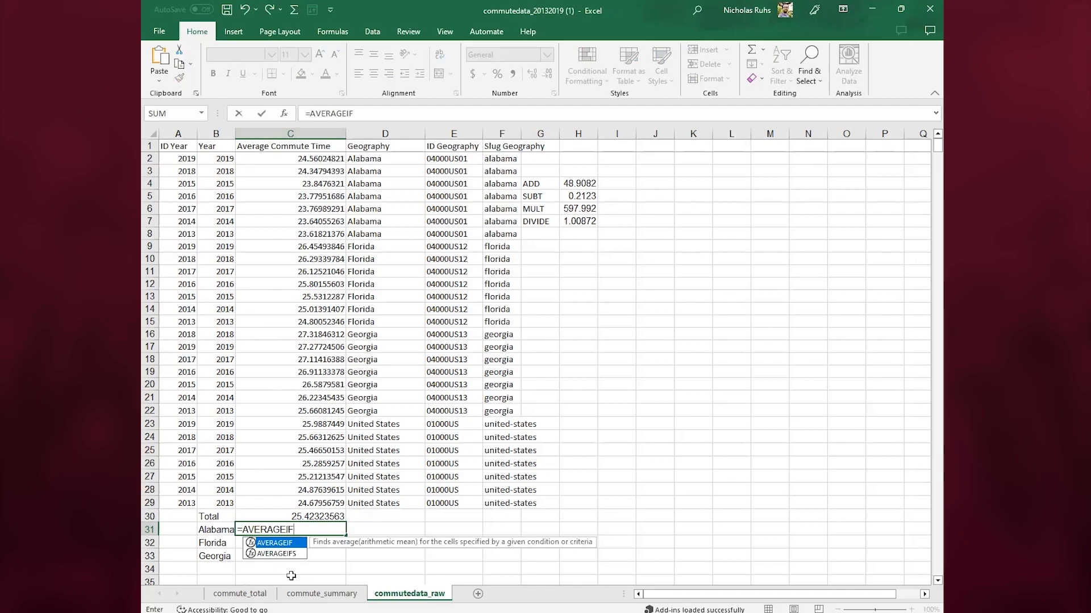
type("(")
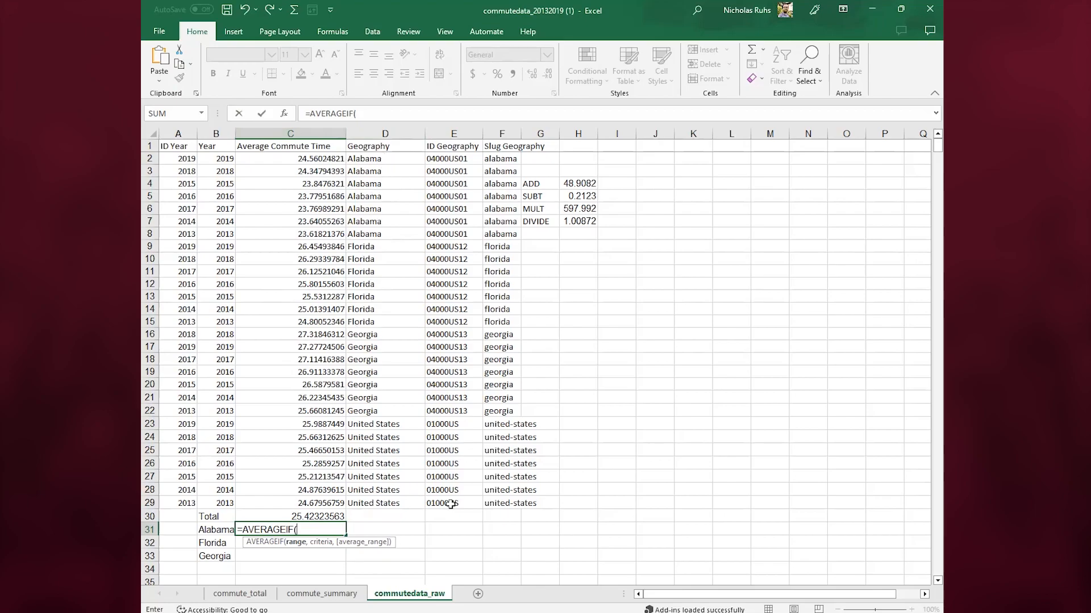
type("D2")
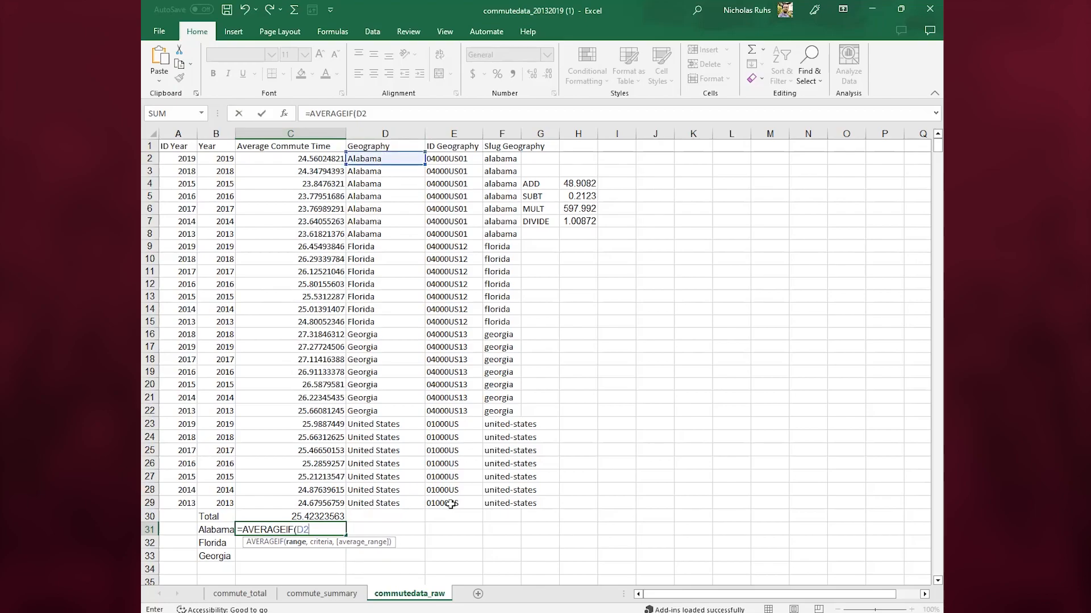
type(":D29")
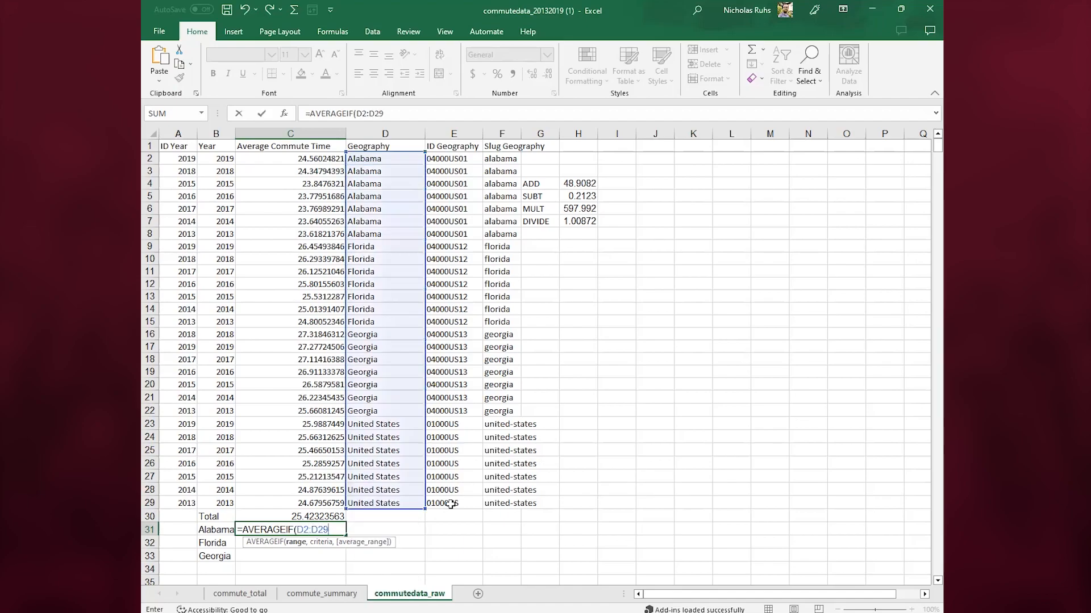
type(",")
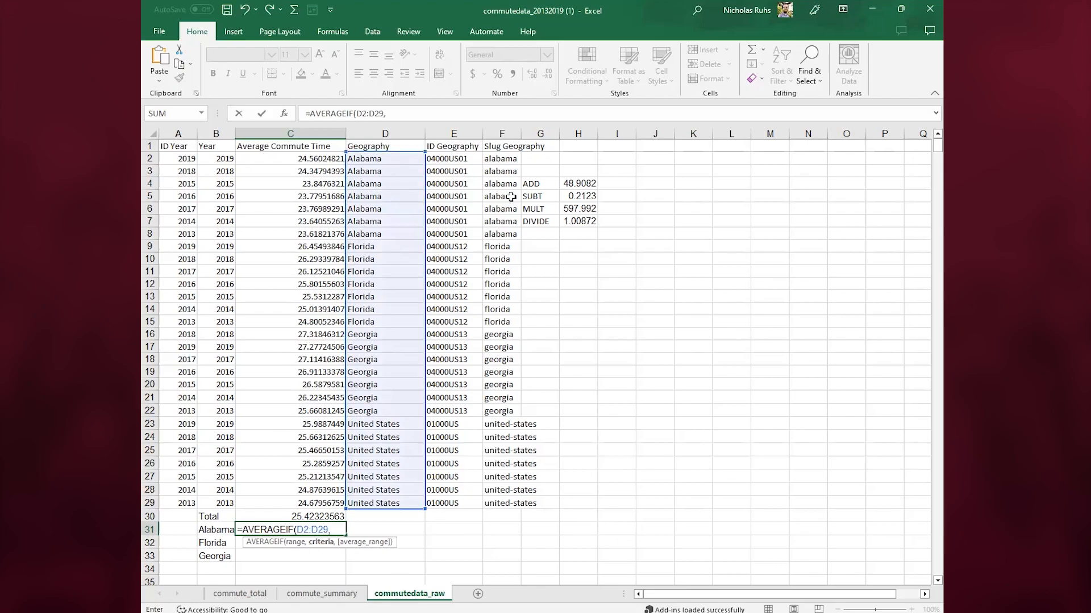
type(" \"Alabama\"")
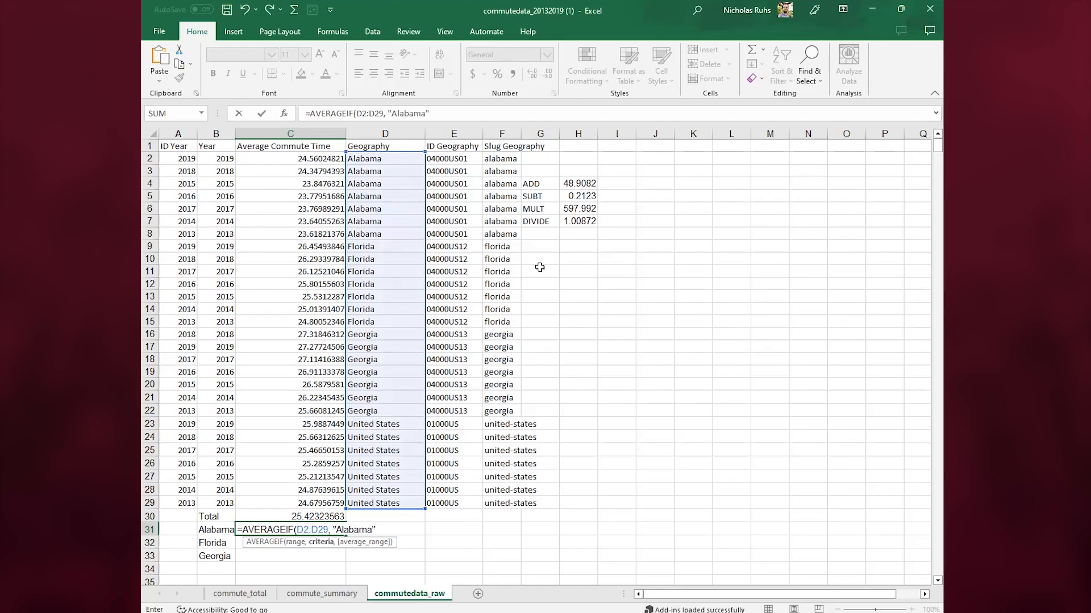
type(",")
left_click_drag(317, 159, 313, 172)
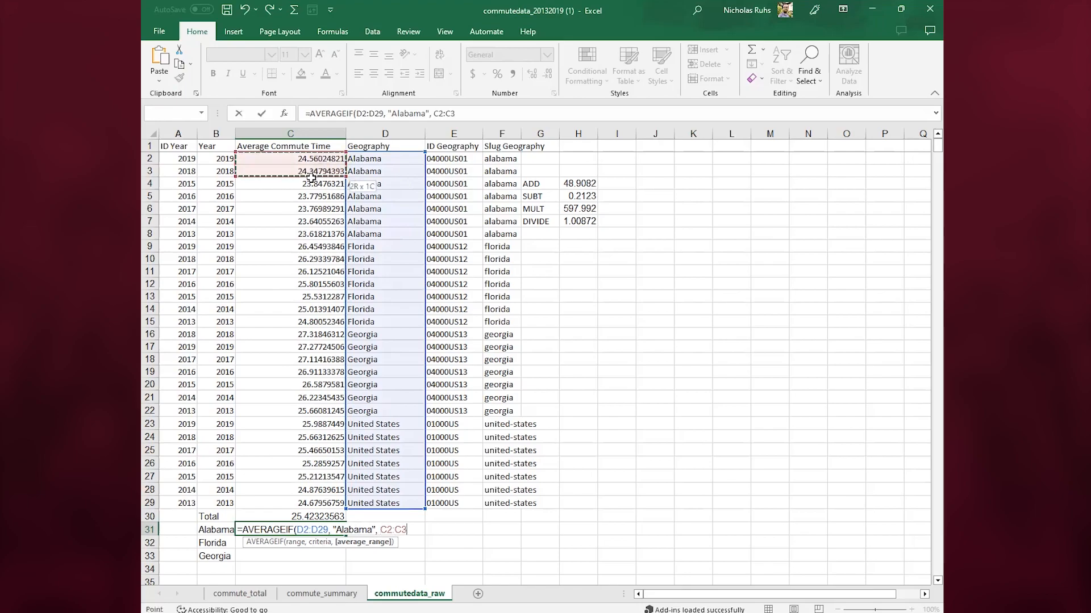
left_click_drag(305, 505, 306, 506)
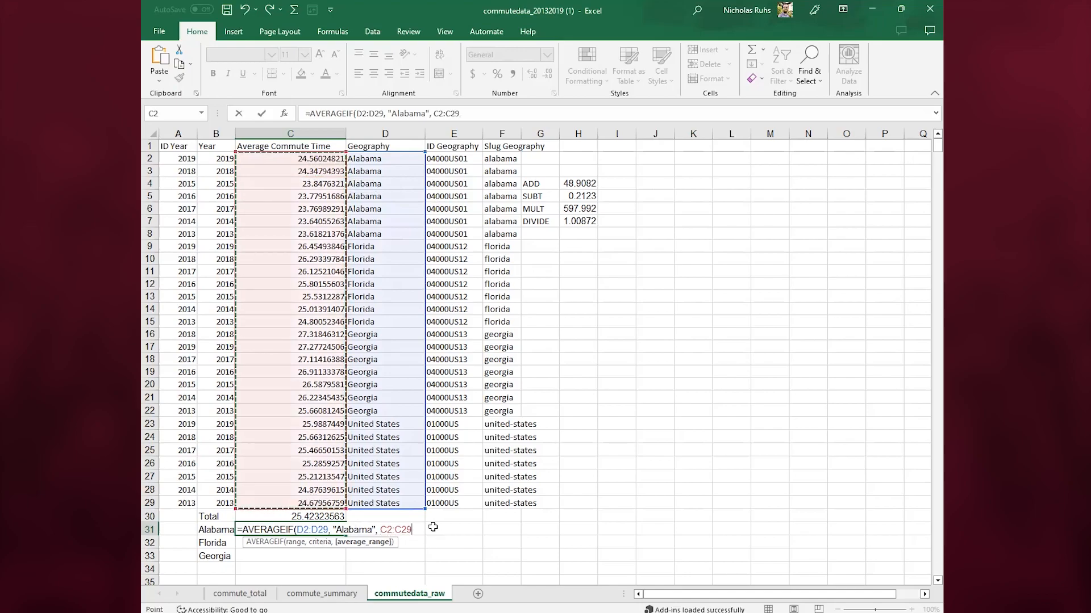
type(")")
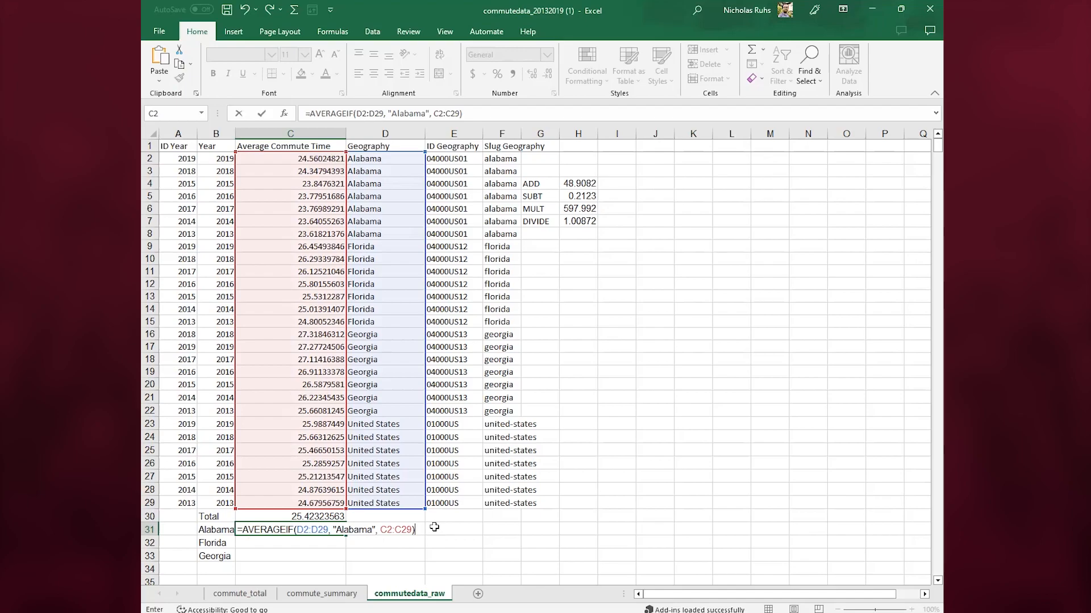
key("Return")
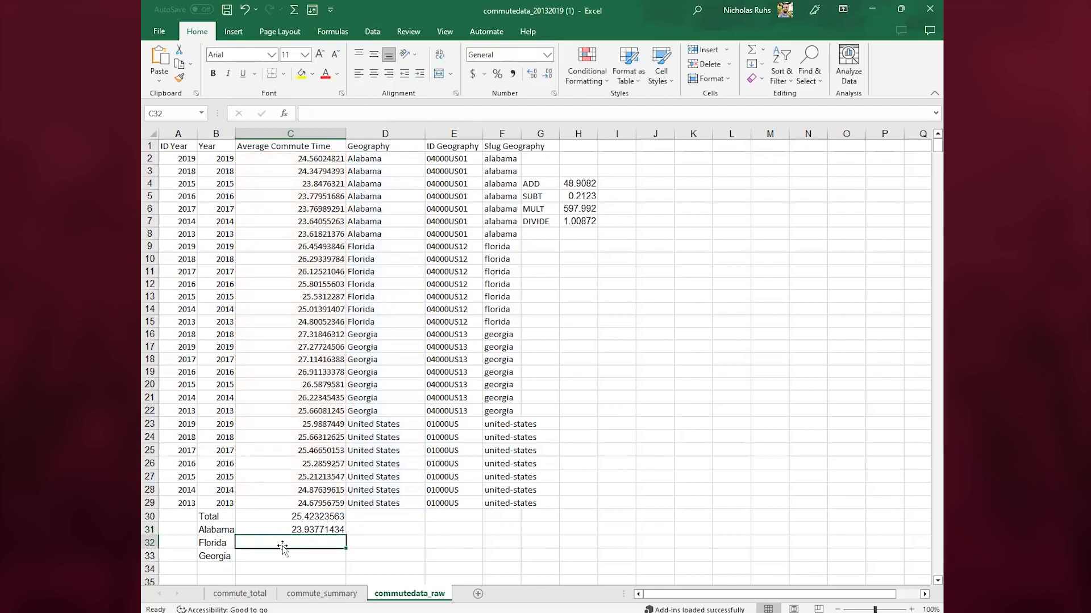
left_click_drag(318, 160, 301, 233)
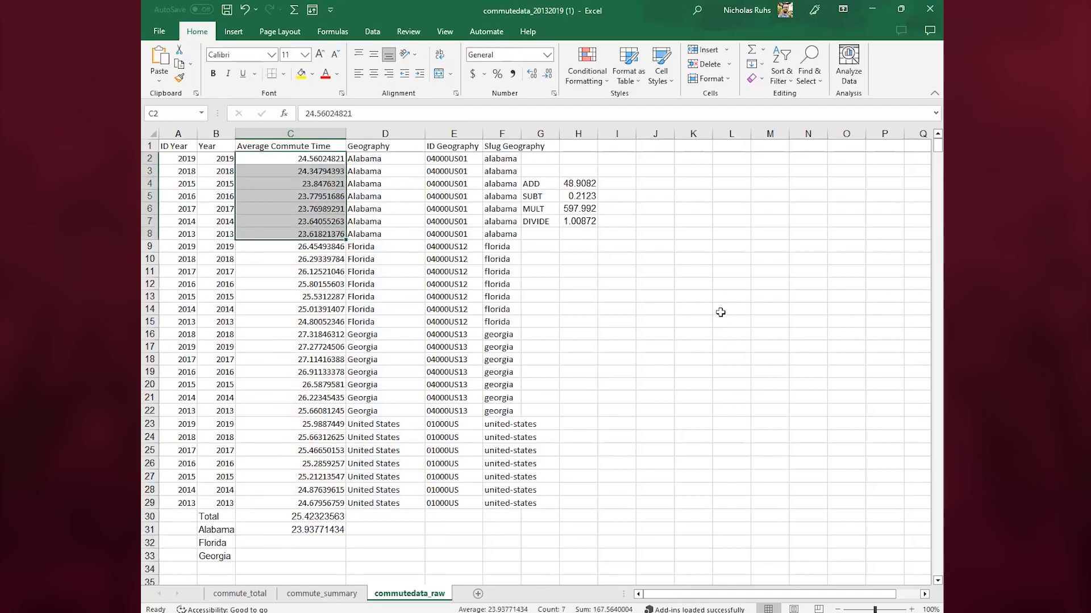
left_click(442, 307)
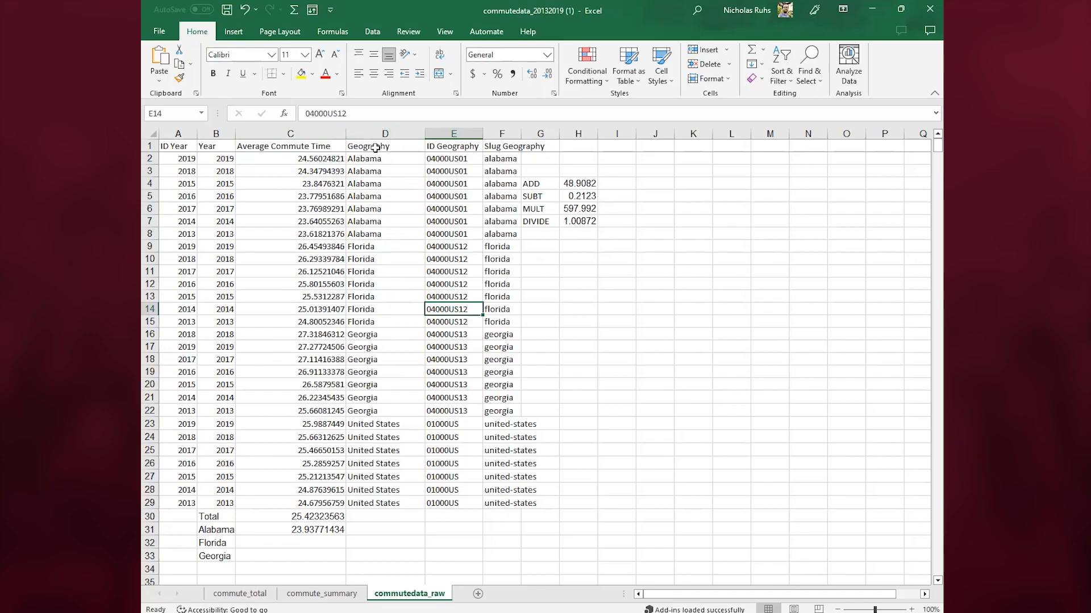
Average Florida's commute times in cell C32 with =AVERAGEIF(D2:D29, "Florida", C2:C29) and check it against the average of cells C9 to C15.
left_click(293, 543)
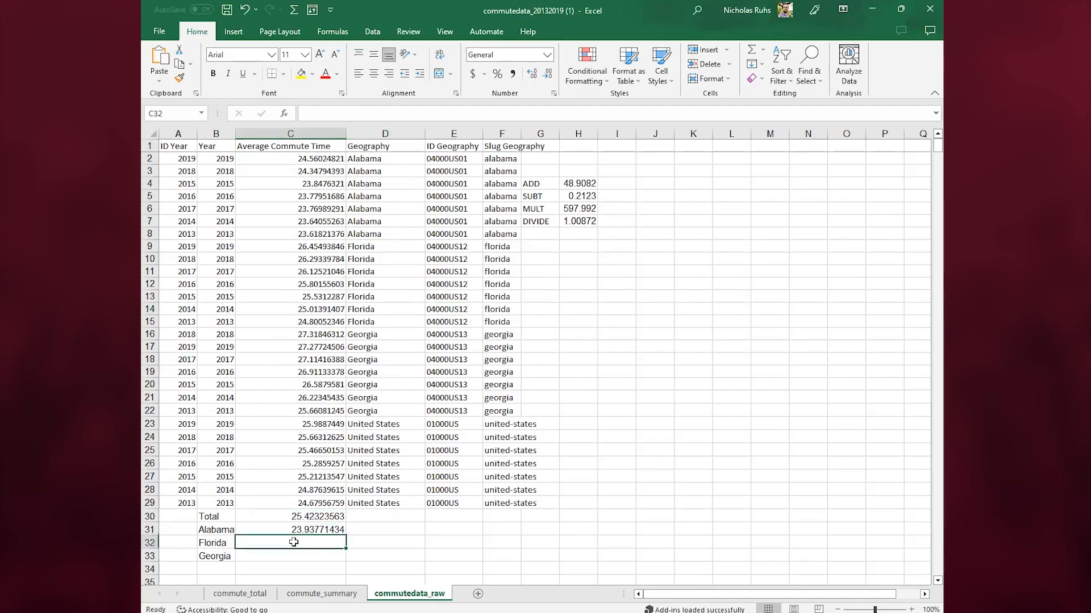
type("+")
key("BackSpace")
type("=")
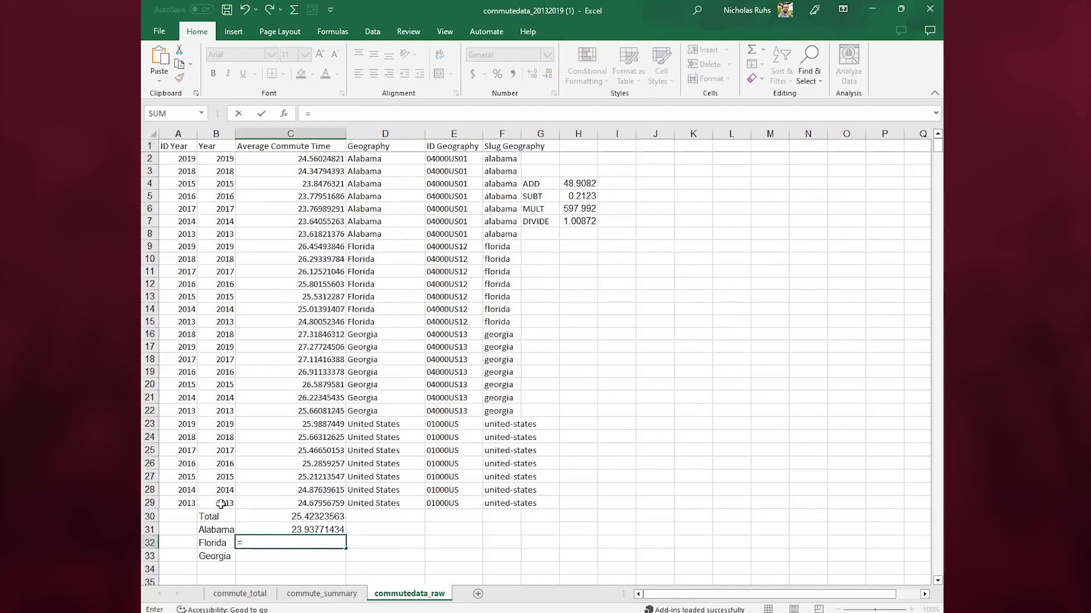
type("AV")
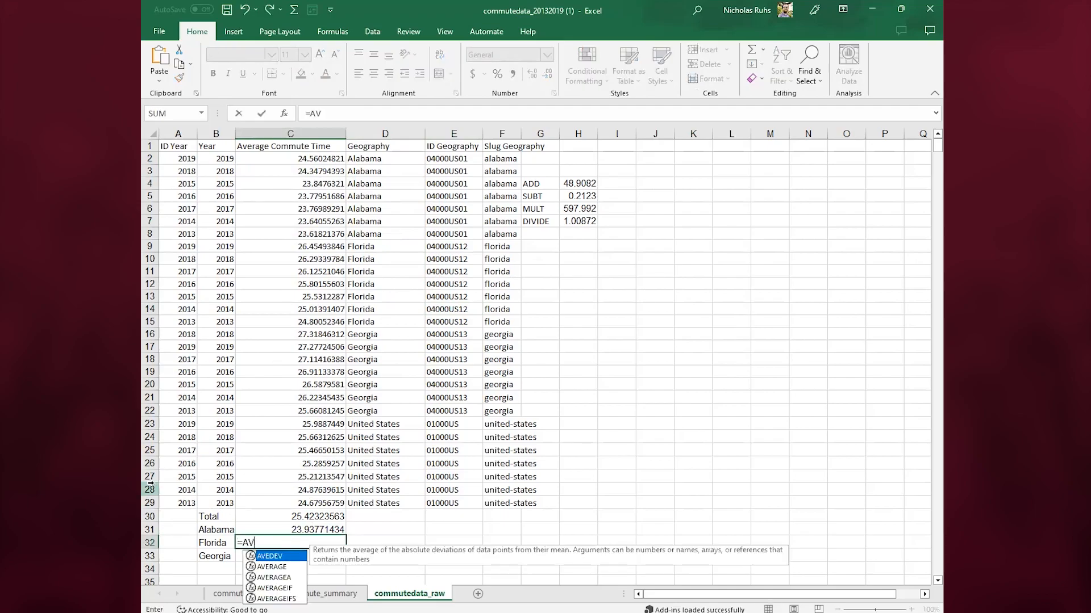
double_click(275, 589)
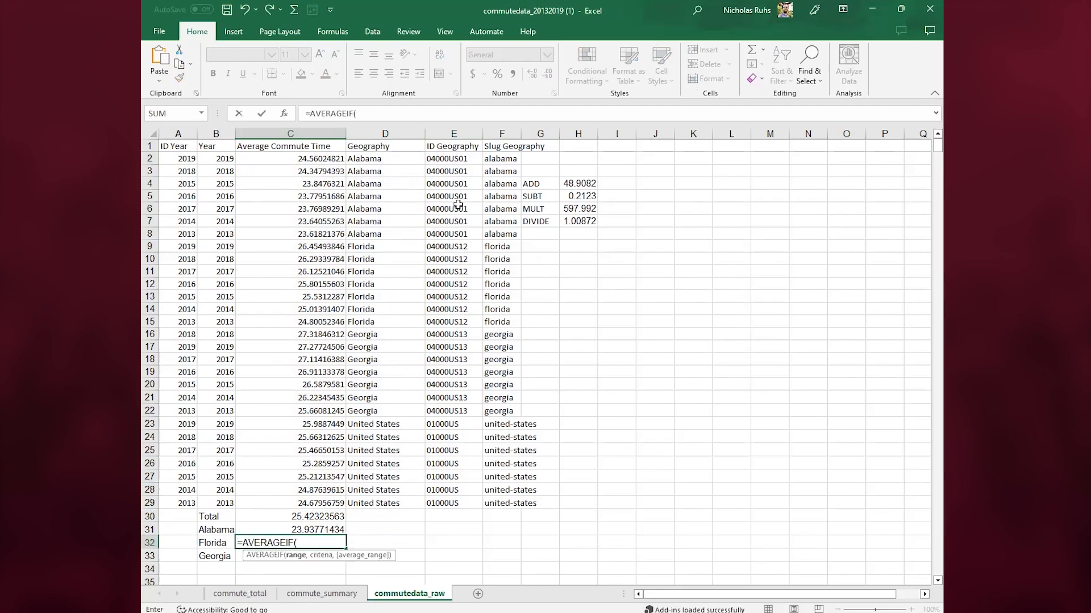
left_click_drag(405, 157, 415, 514)
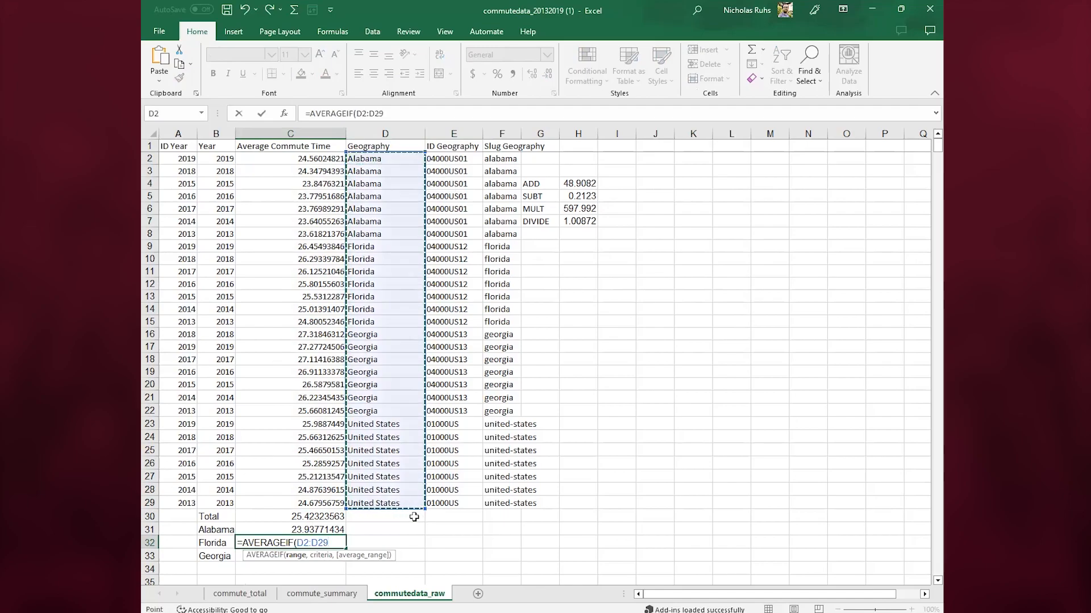
type(", \"Florida\"")
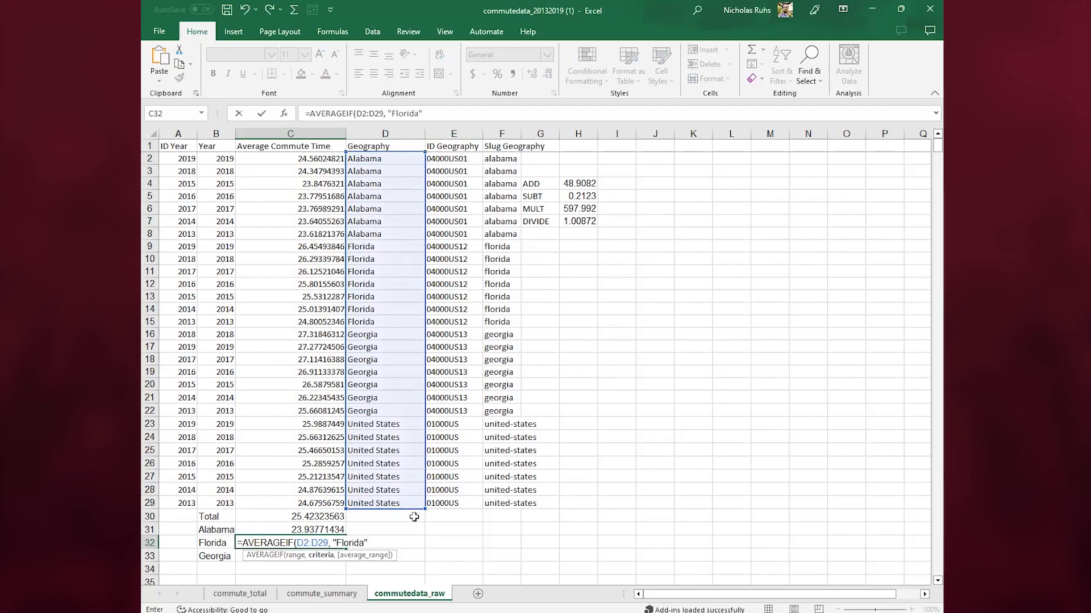
type(",")
type("C2:")
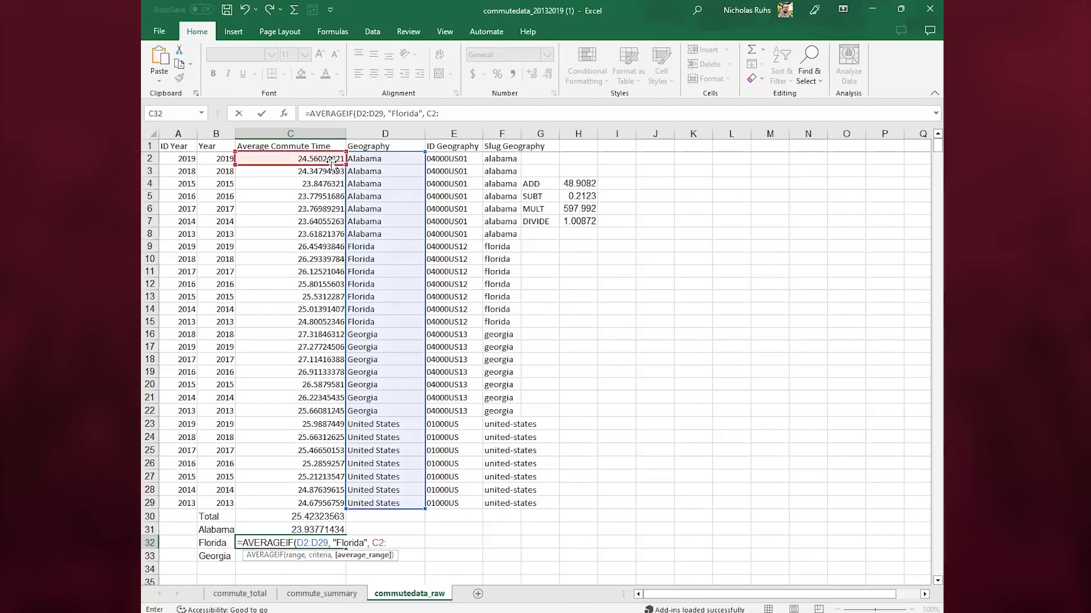
type("C2(")
key("BackSpace")
type("9)")
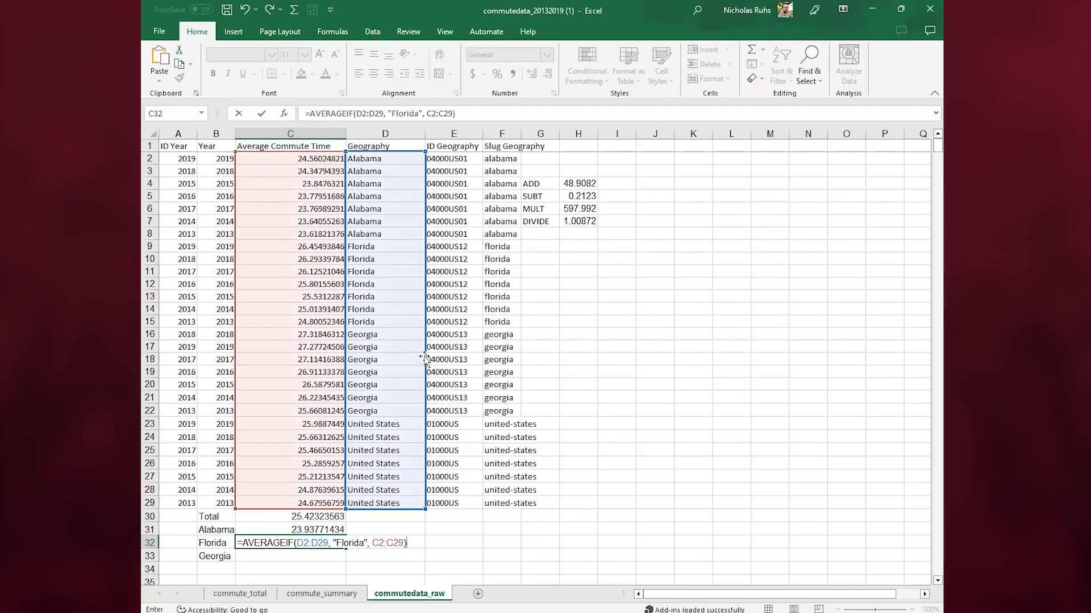
key("Return")
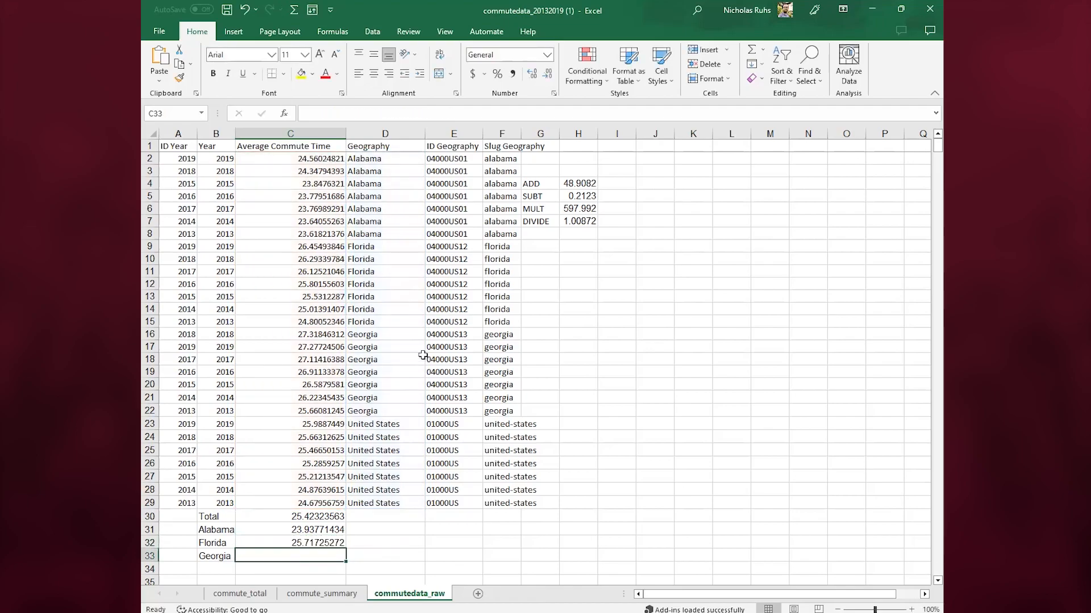
left_click_drag(331, 247, 321, 323)
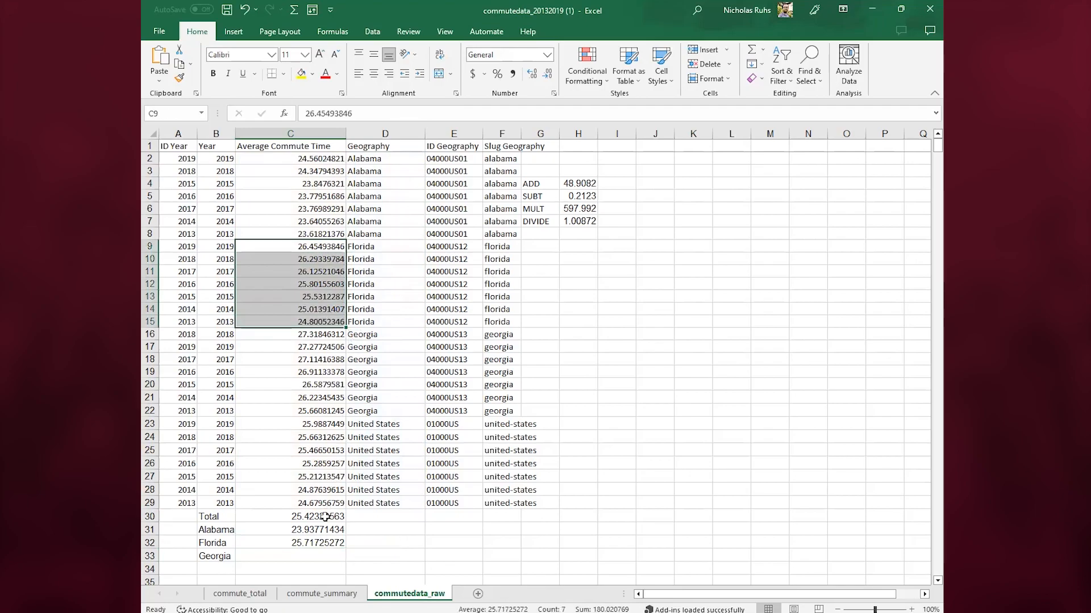
Average Georgia's commute times in cell C33 with =AVERAGEIF(D2:D29, "Georgia", C2:C29) and check it against the average of cells C16 to C22.
left_click(302, 561)
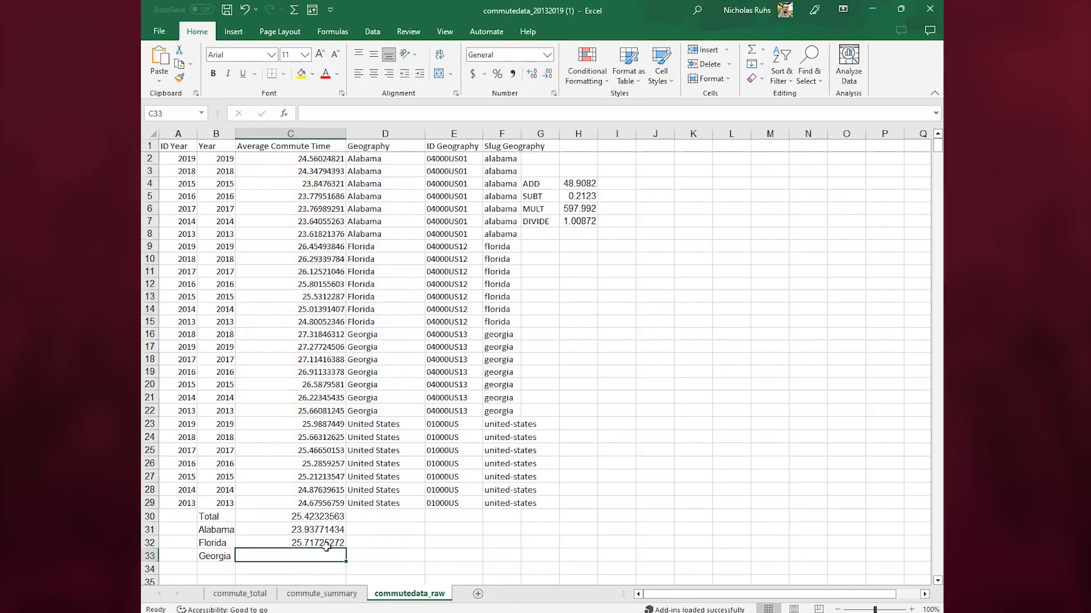
type("=")
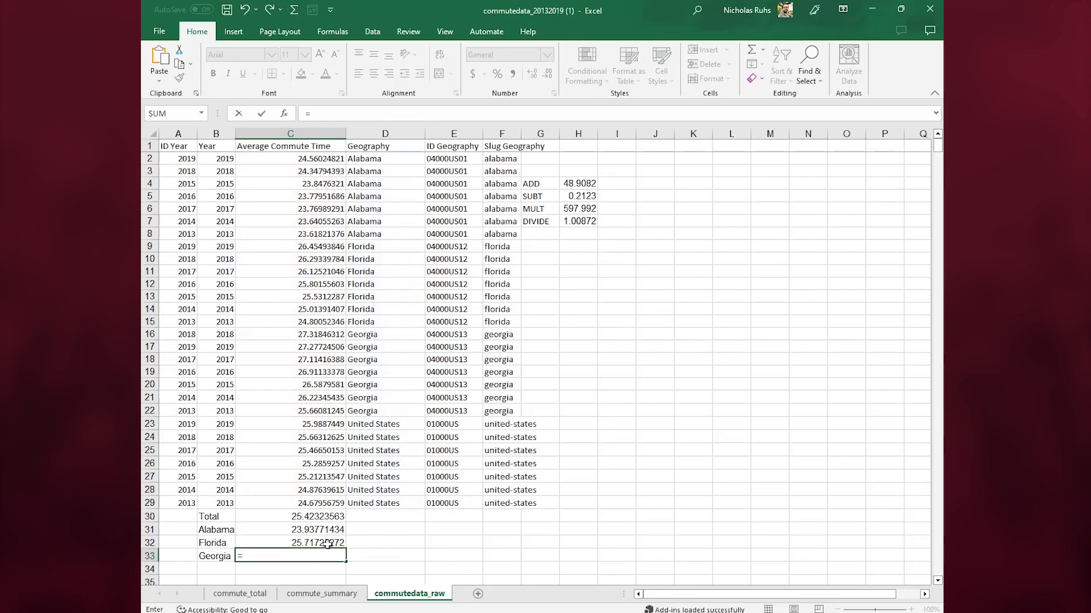
type("AV")
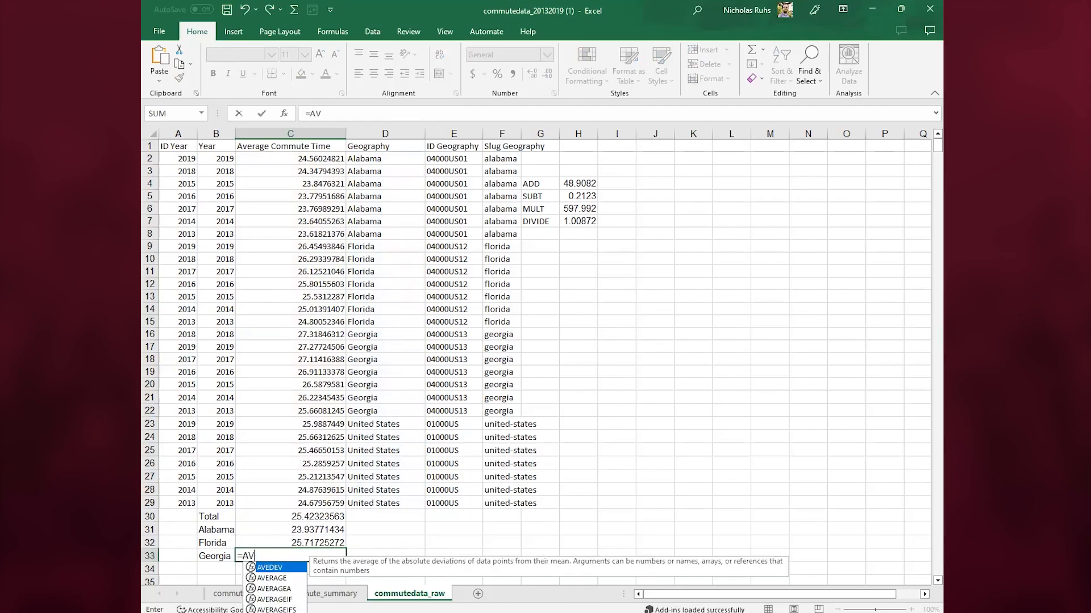
left_click(275, 599)
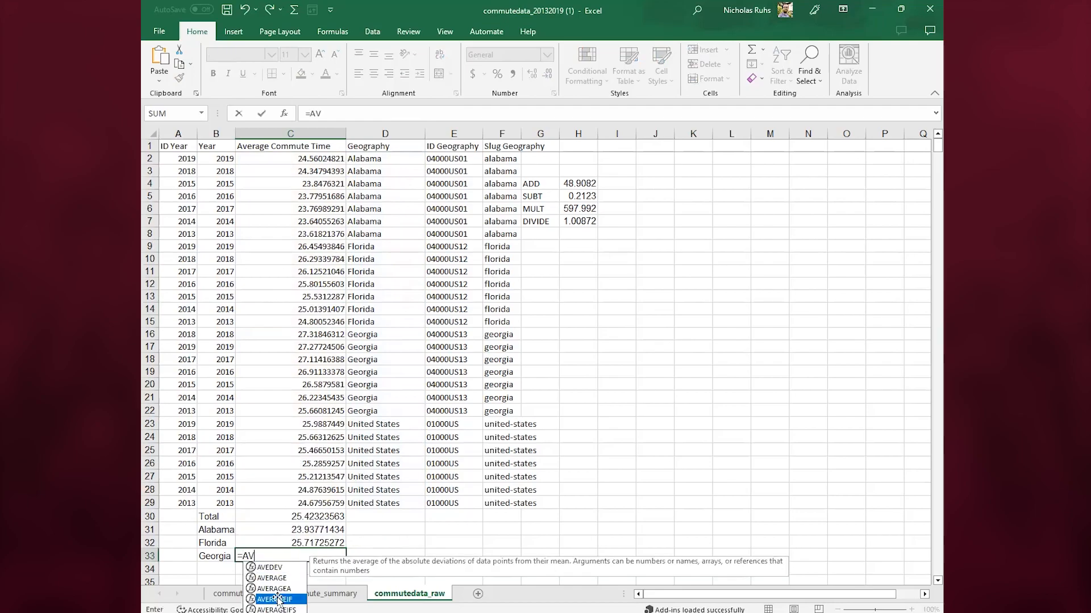
key("Tab")
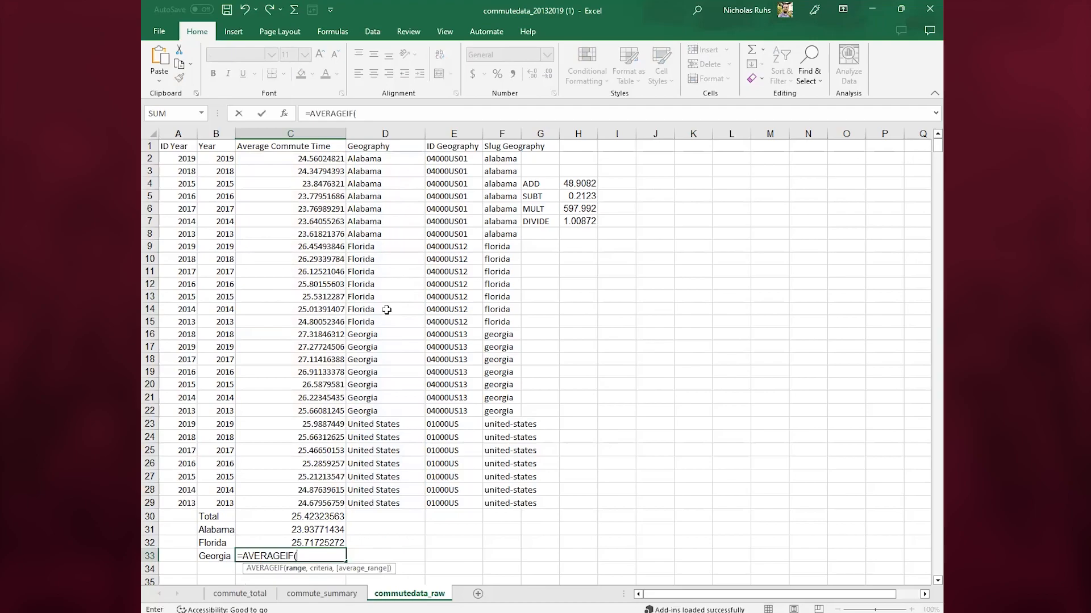
type("D2:")
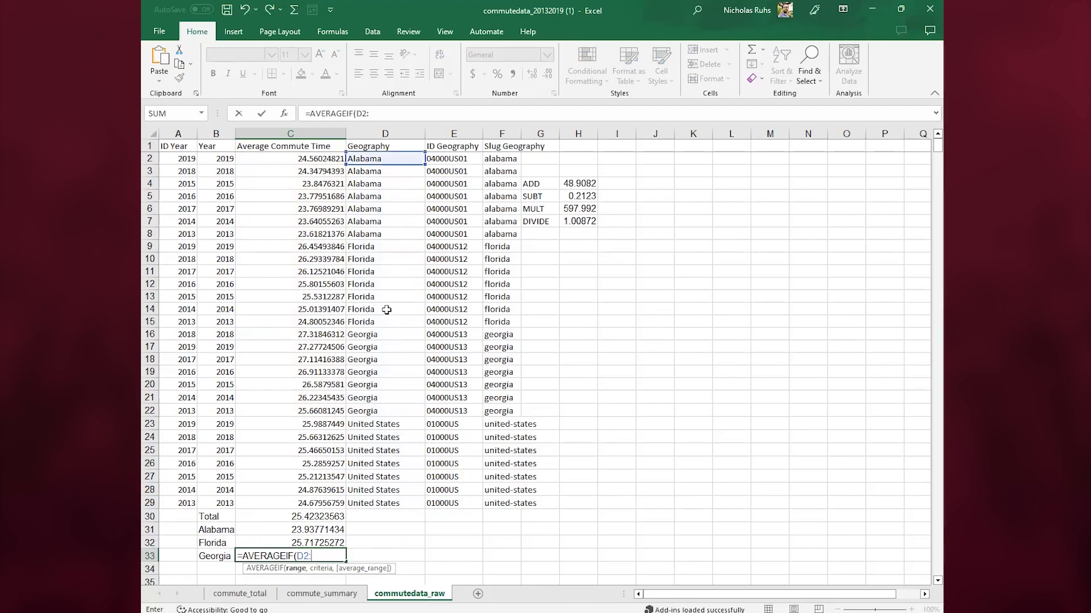
type("D29")
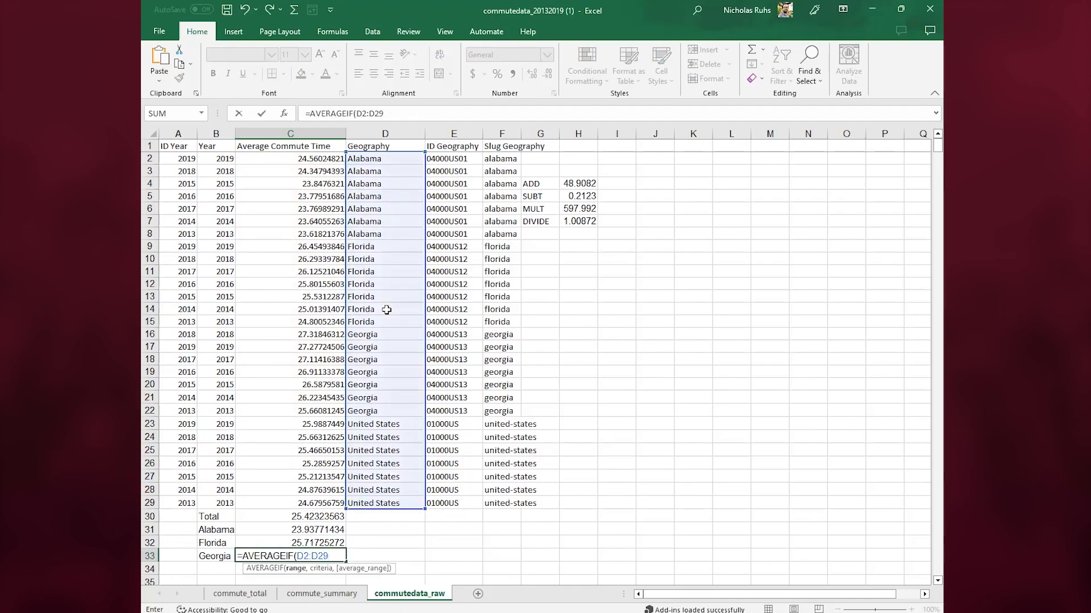
type(", \"Geor")
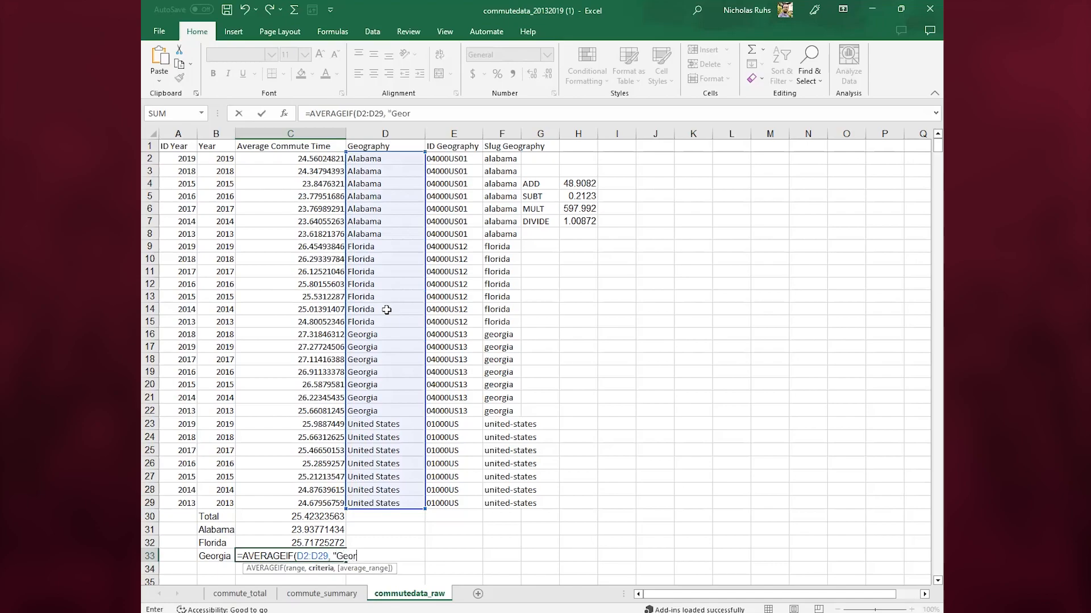
type("gia\", C2:C")
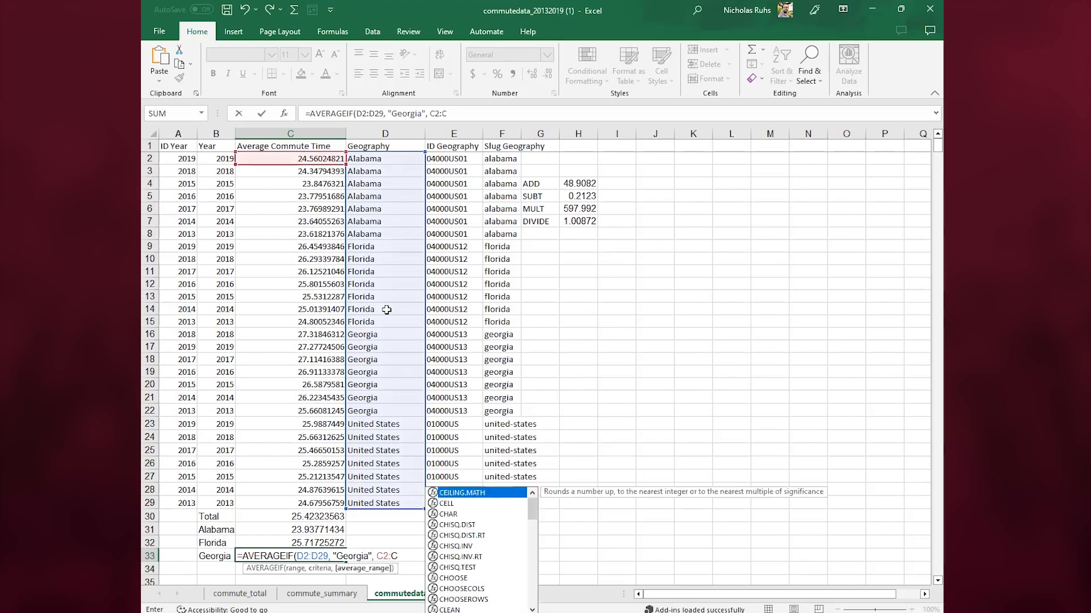
type("29)")
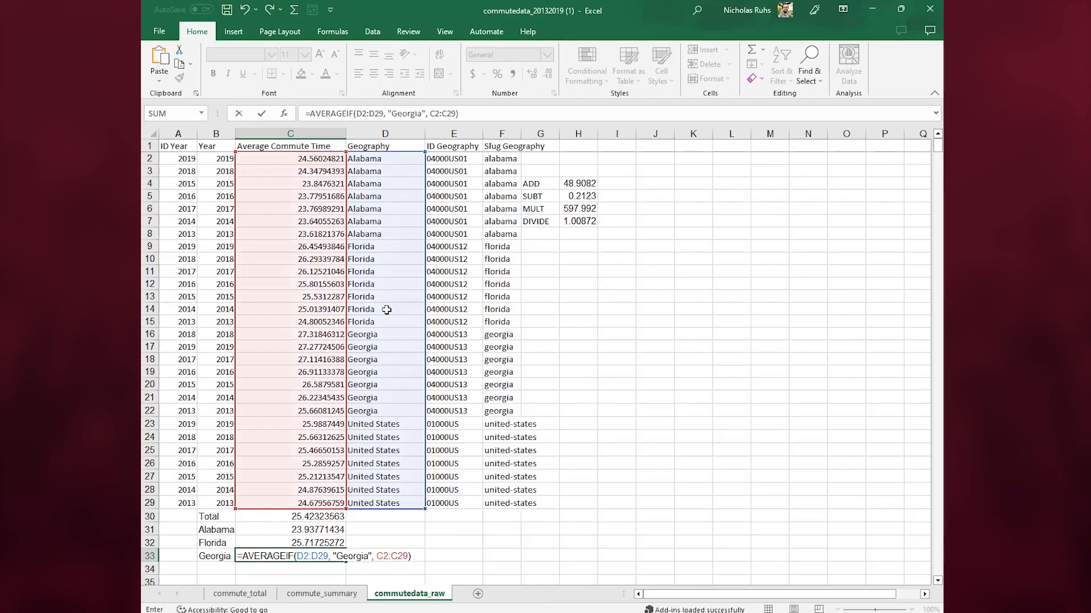
key("Return")
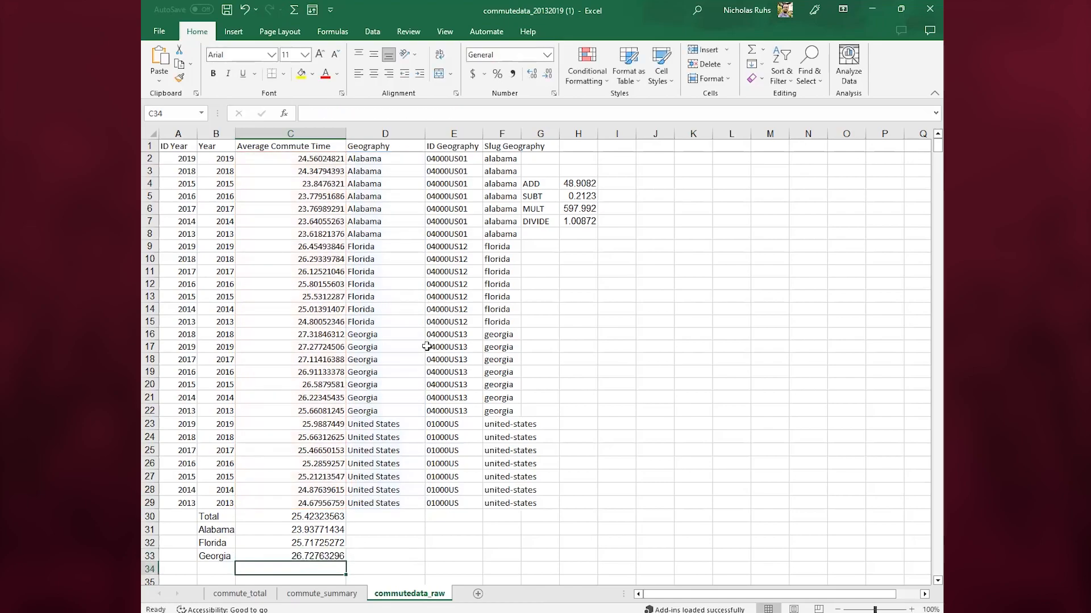
left_click_drag(338, 334, 330, 411)
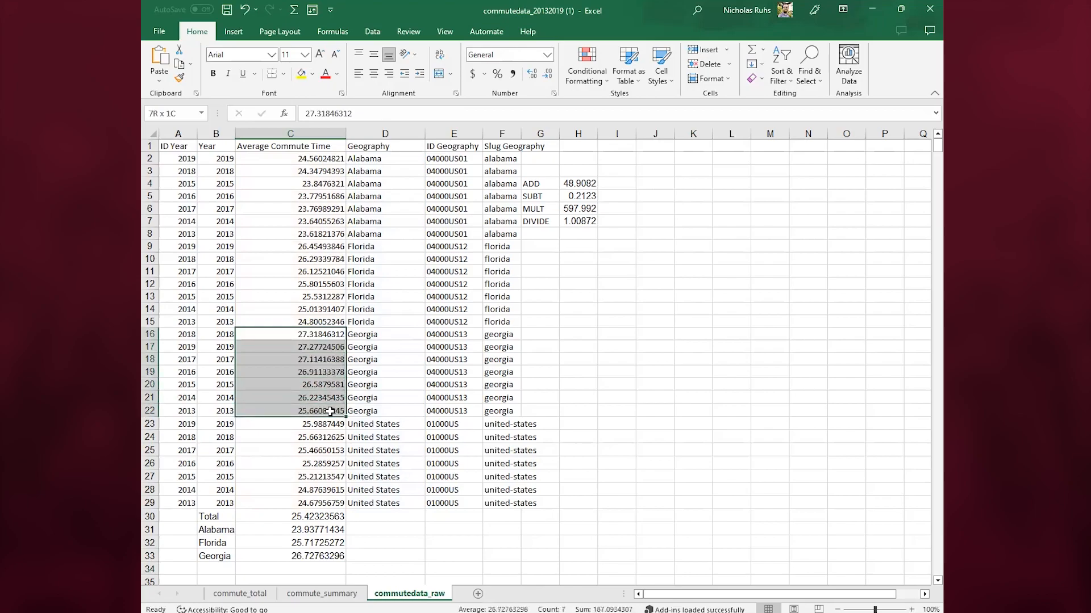
left_click(354, 556)
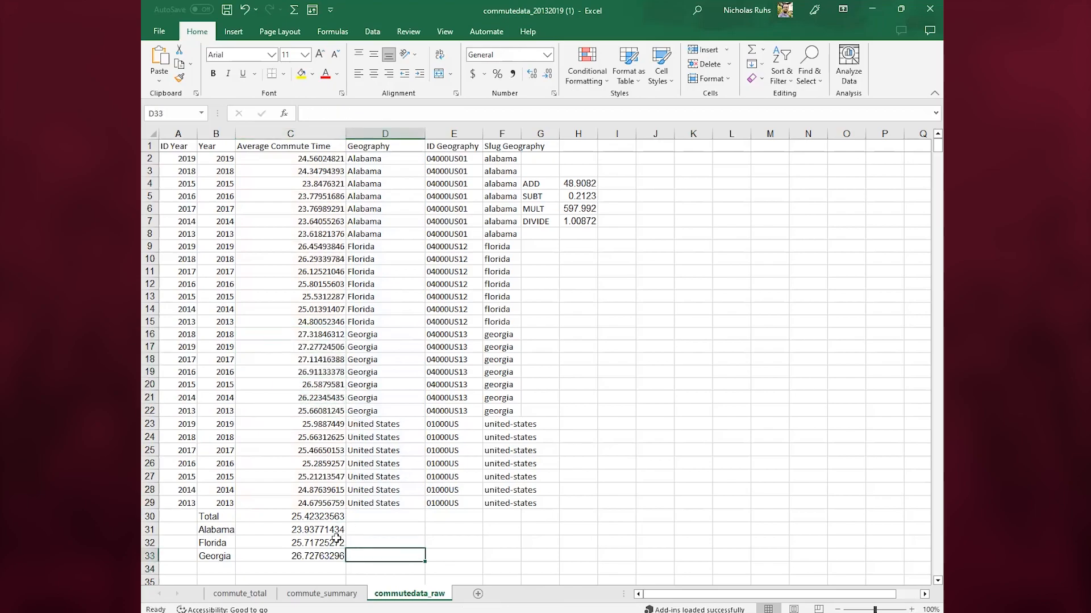
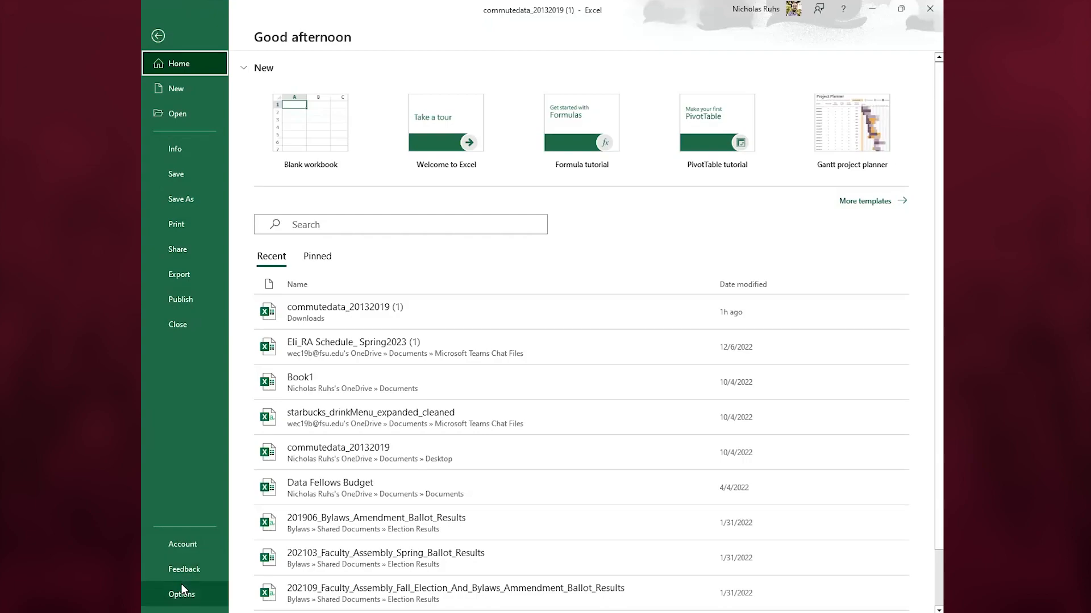
left_click(184, 587)
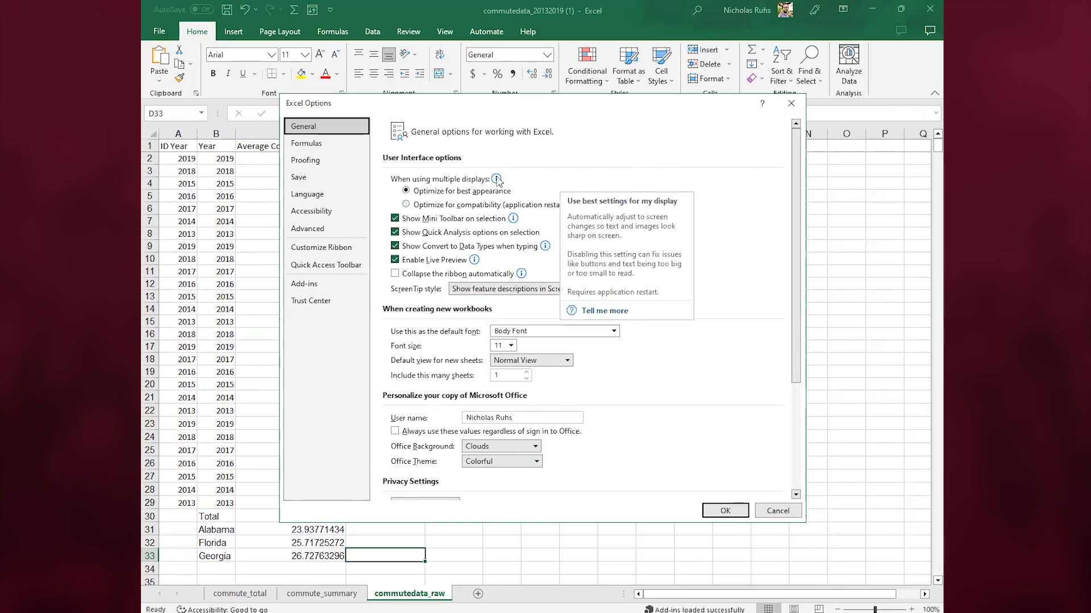
left_click(323, 284)
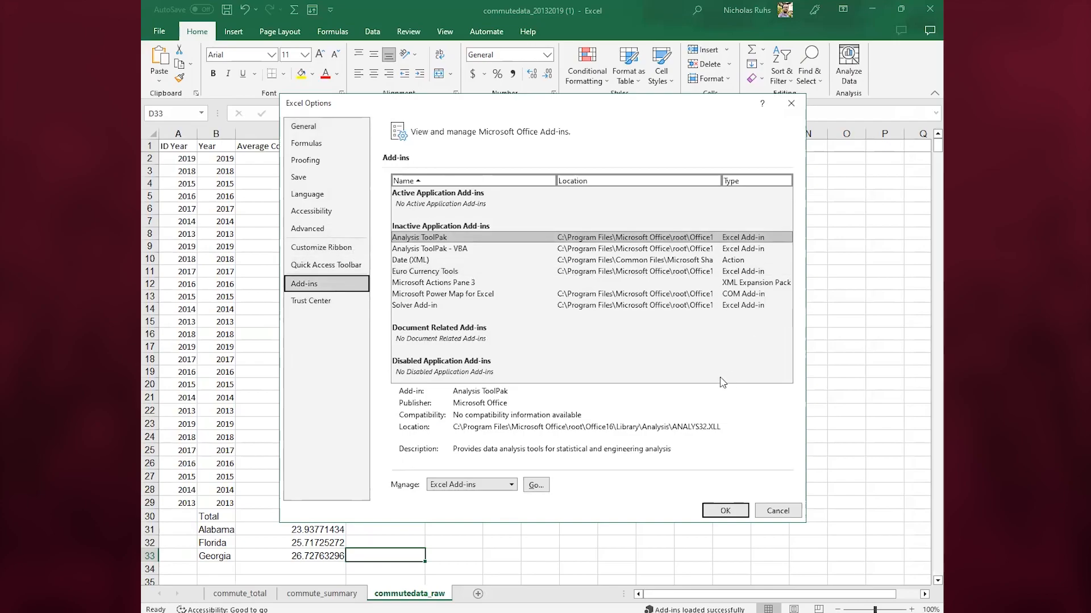
left_click(511, 486)
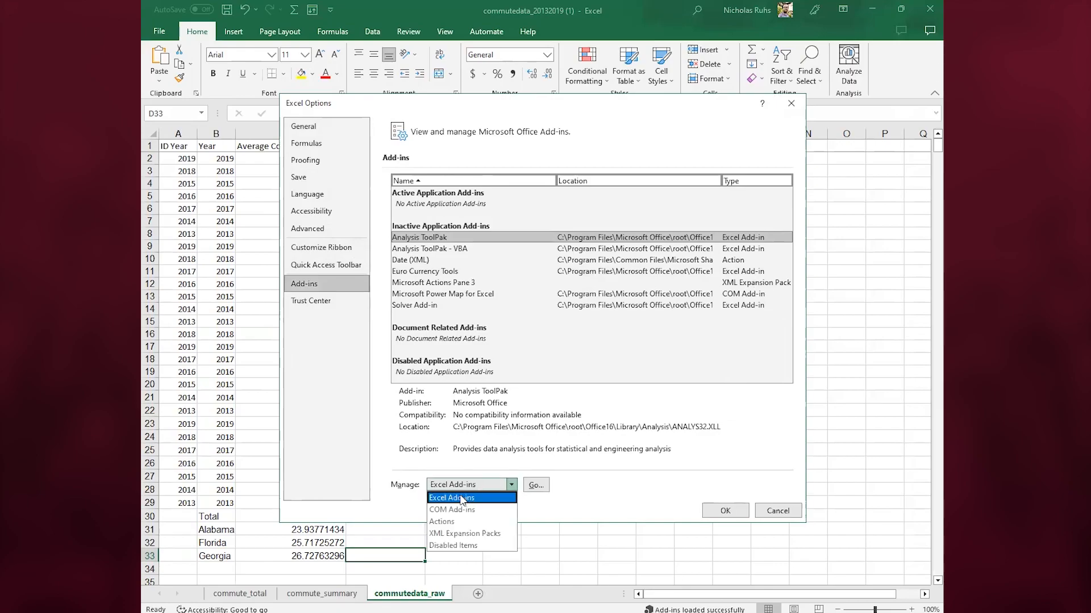
left_click(461, 499)
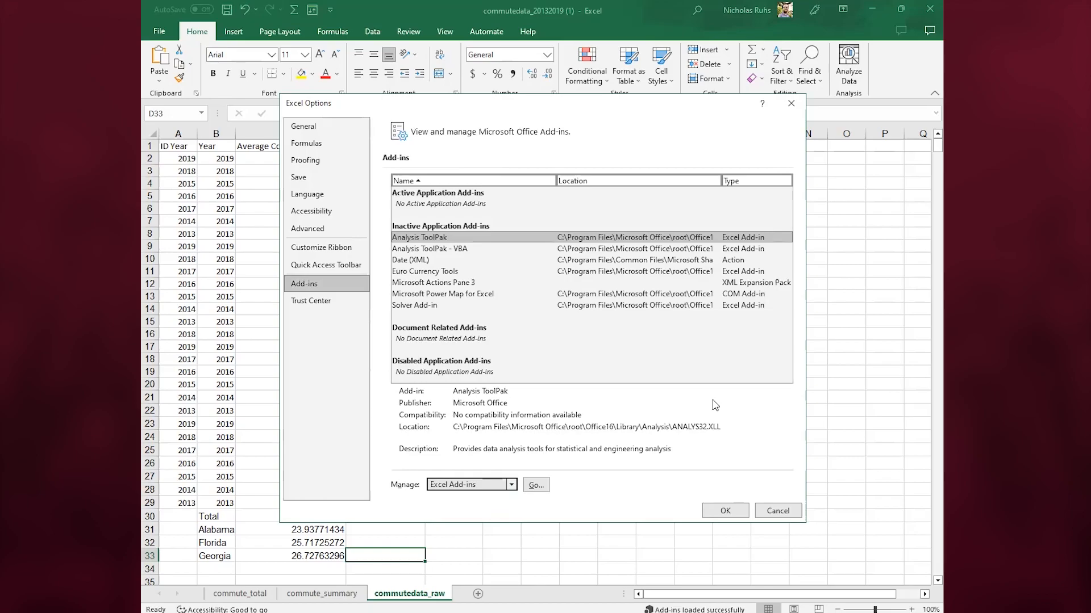
left_click(725, 512)
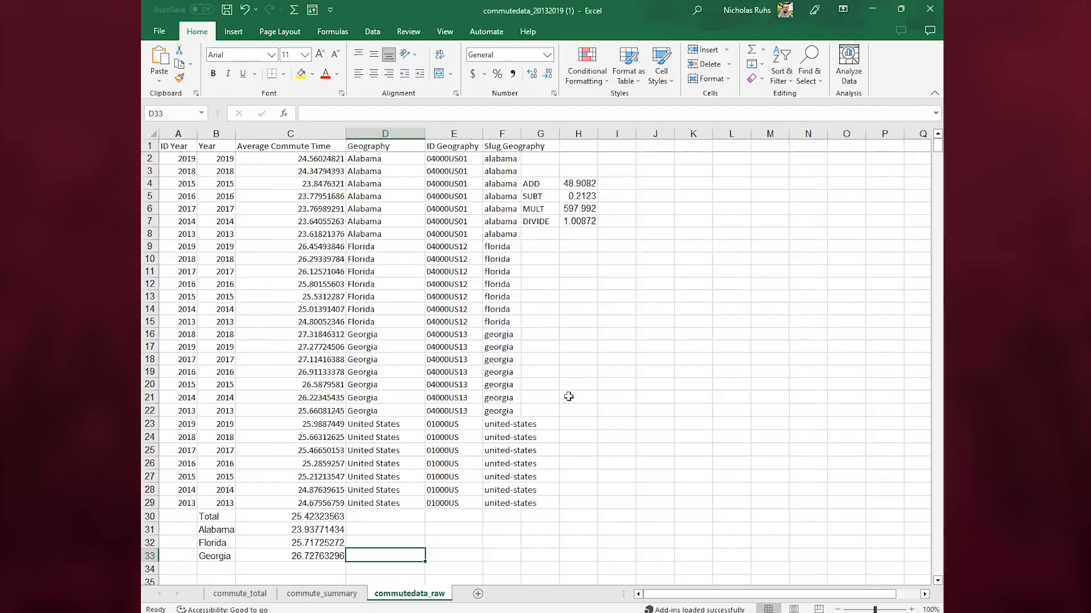
Enable the Analysis ToolPak among the available Excel add-ins in the program options.
left_click(158, 34)
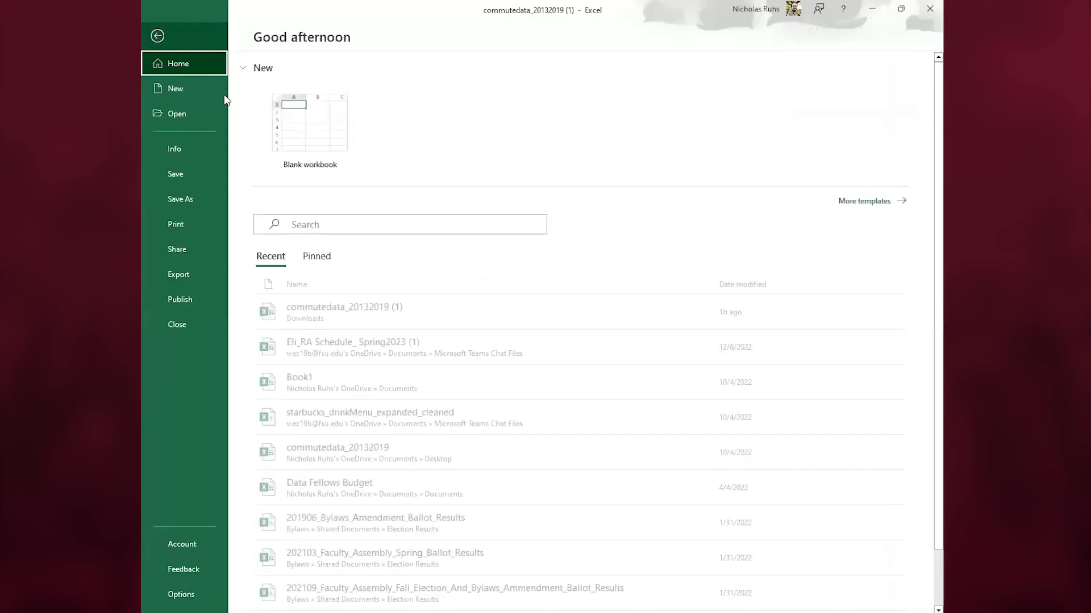
key("Escape")
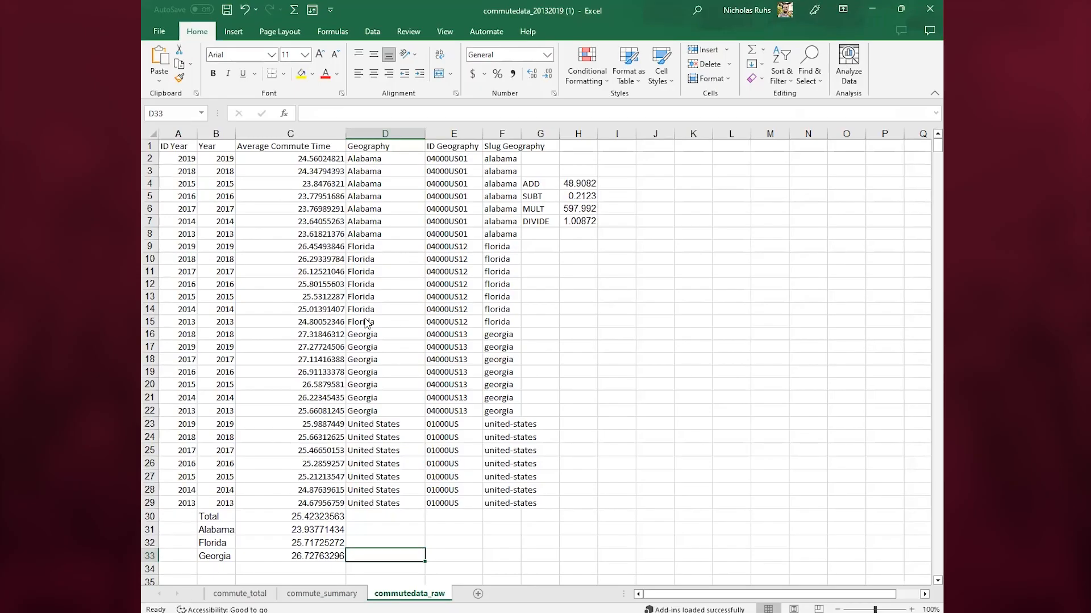
left_click(326, 298)
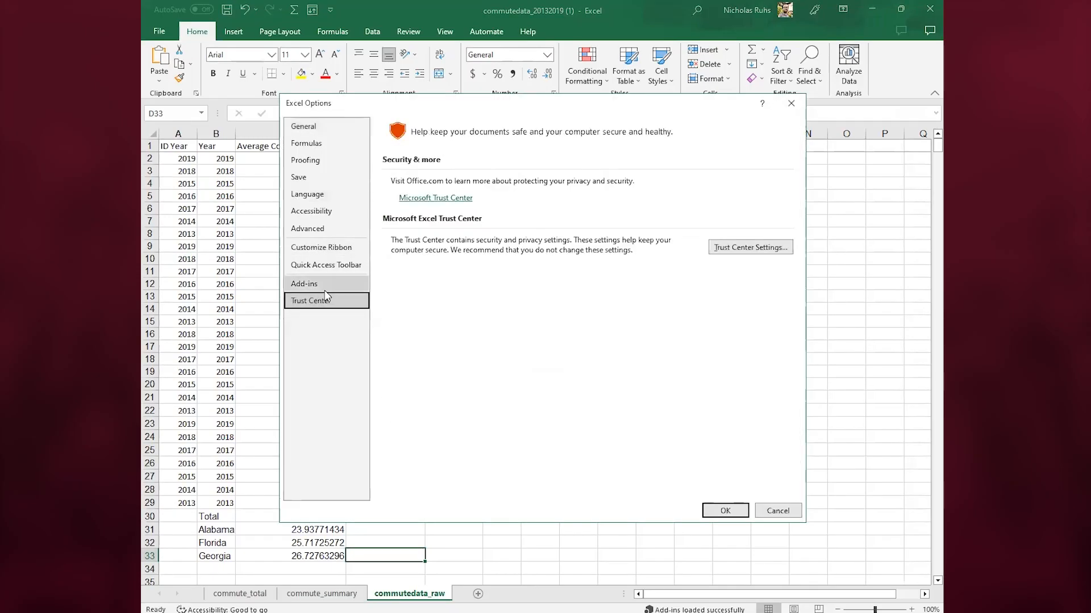
left_click(325, 286)
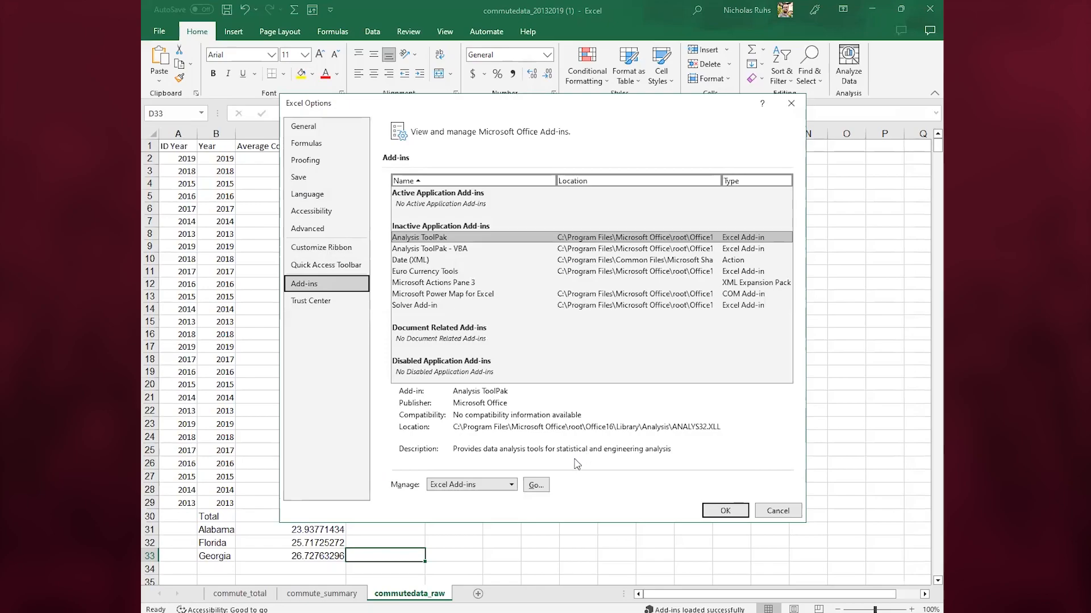
left_click(535, 485)
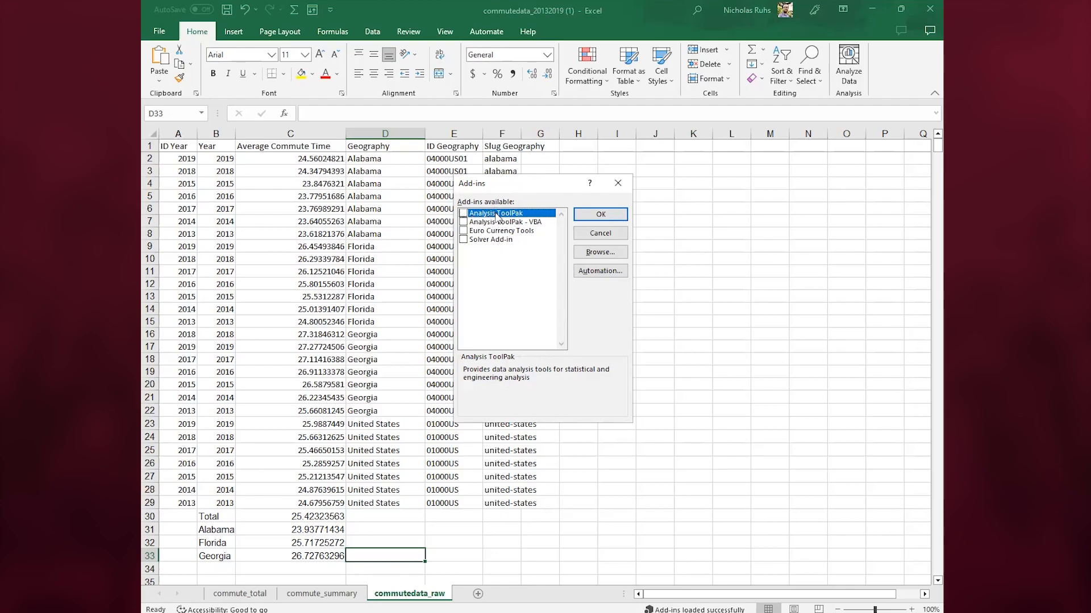
left_click(463, 213)
left_click(600, 214)
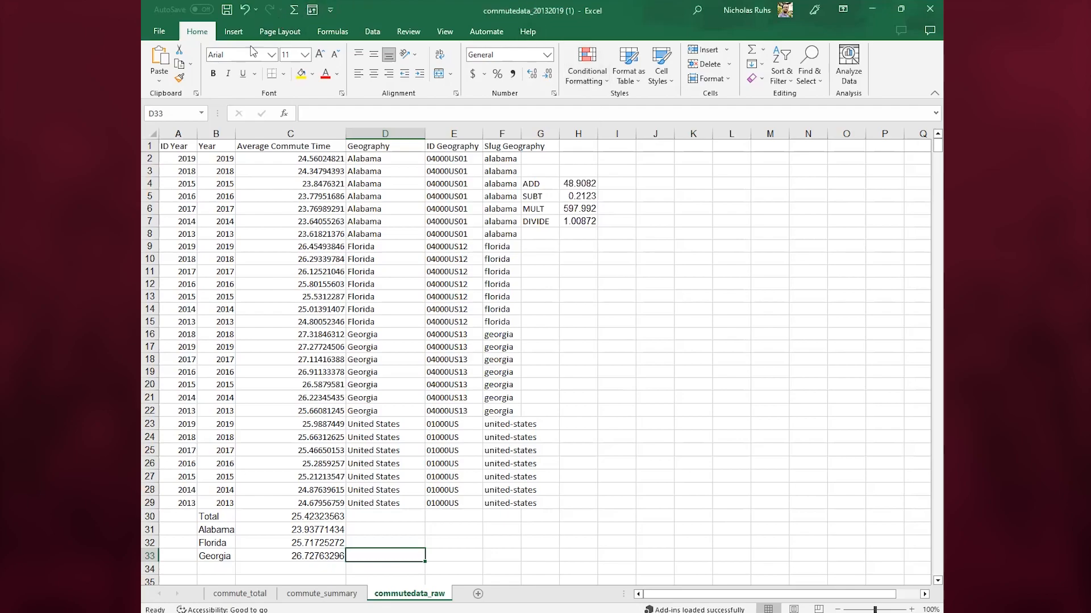
Look through the analysis tools offered by the Analysis ToolPak and close the list without running one.
left_click(376, 27)
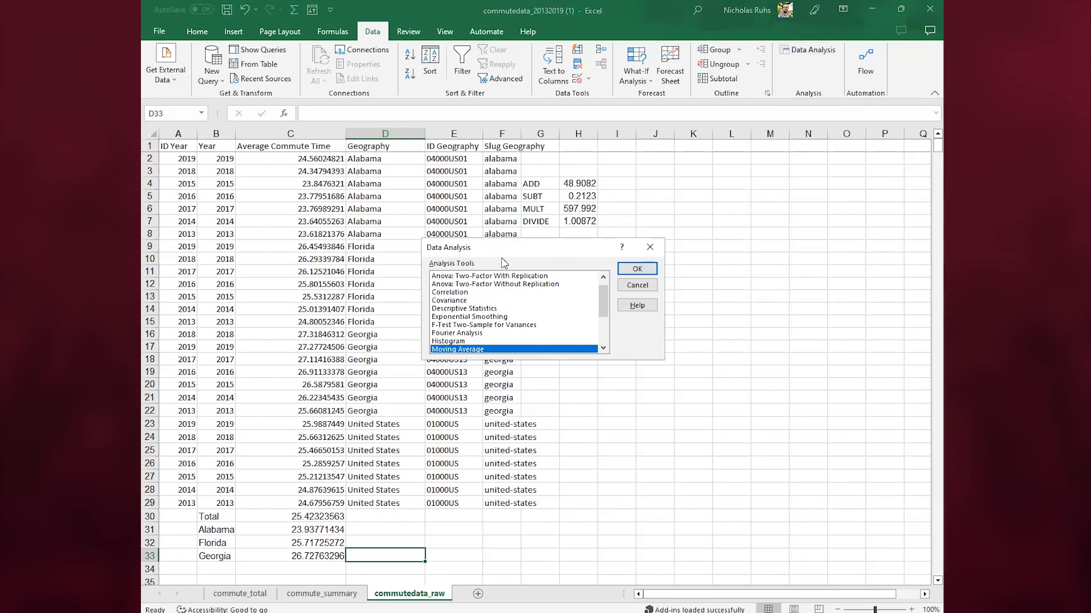
mouse_move(606, 298)
left_mouse_down()
mouse_move(604, 326)
mouse_move(600, 287)
left_mouse_up()
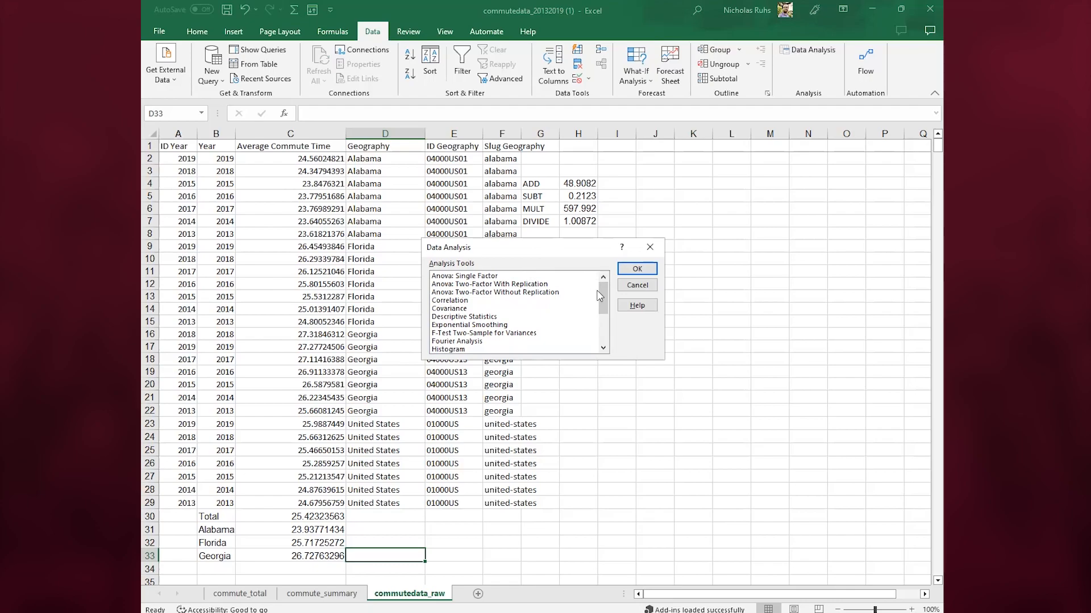
mouse_move(604, 294)
left_mouse_down()
mouse_move(607, 337)
mouse_move(611, 274)
left_mouse_up()
left_click(650, 247)
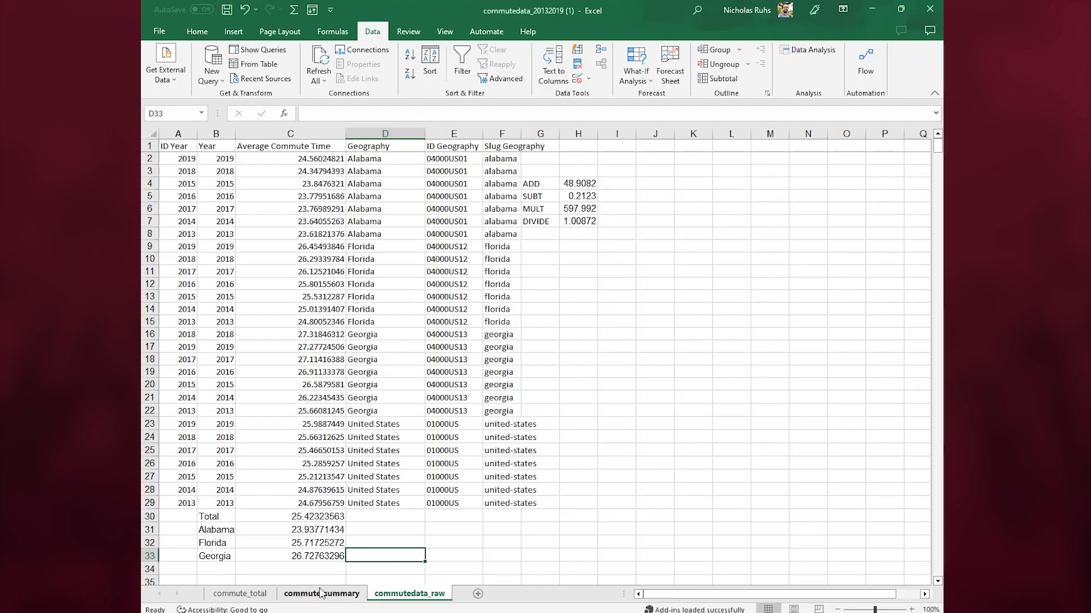
Start a Descriptive Statistics analysis on the commute_summary sheet with Florida's column B1:B8 as the input range.
left_click(321, 593)
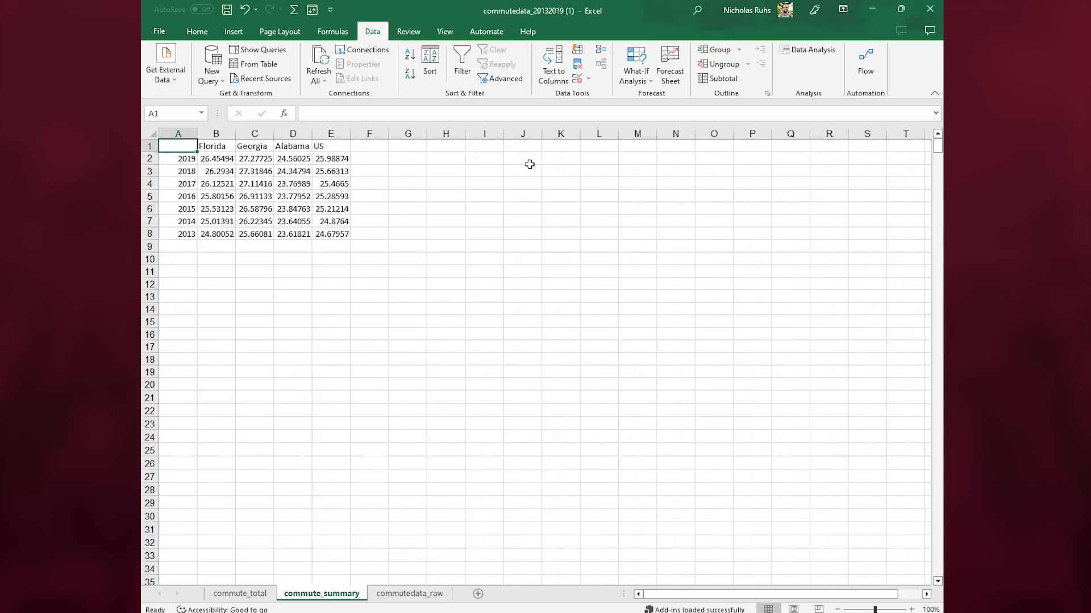
left_click(814, 53)
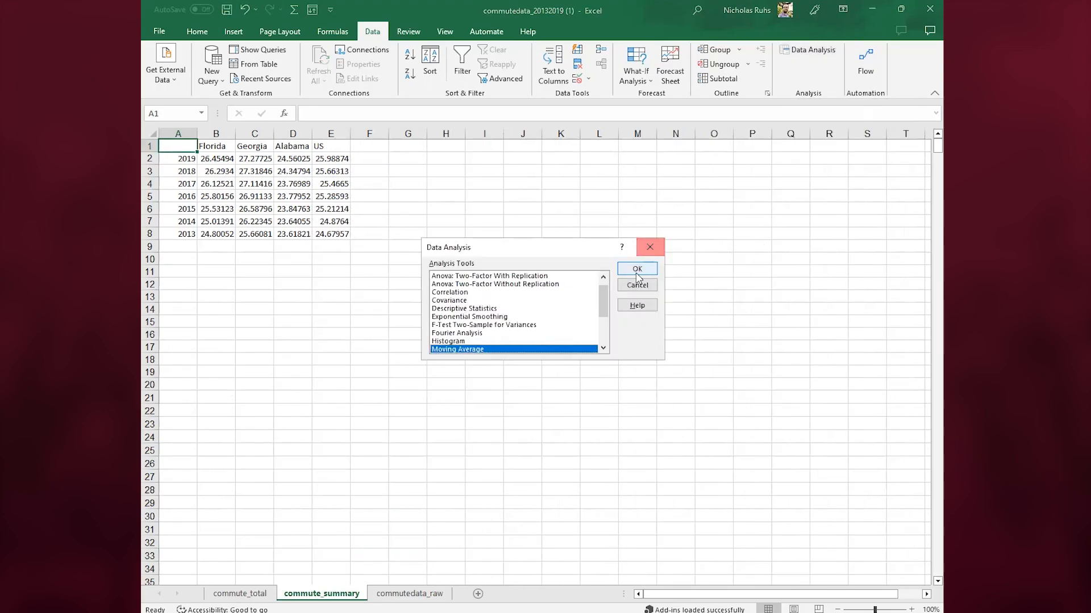
left_click(458, 308)
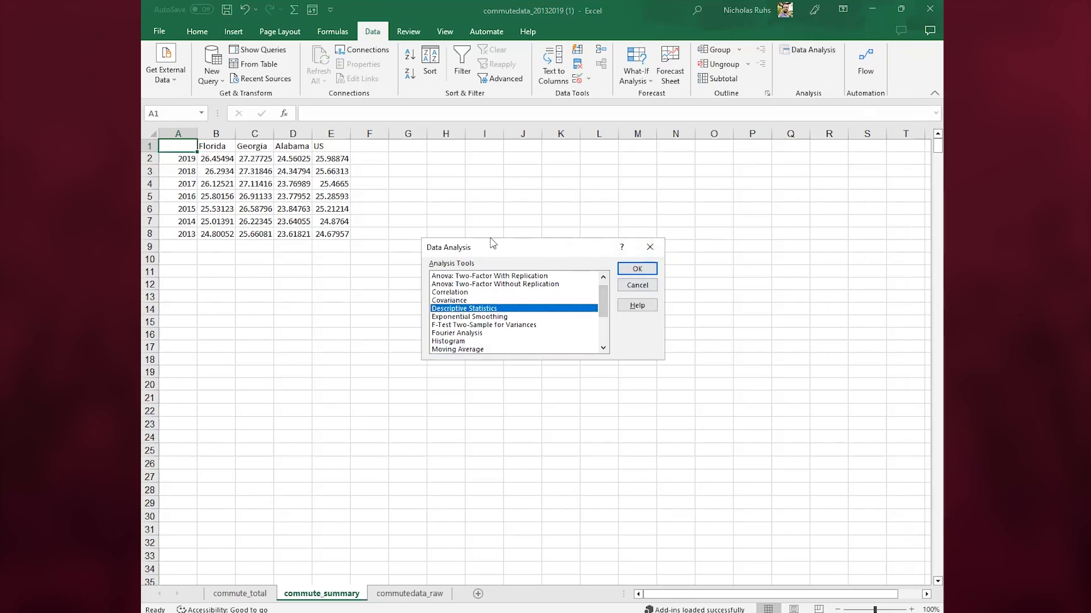
left_click(635, 267)
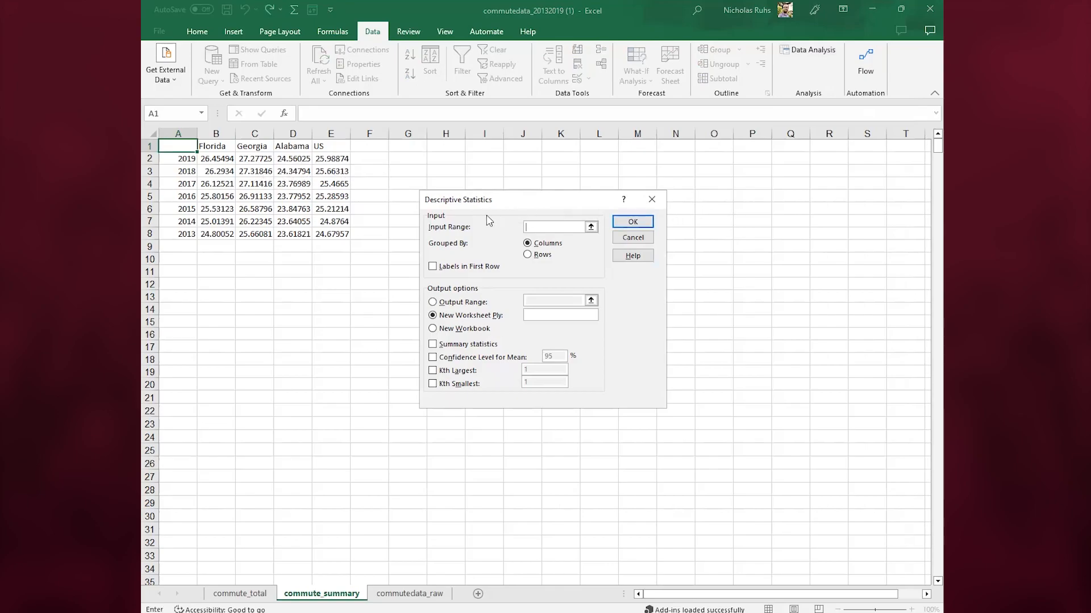
left_click(590, 227)
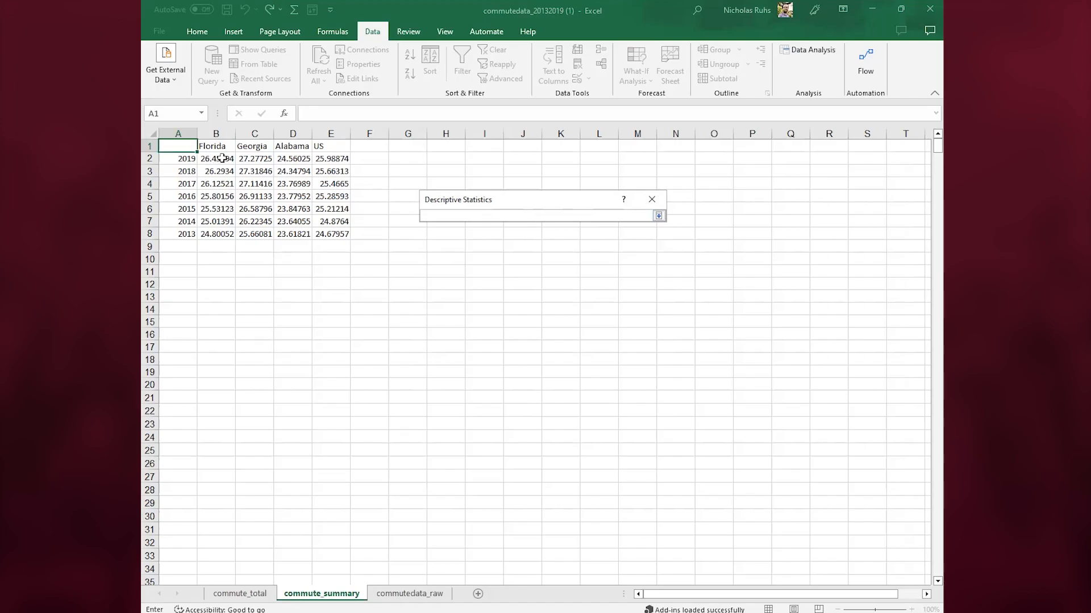
left_click_drag(222, 143, 223, 235)
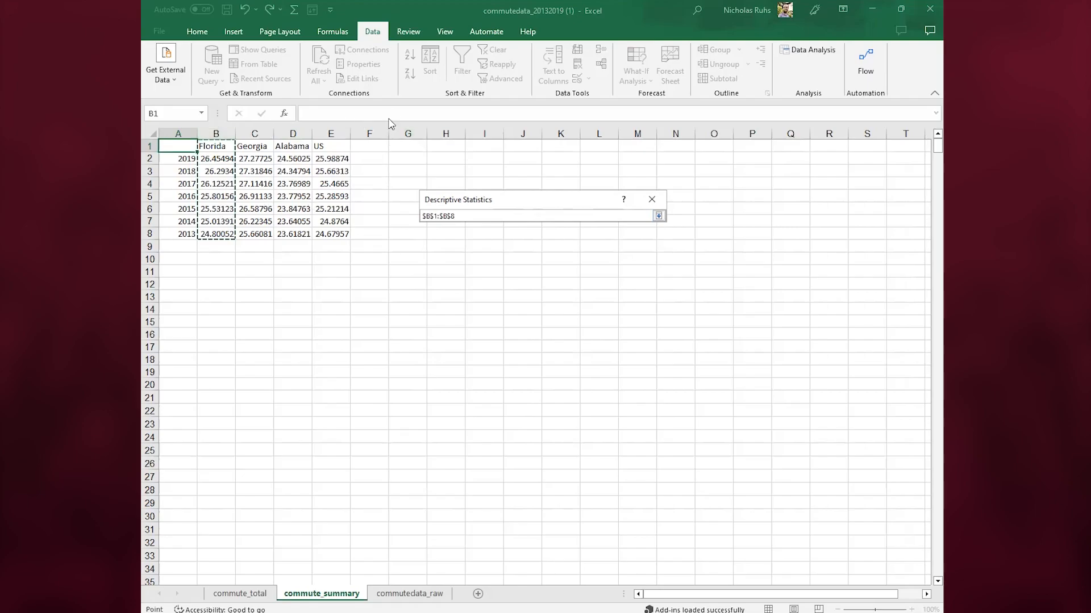
left_click(659, 219)
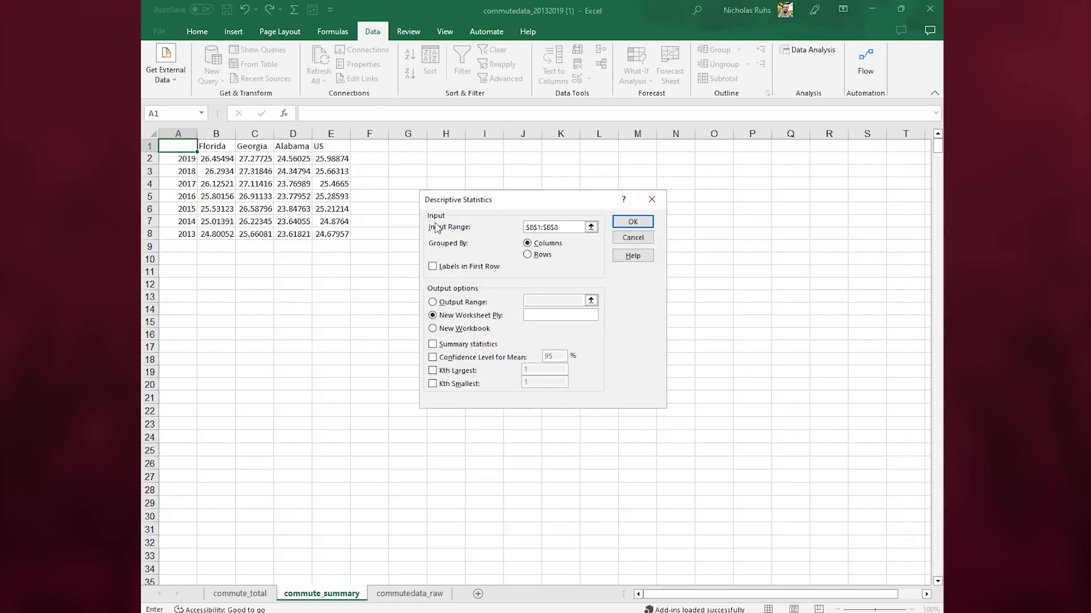
Generate Florida's summary statistics with labels in the first row on a new worksheet named Florida, and widen its column A to fit the labels.
left_click(434, 267)
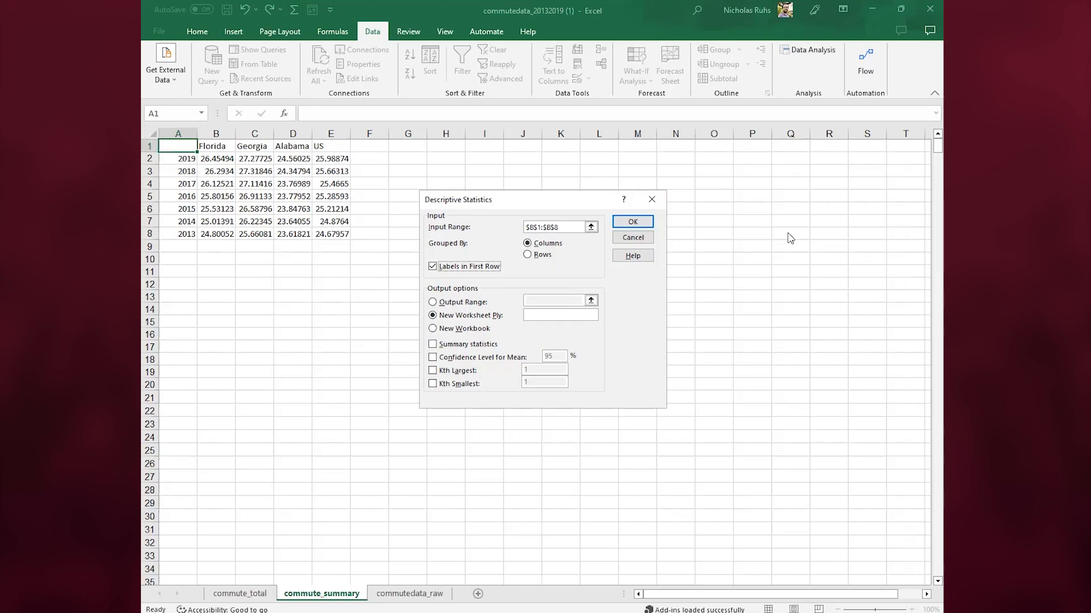
left_click(578, 313)
type("Florida")
left_click(432, 344)
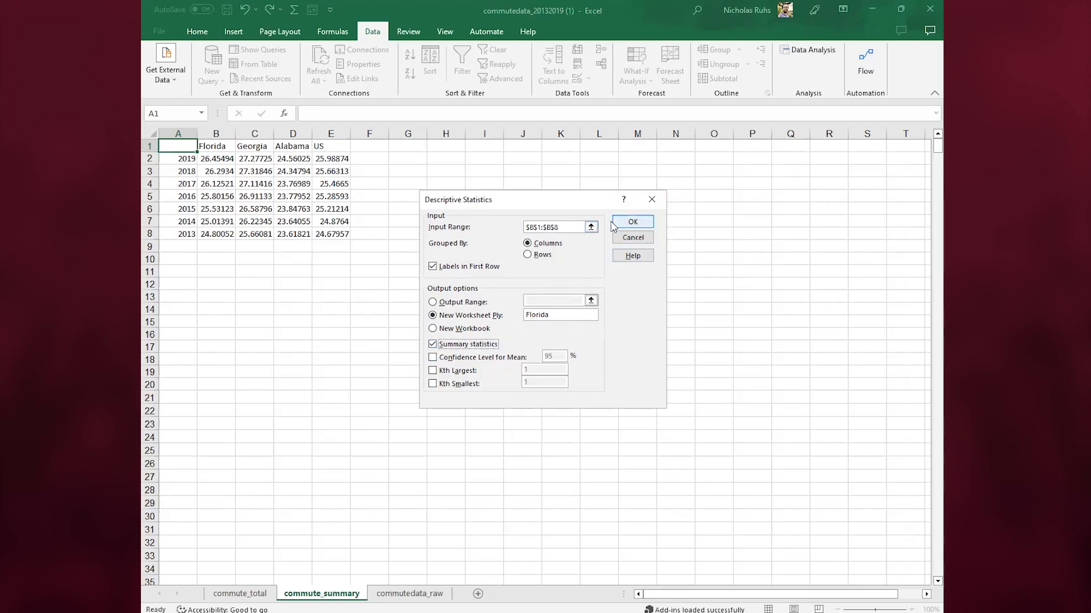
left_click(633, 222)
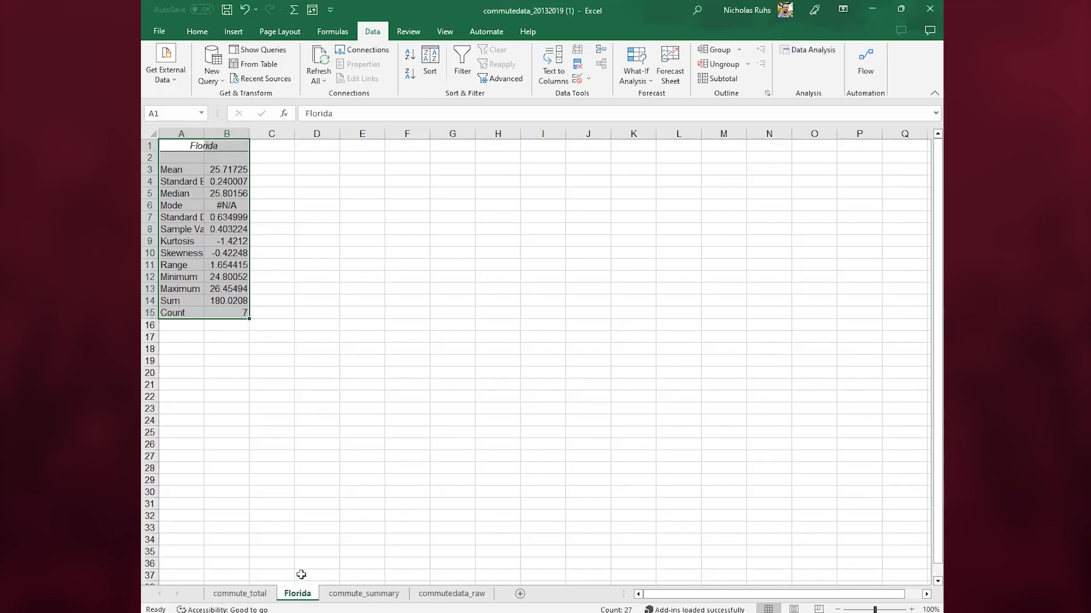
left_click_drag(208, 133, 249, 133)
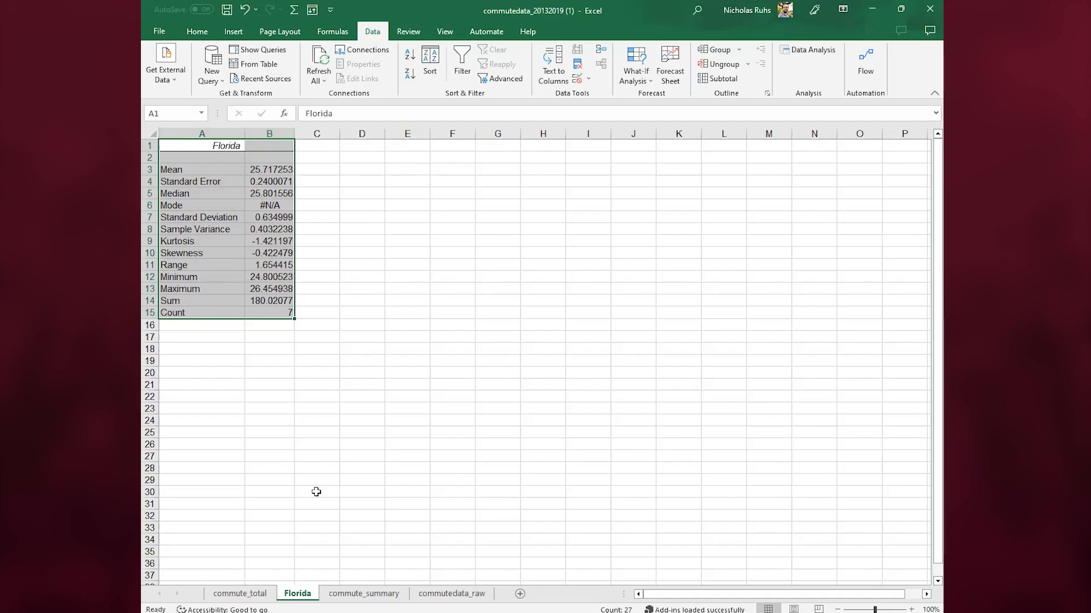
Start another Descriptive Statistics analysis on the commute_summary sheet with Georgia's column C1:C8 as the input range.
left_click(363, 594)
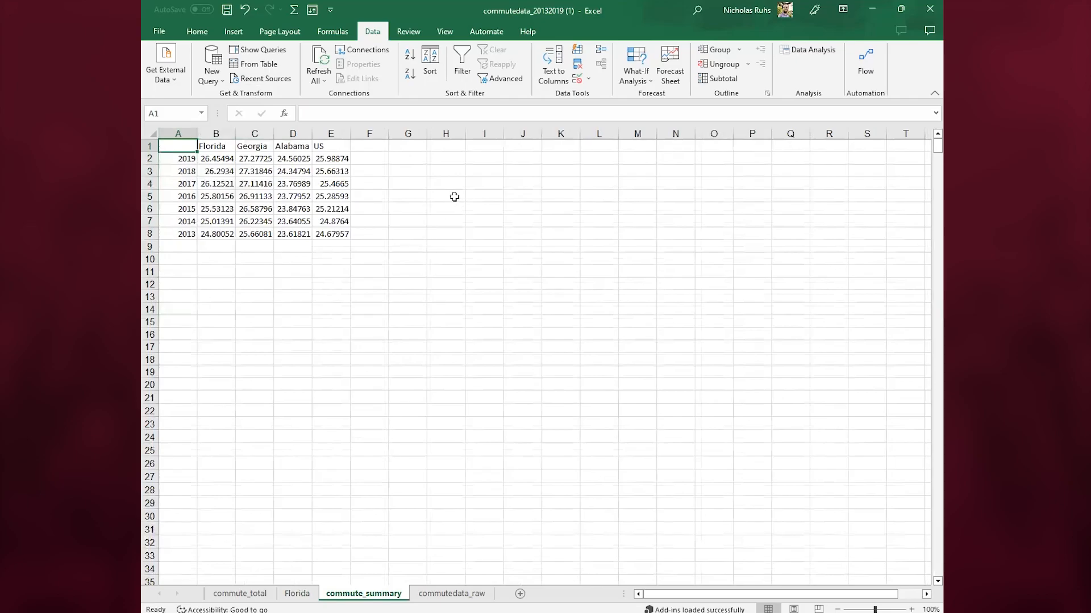
left_click(263, 146)
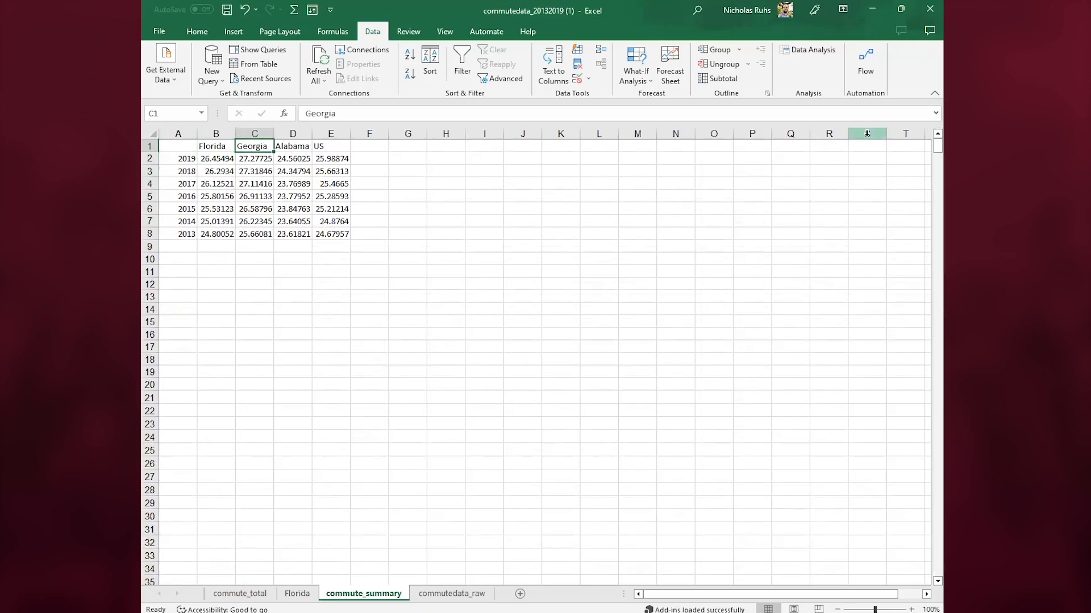
left_click(814, 53)
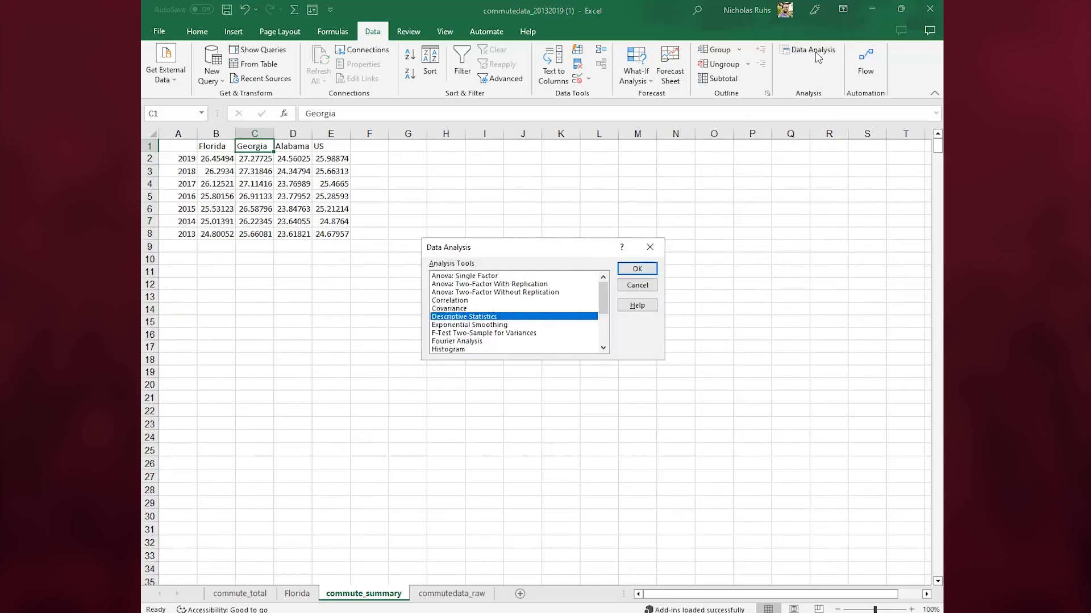
left_click(637, 270)
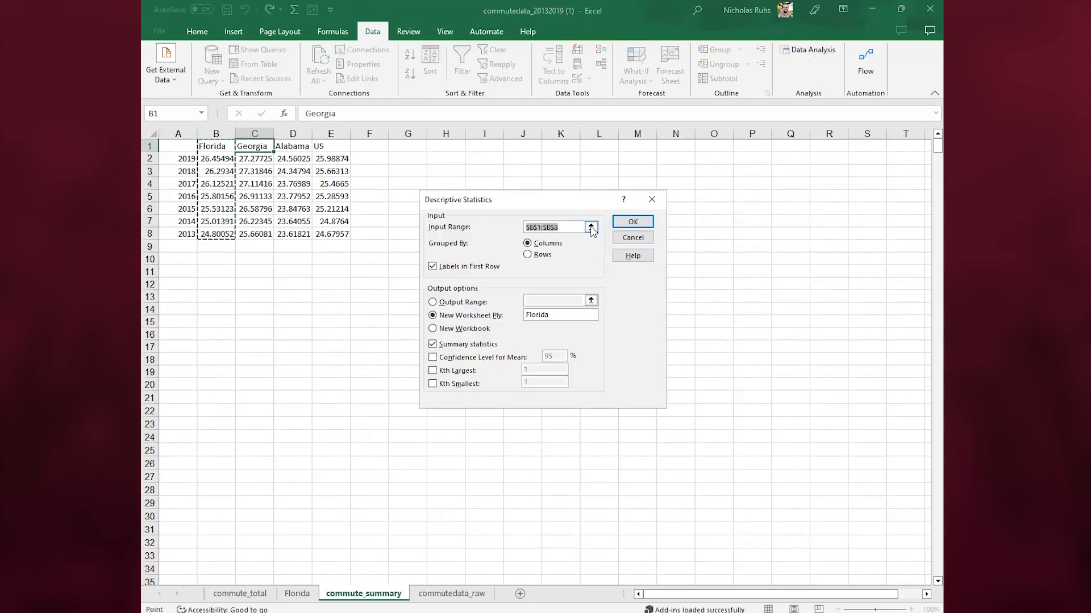
left_click(592, 227)
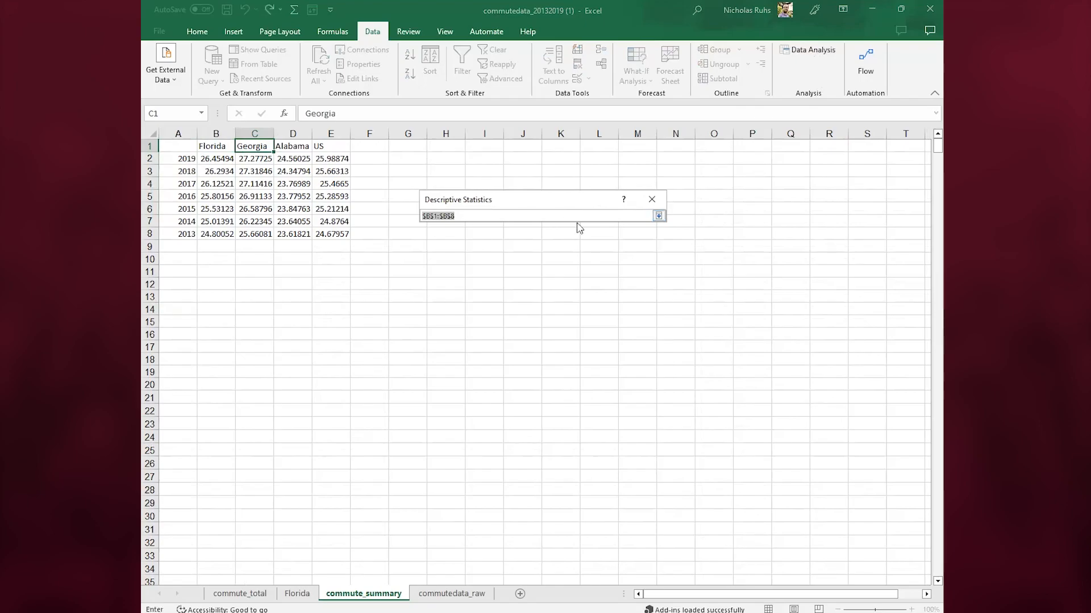
left_click_drag(271, 149, 265, 234)
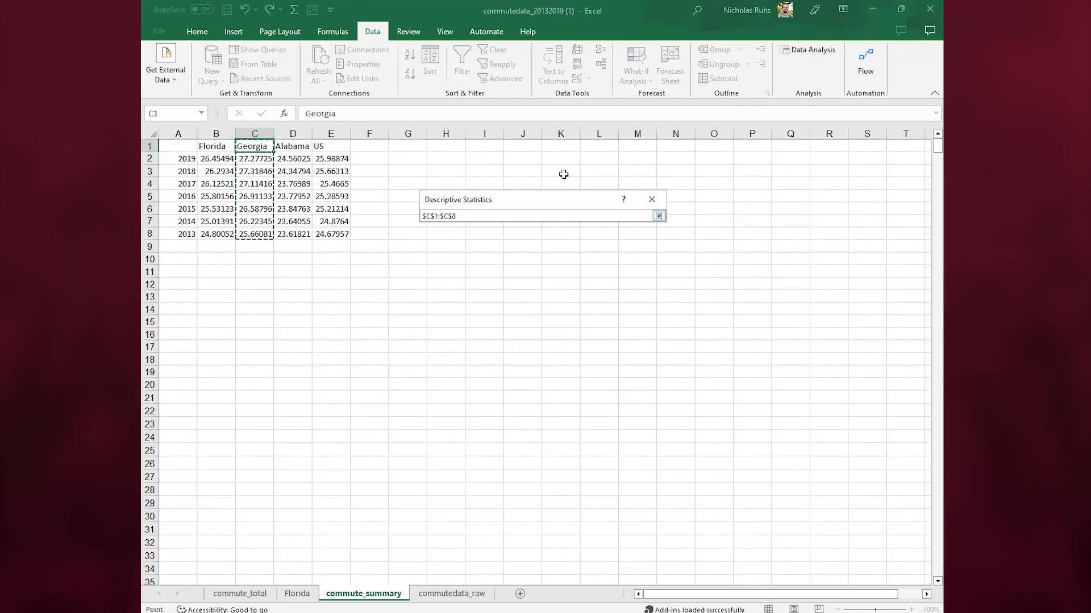
left_click(658, 217)
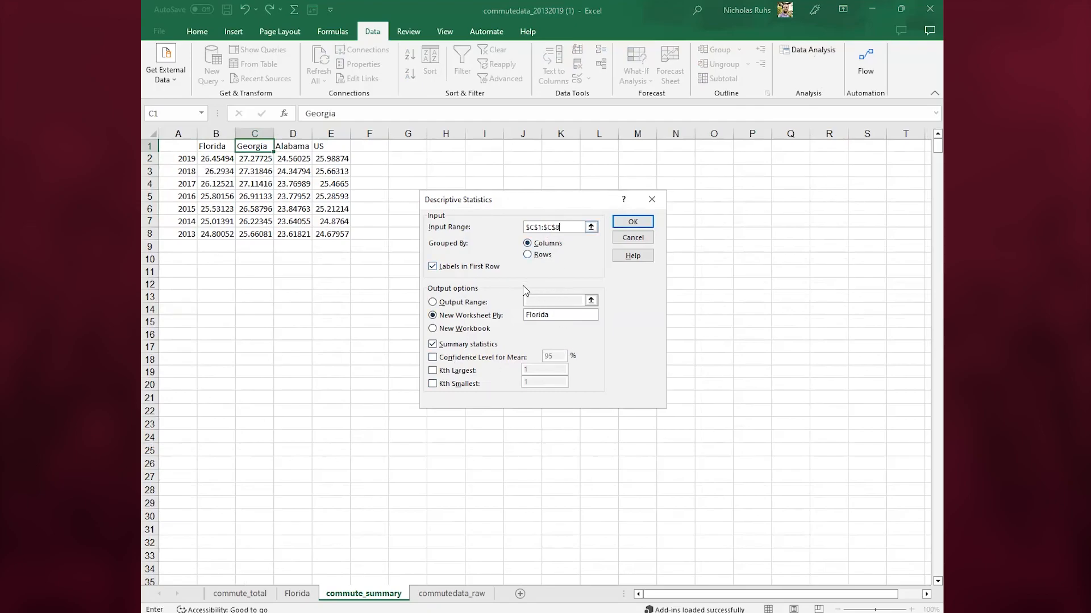
Output Georgia's summary statistics to a new worksheet named Georgia and widen its column A to fit the labels.
left_click_drag(553, 316, 517, 319)
type("Georgia")
left_click(630, 223)
left_click_drag(204, 135, 242, 134)
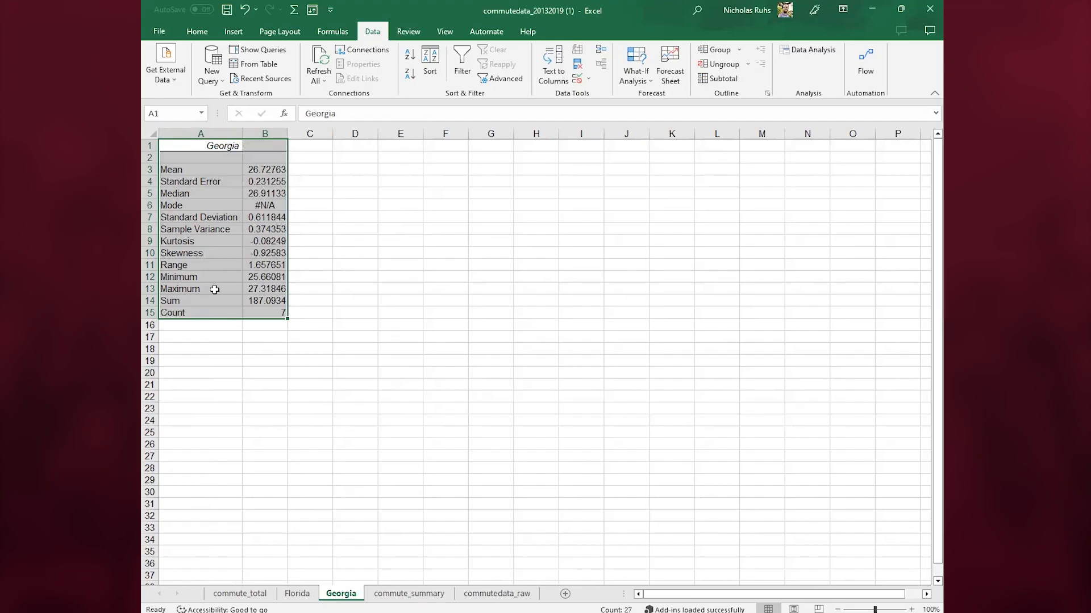
left_click(355, 445)
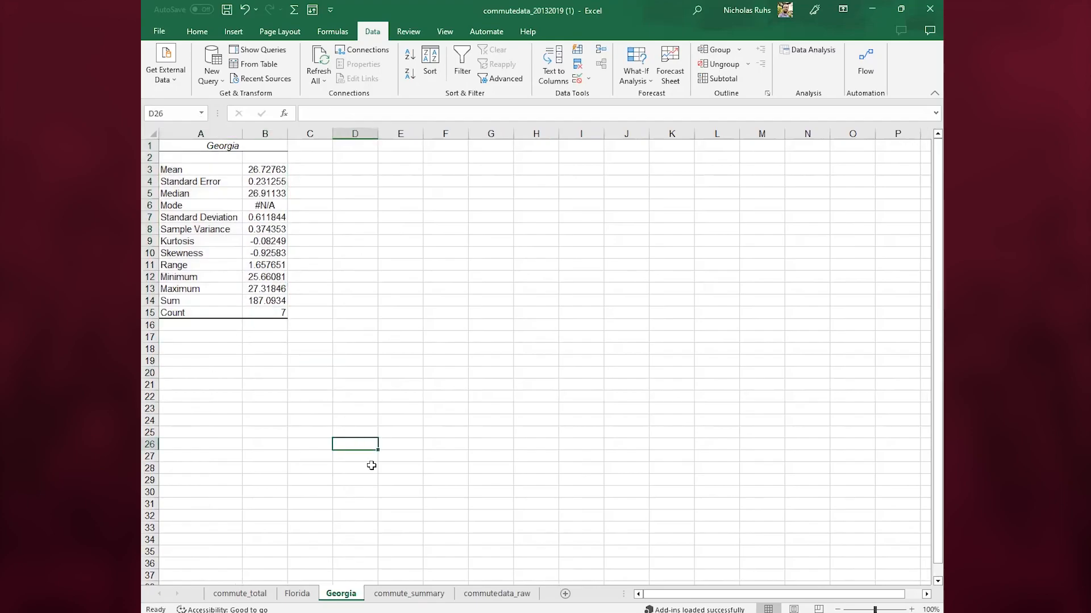
Set up Descriptive Statistics for Alabama from the commute_summary sheet, using D1:D8 as the input range.
left_click(408, 593)
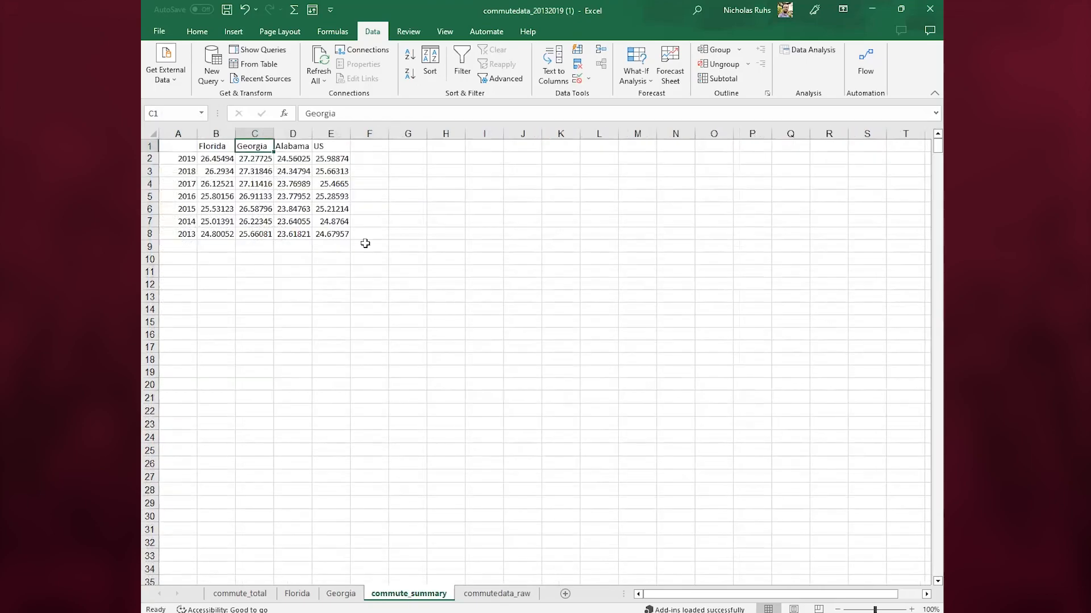
left_click(296, 151)
left_click(807, 50)
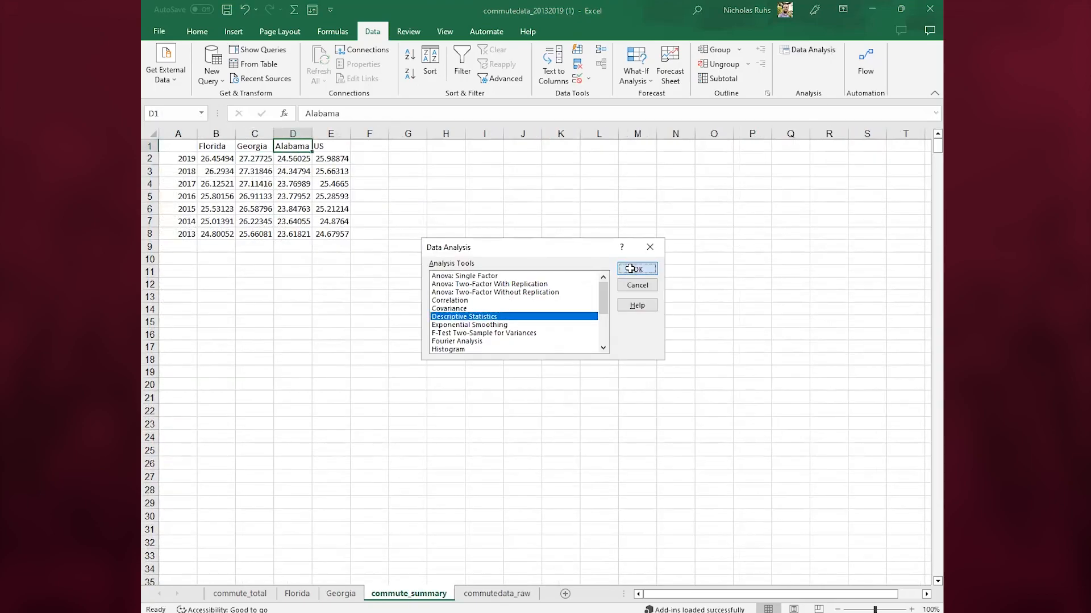
key("Return")
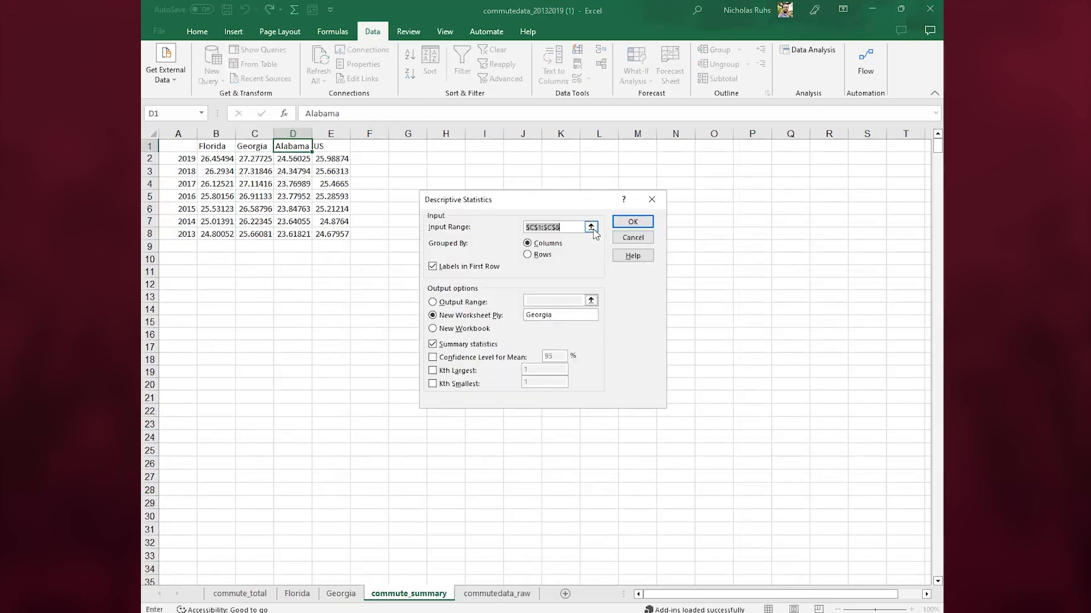
left_click(591, 227)
left_click_drag(304, 148, 302, 233)
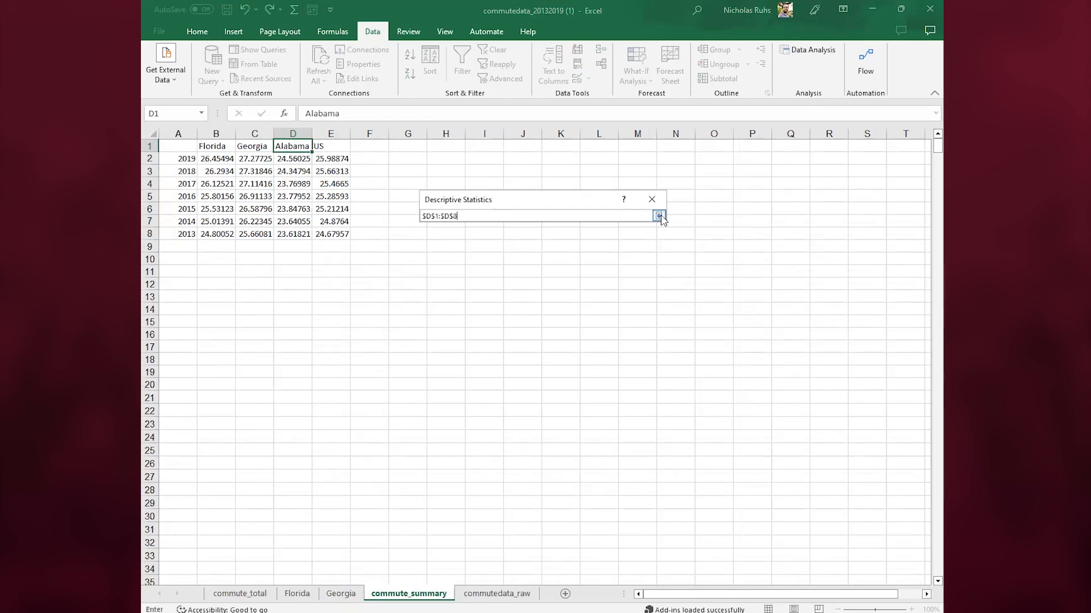
left_click(659, 216)
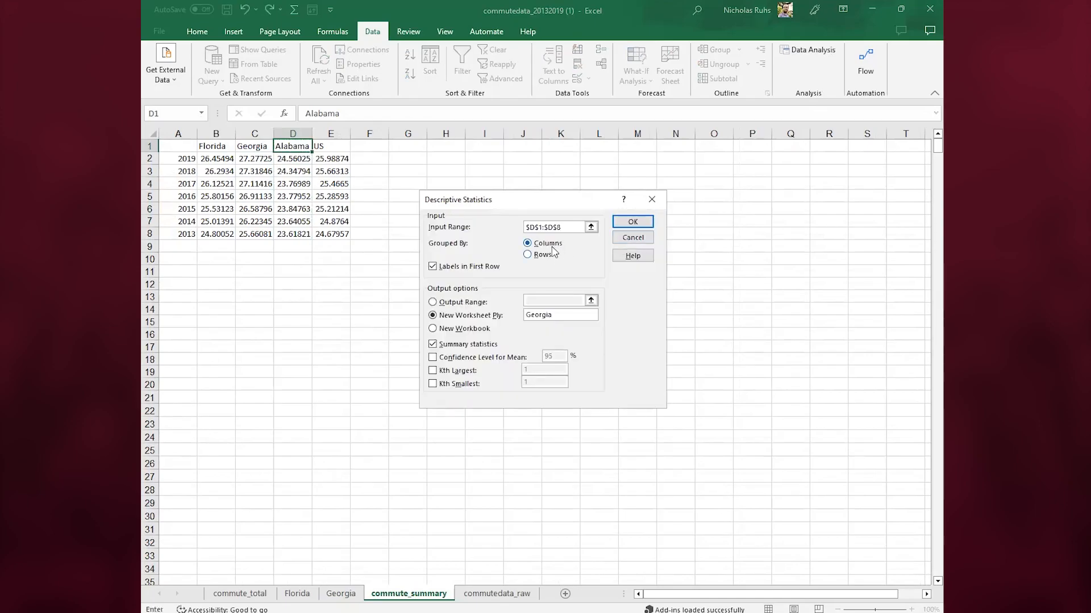
Output Alabama's summary statistics to a new worksheet named Alabama and widen its column A to fit the labels.
double_click(553, 314)
type("Alabama")
left_click(634, 221)
left_click_drag(204, 136, 242, 144)
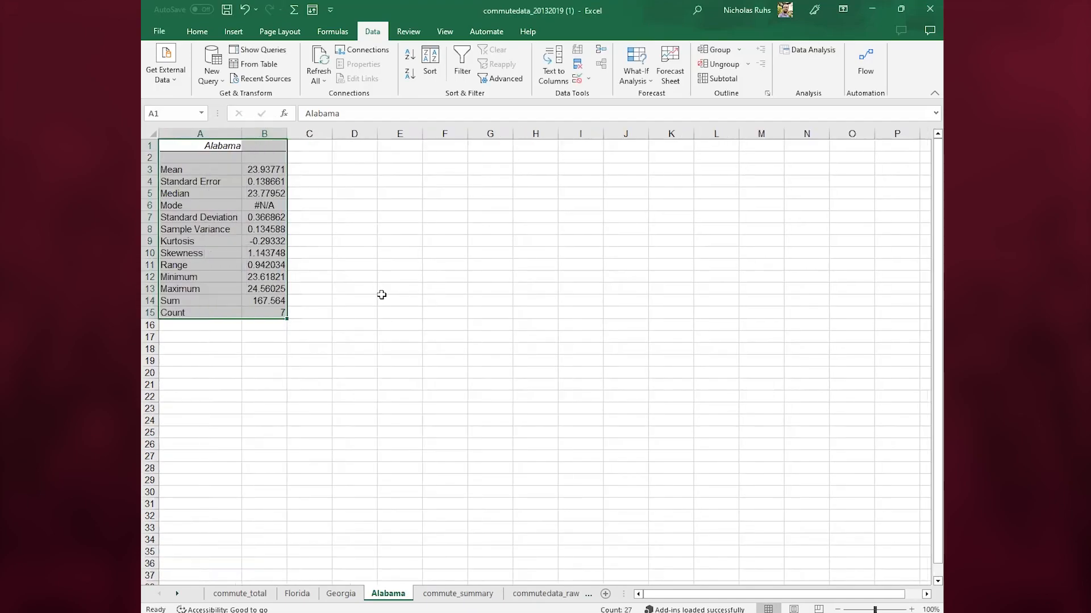
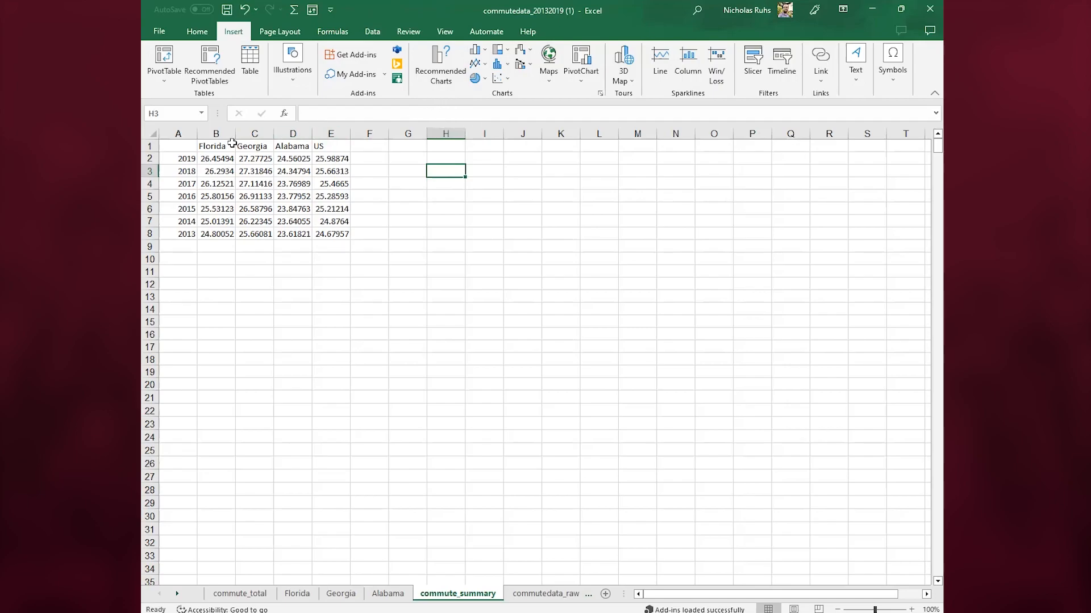
Compare the recommended chart types for range A1:E8 of commute_summary and insert the Scatter chart with connected points.
left_click_drag(182, 146, 328, 231)
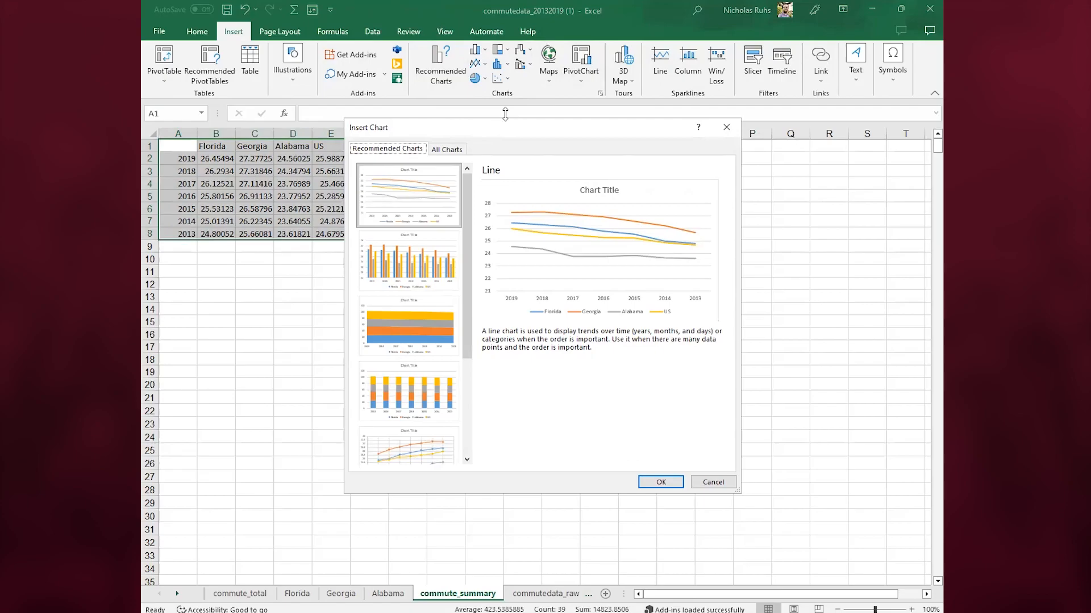
mouse_move(467, 285)
left_mouse_down()
mouse_move(463, 386)
mouse_move(463, 279)
left_mouse_up()
left_click_drag(463, 196, 463, 258)
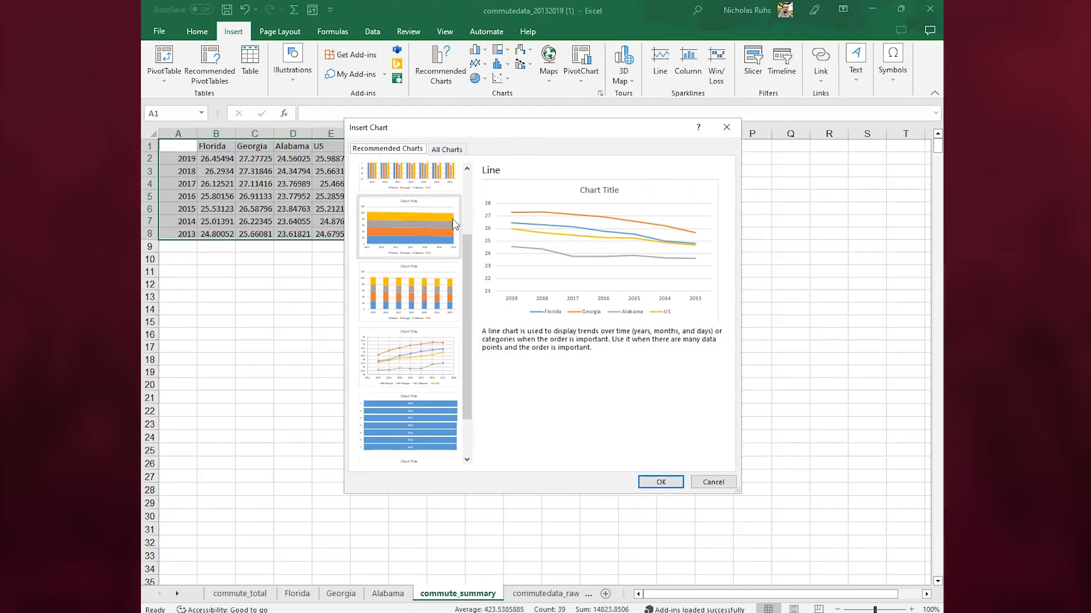
left_click_drag(467, 241, 463, 267)
left_click(433, 336)
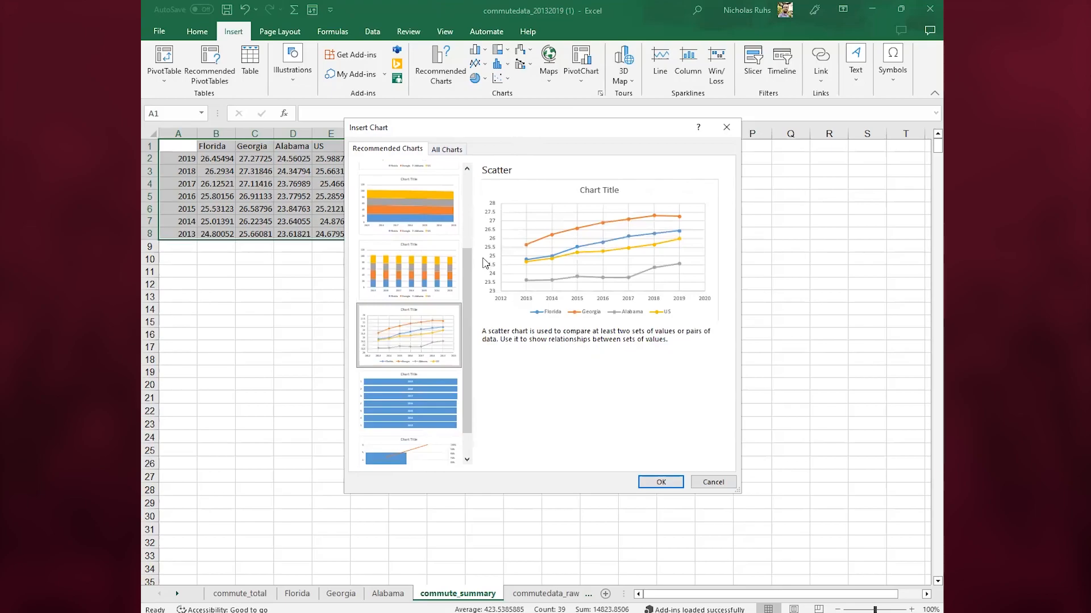
left_click(442, 223)
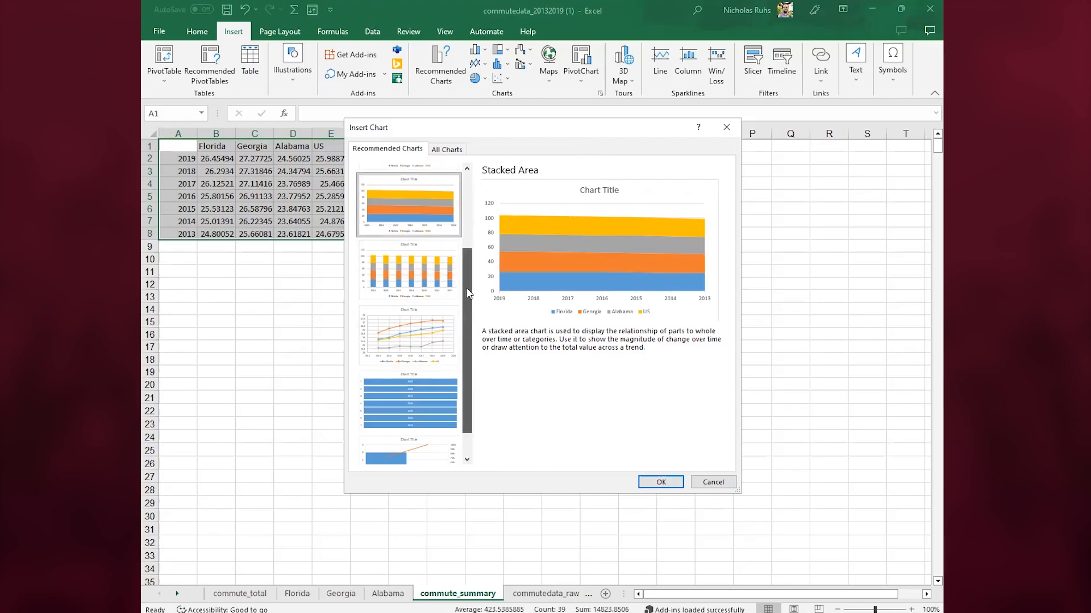
left_click_drag(466, 287, 475, 174)
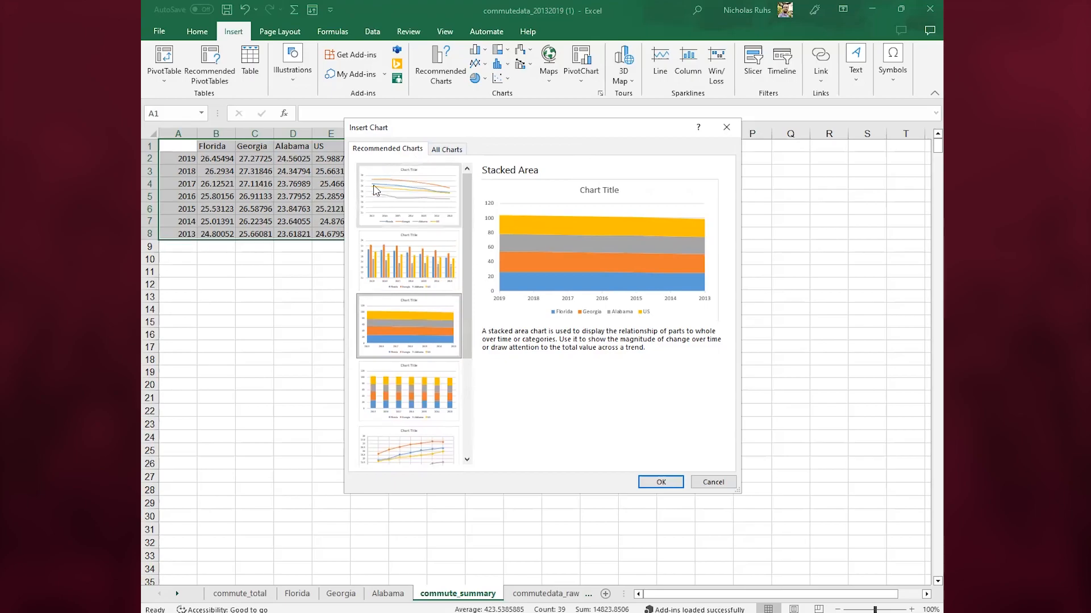
left_click(422, 453)
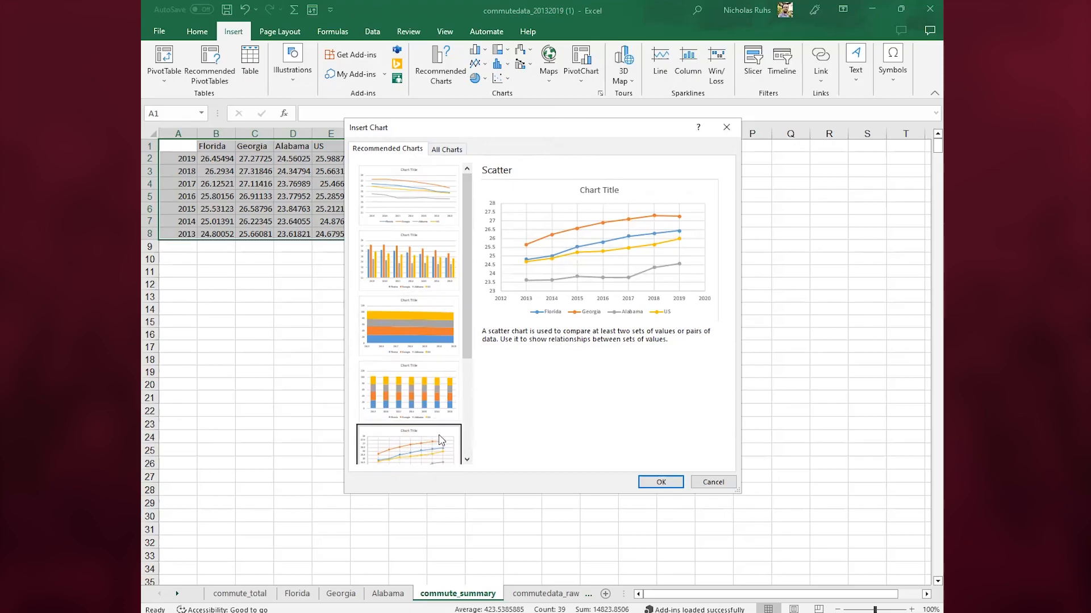
left_click(662, 482)
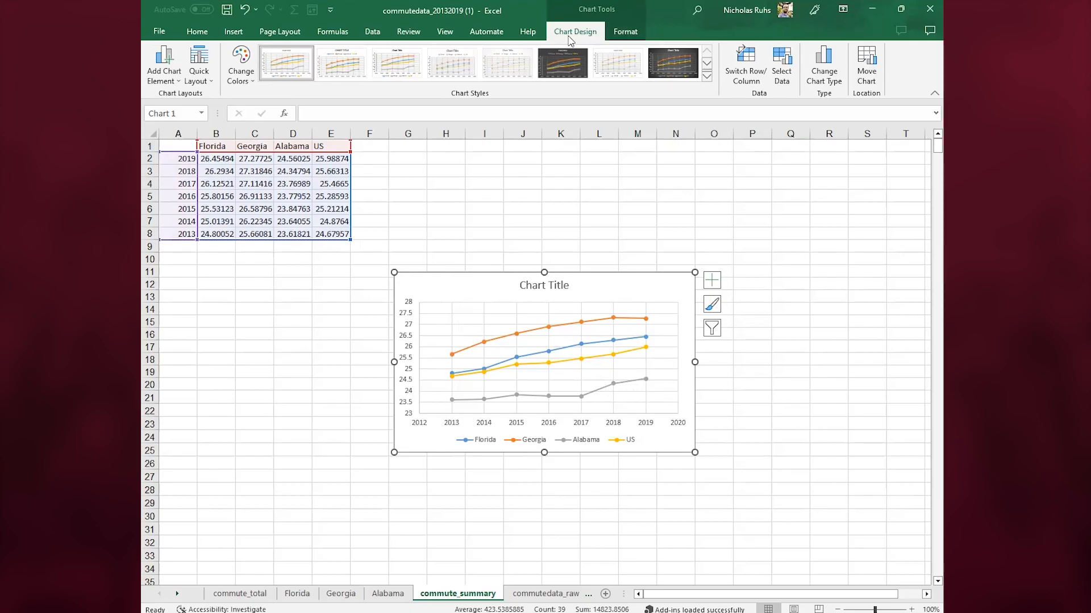
Move the scatter chart to a new sheet named "workshop example".
left_click(625, 32)
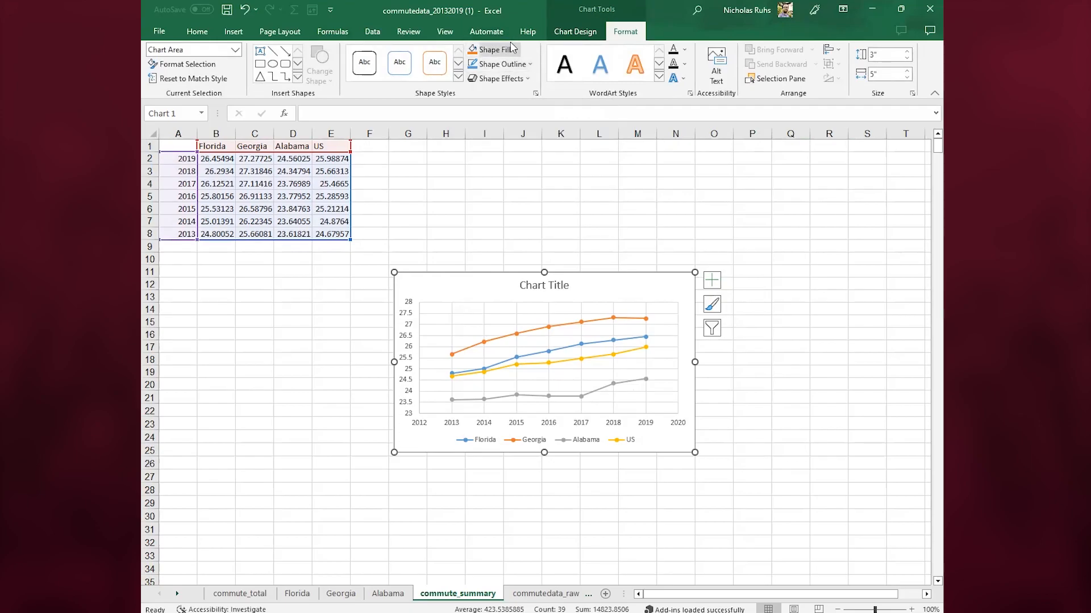
left_click(562, 33)
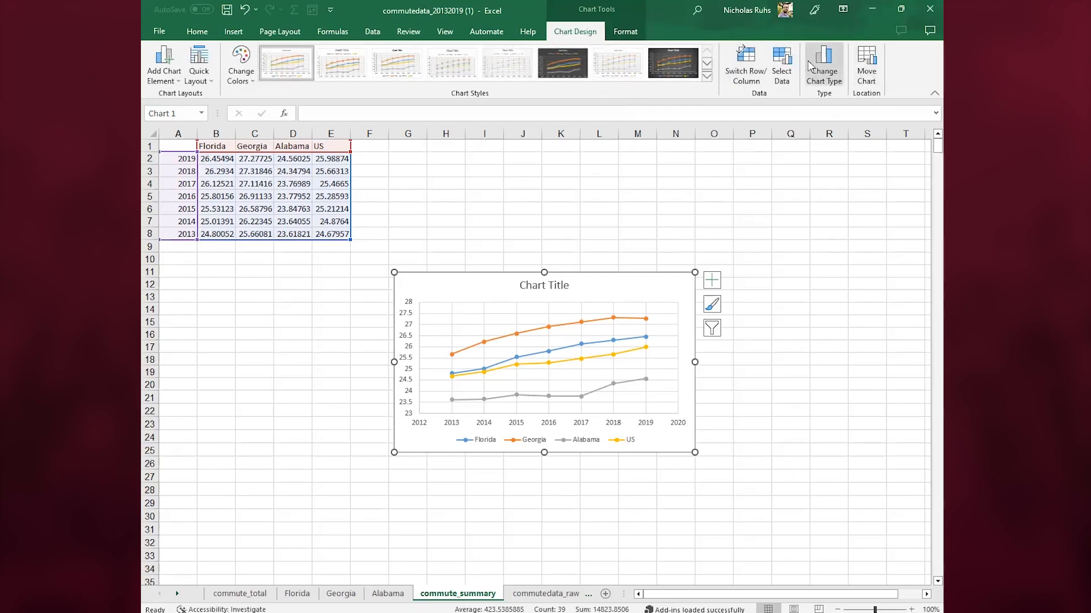
left_click(863, 73)
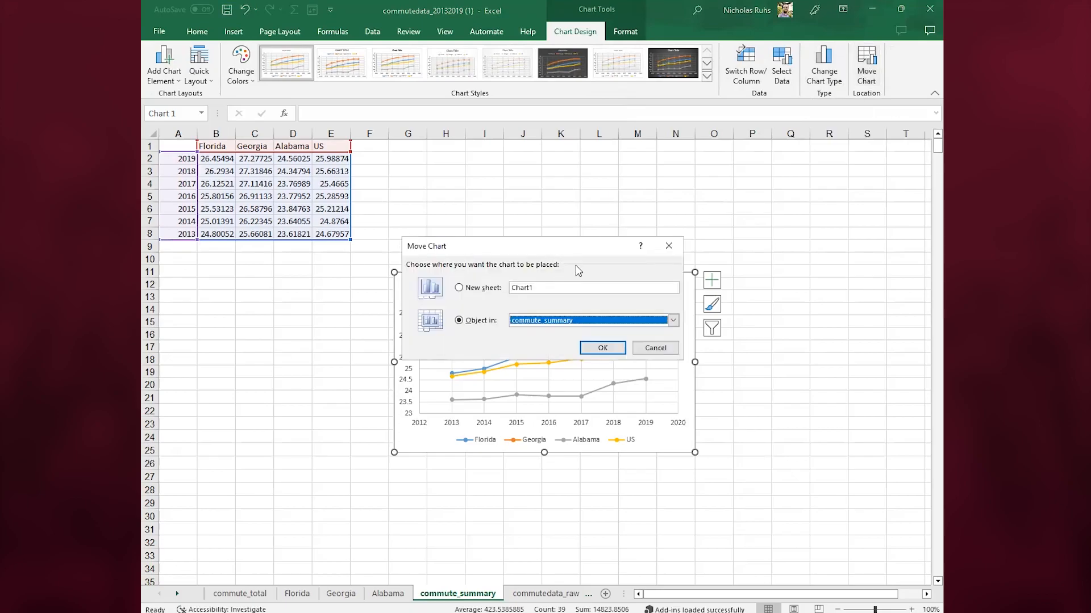
left_click(477, 288)
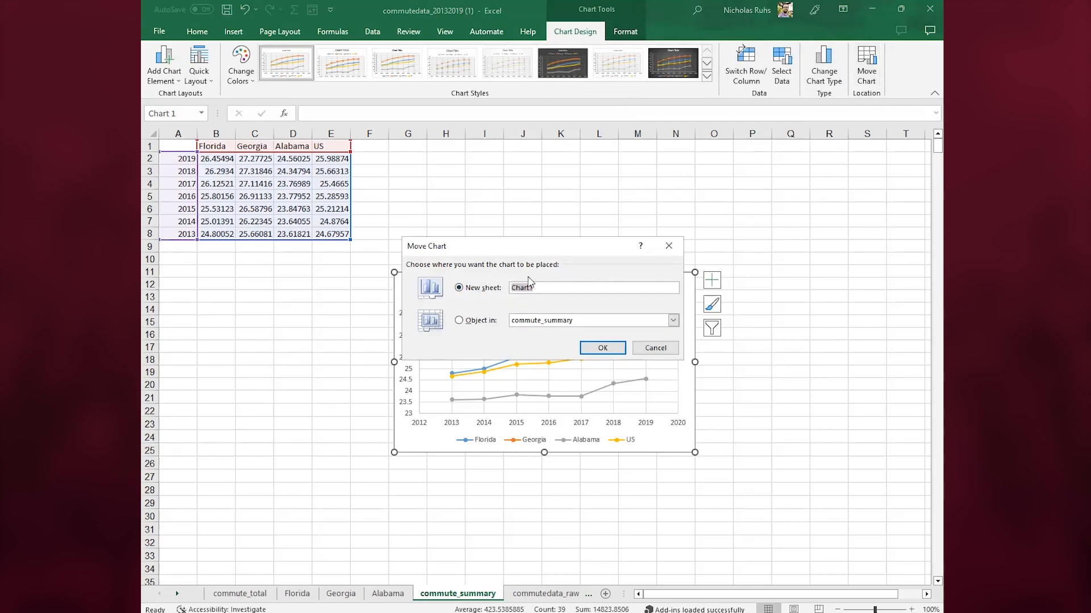
type("workshop example")
left_click(594, 349)
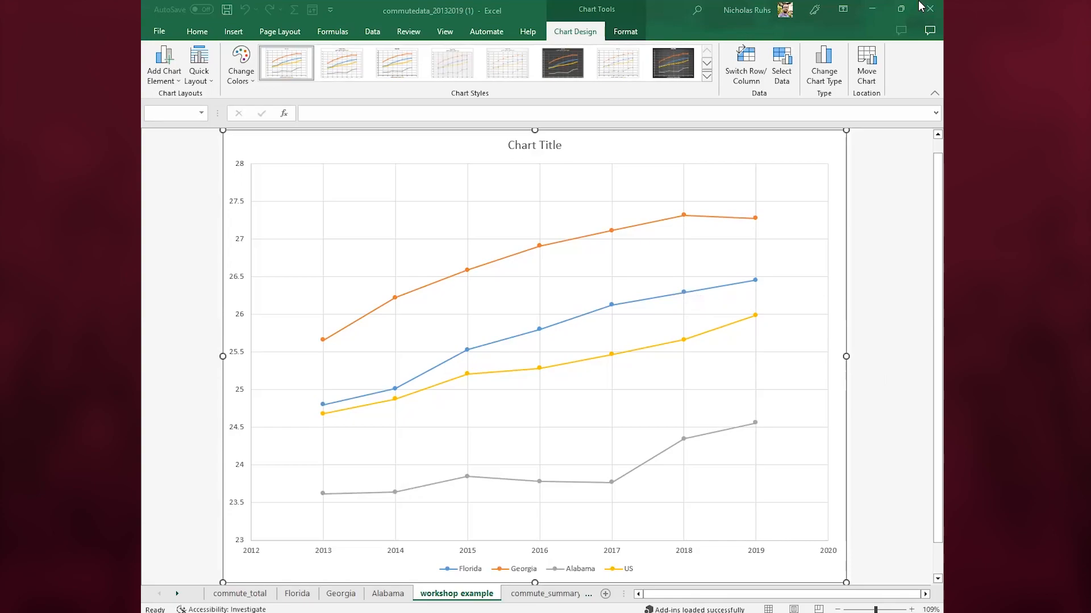
Add axis titles to the chart on the workshop example sheet.
left_click(627, 36)
left_click(591, 33)
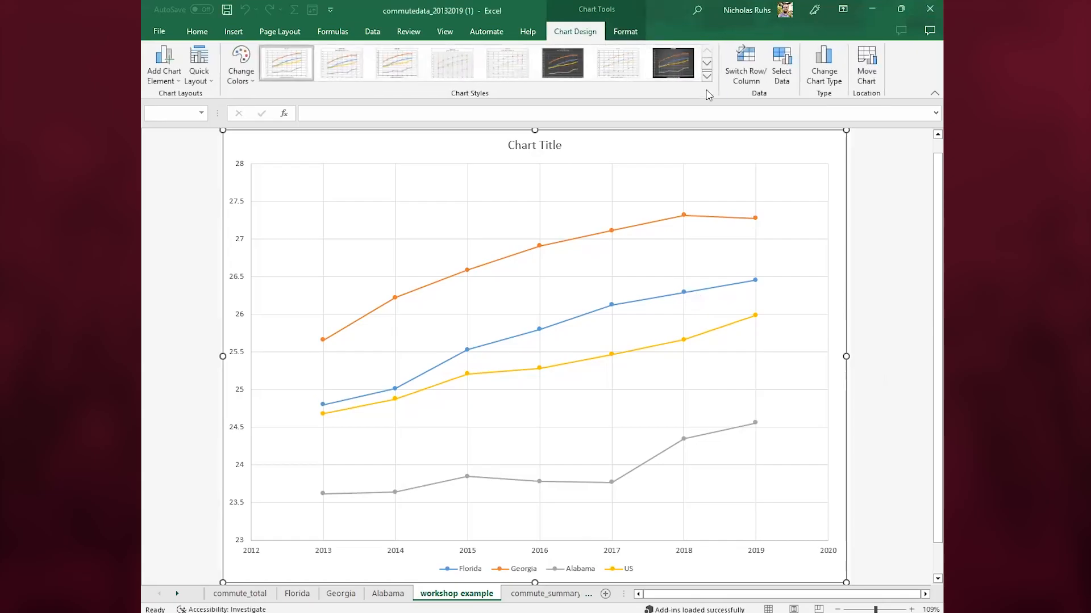
scroll(927, 155, "up", 1)
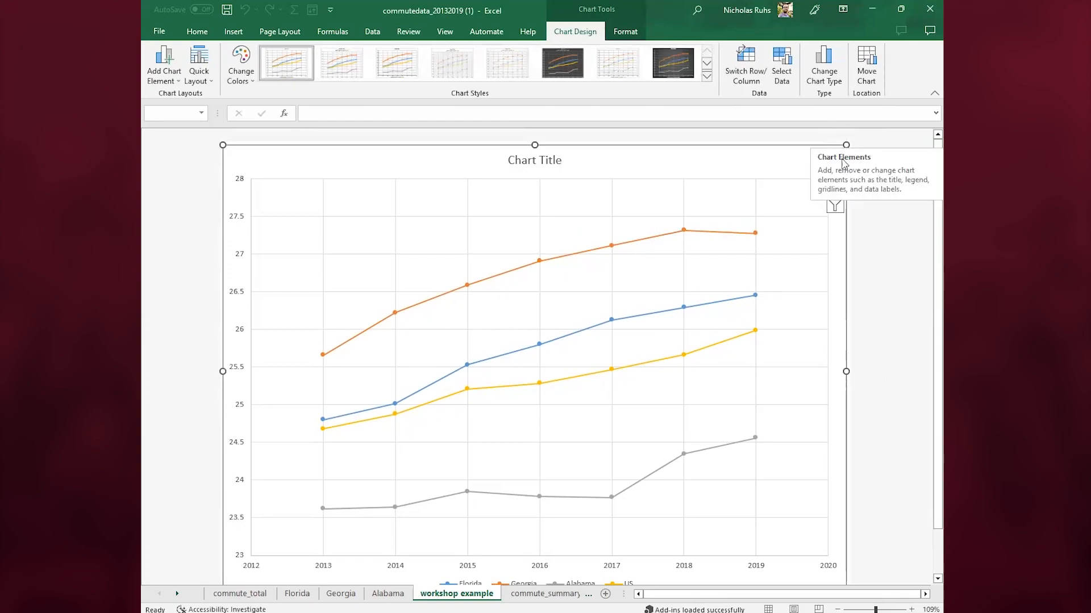
left_click(839, 160)
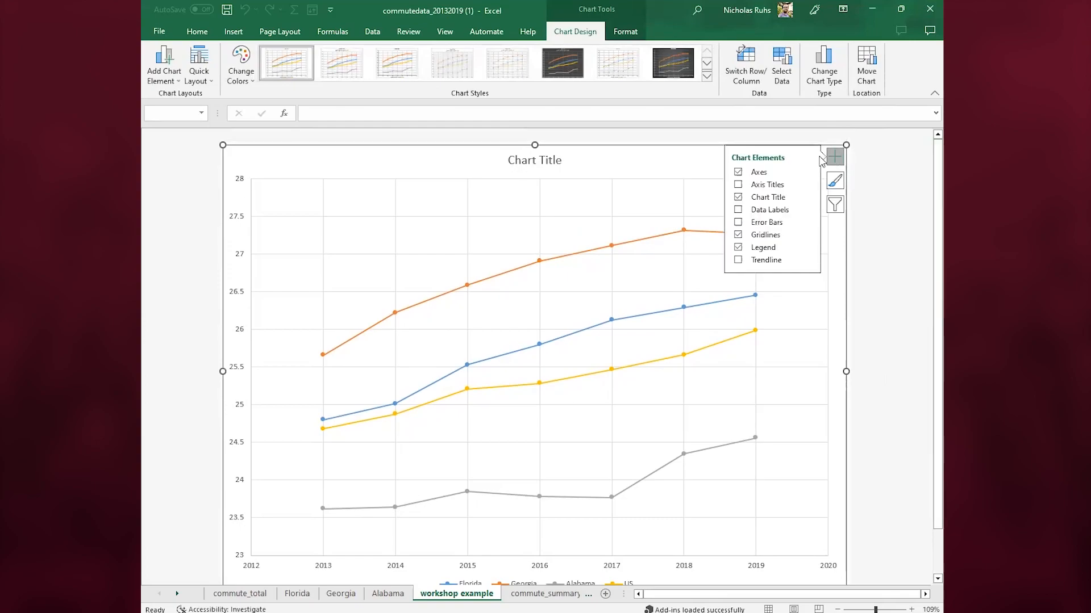
left_click(774, 185)
left_click(739, 185)
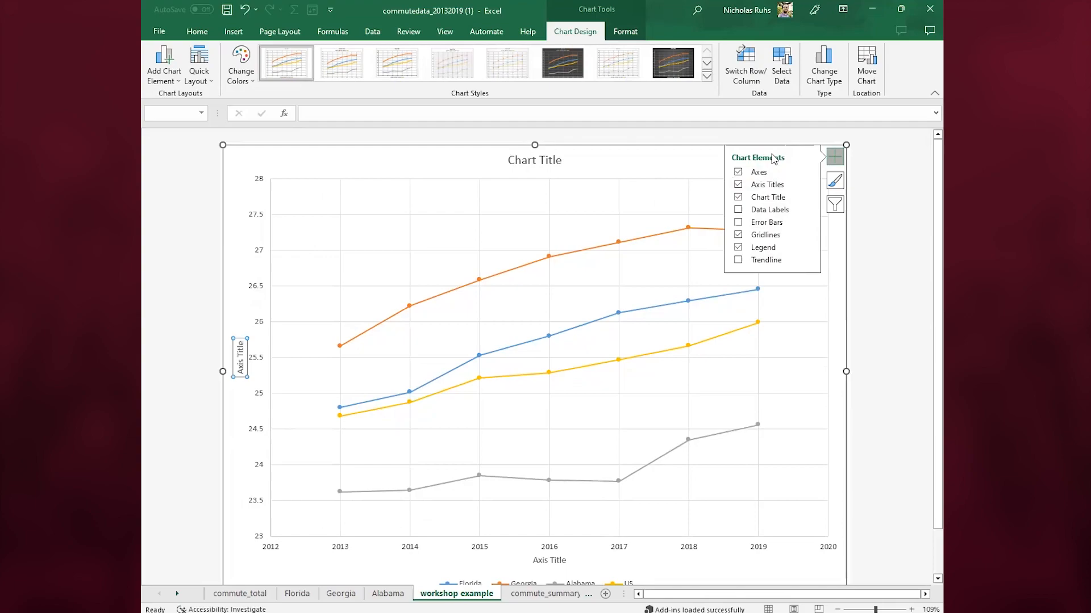
Replace the horizontal axis title's placeholder text with "Year".
left_click(554, 560)
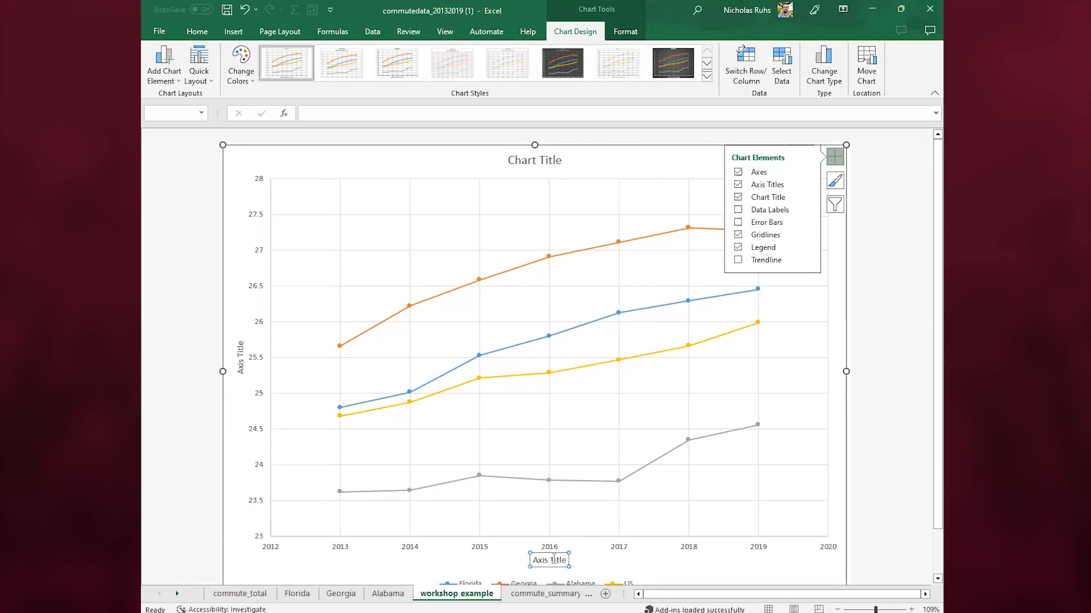
double_click(554, 561)
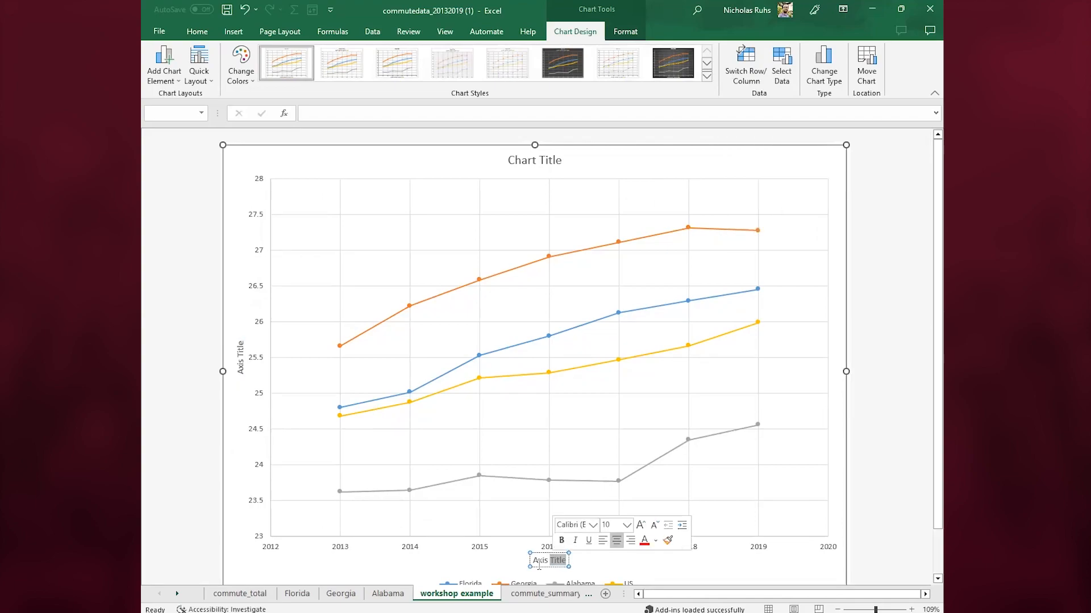
key("BackSpace")
key("BackSpace")
key("BackSpace")
key("BackSpace")
key("BackSpace")
key("BackSpace")
type("Year")
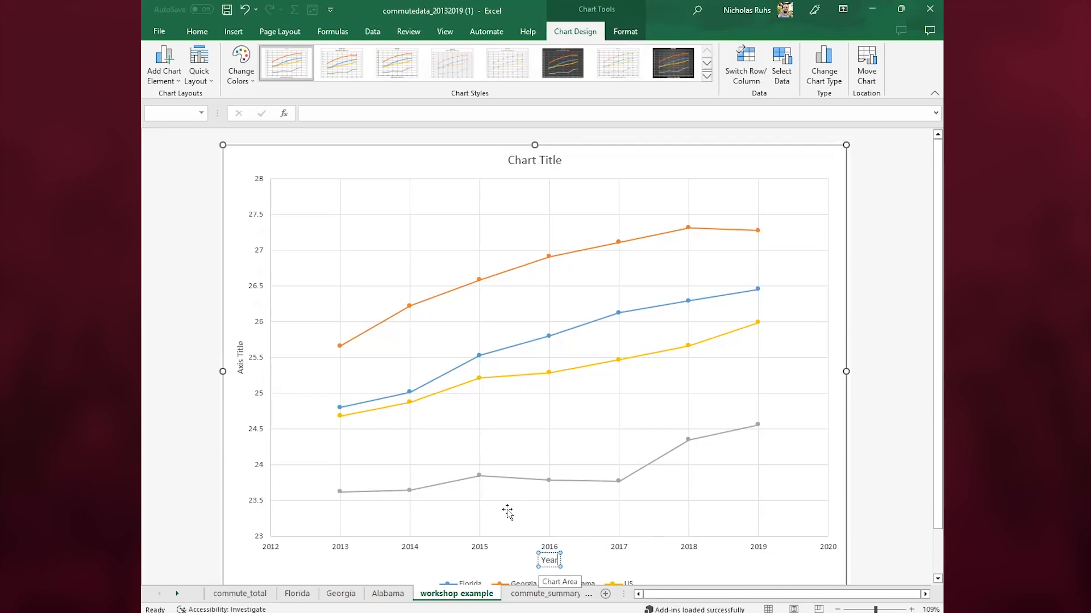
Replace the vertical axis title's placeholder text with "Time (minutes)".
double_click(239, 346)
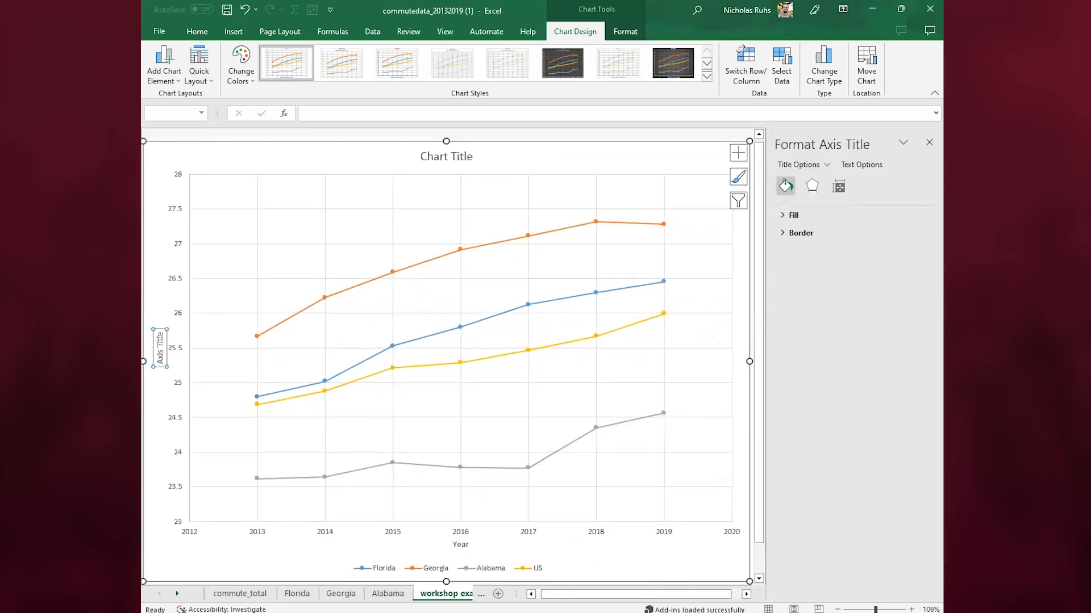
double_click(161, 343)
key("BackSpace")
key("BackSpace")
key("BackSpace")
key("BackSpace")
key("BackSpace")
key("BackSpace")
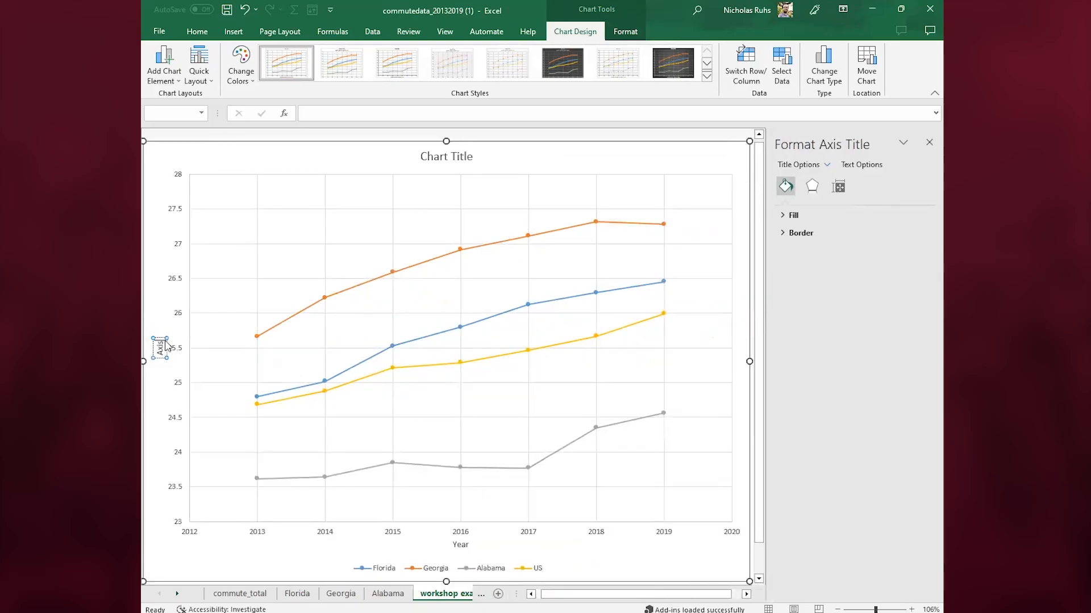
type("Time")
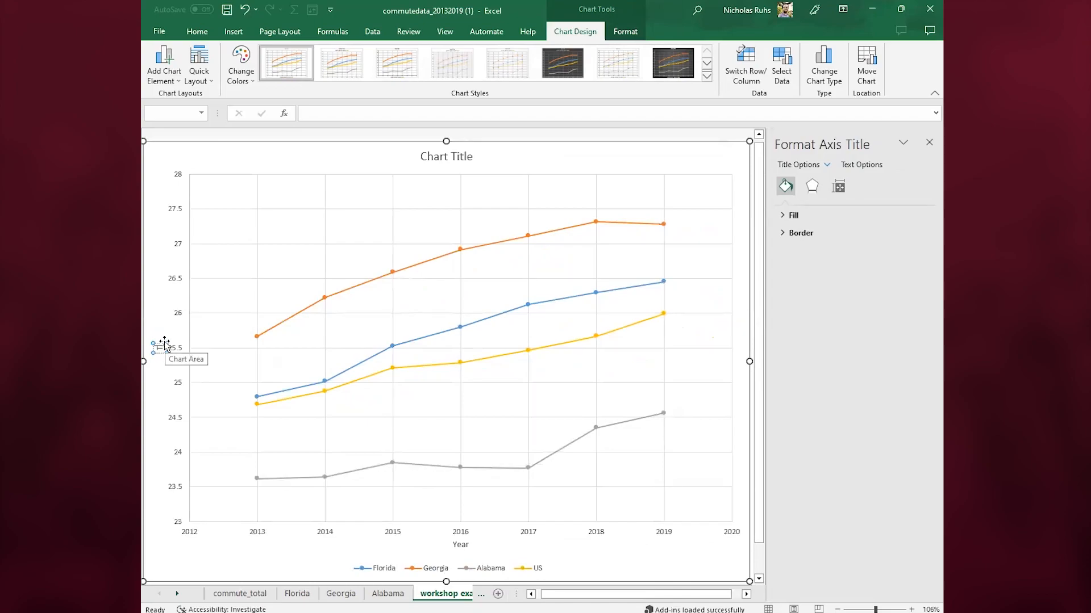
key("BackSpace")
key("BackSpace")
key("BackSpace")
type("ime (min)utes)")
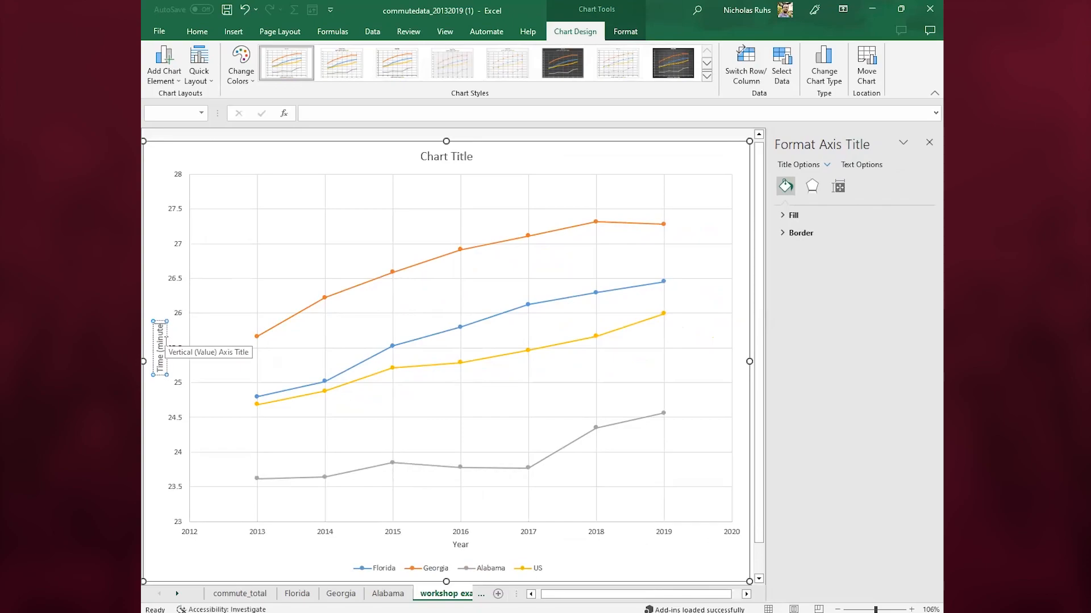
Change the chart title to "Commute Times".
double_click(446, 159)
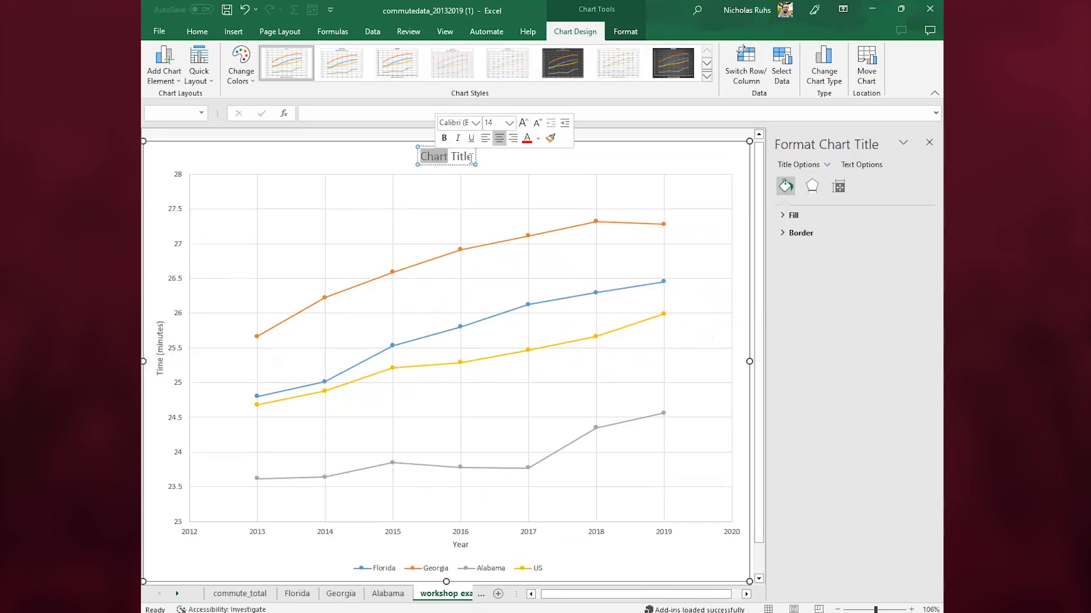
left_click(472, 157)
key("BackSpace")
key("BackSpace")
key("BackSpace")
key("BackSpace")
key("BackSpace")
key("BackSpace")
key("BackSpace")
key("BackSpace")
key("BackSpace")
key("BackSpace")
key("BackSpace")
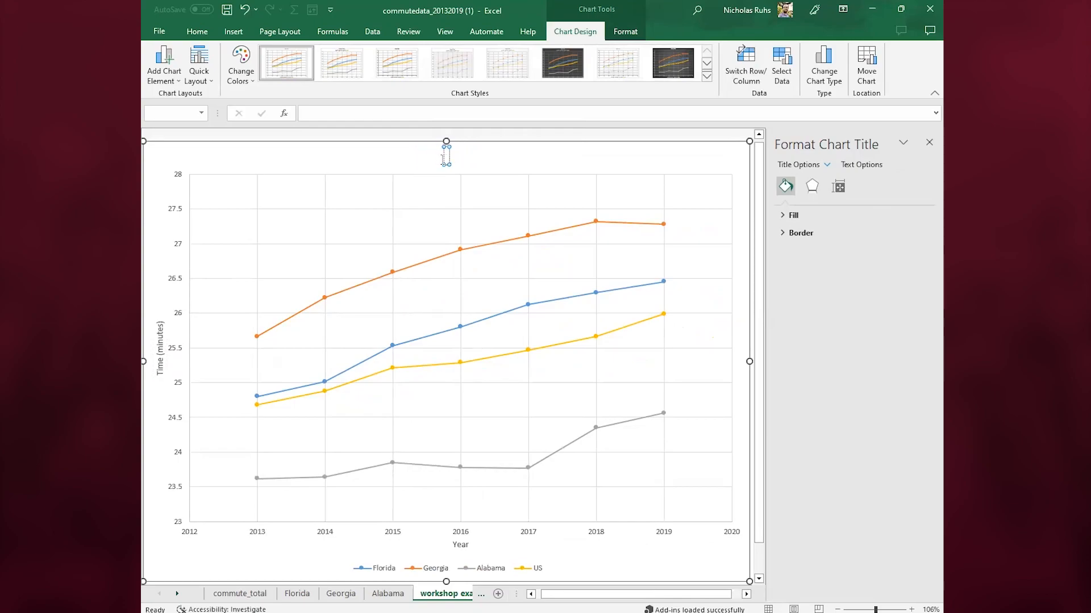
type("Commute")
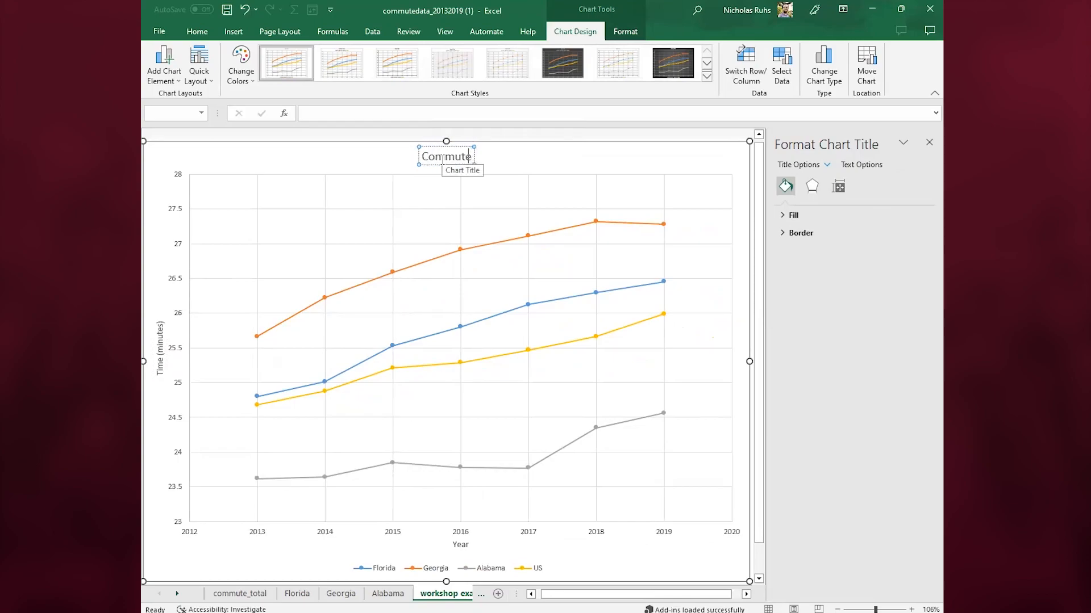
type(" Times")
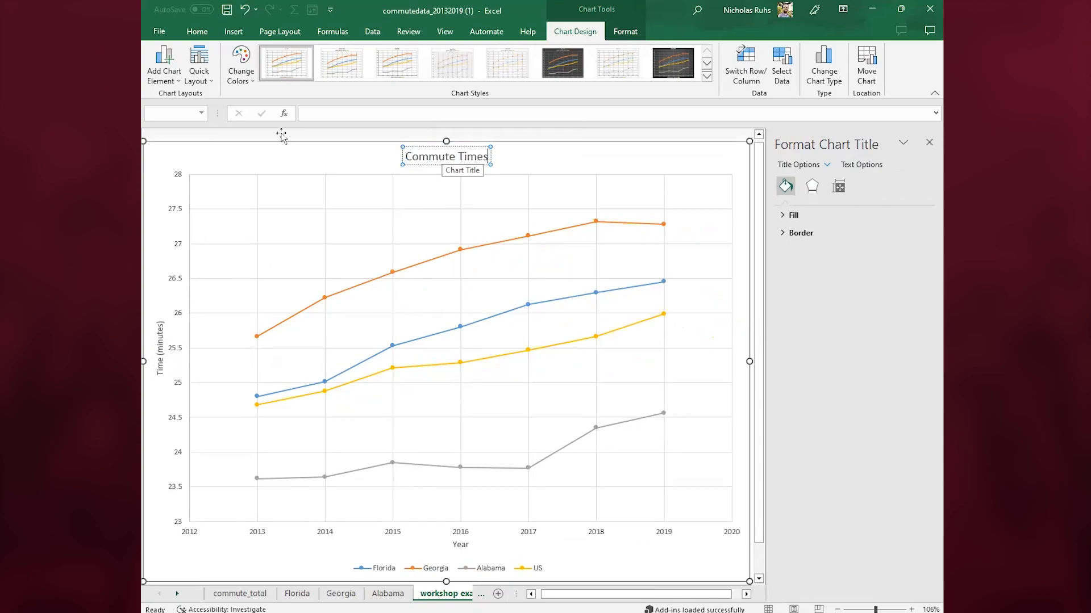
left_click(169, 165)
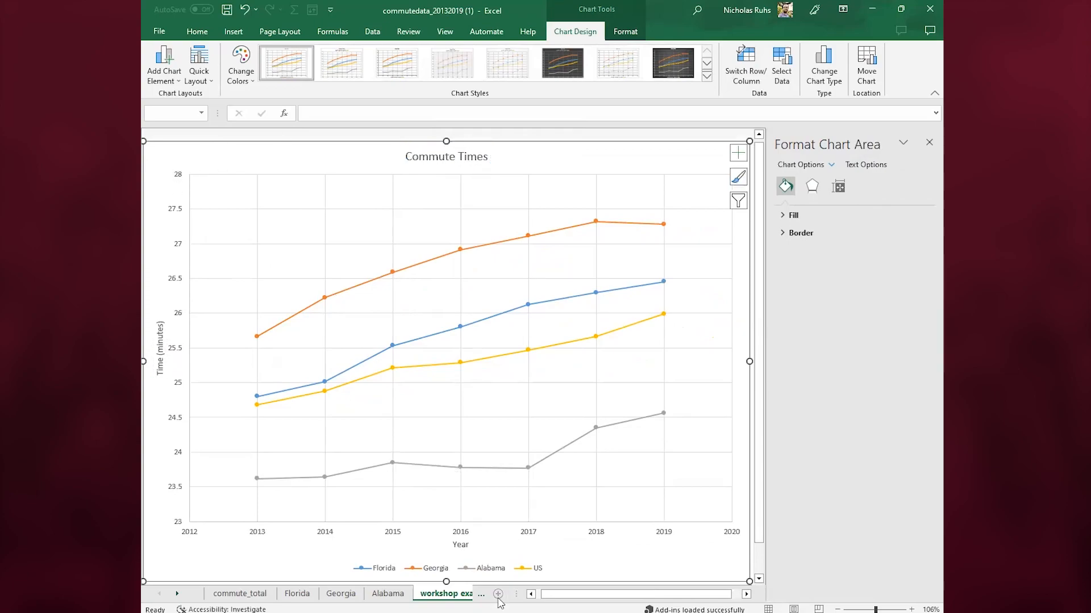
Set the horizontal year axis bounds to a minimum of 2013 and a maximum of 2019.
left_click(455, 534)
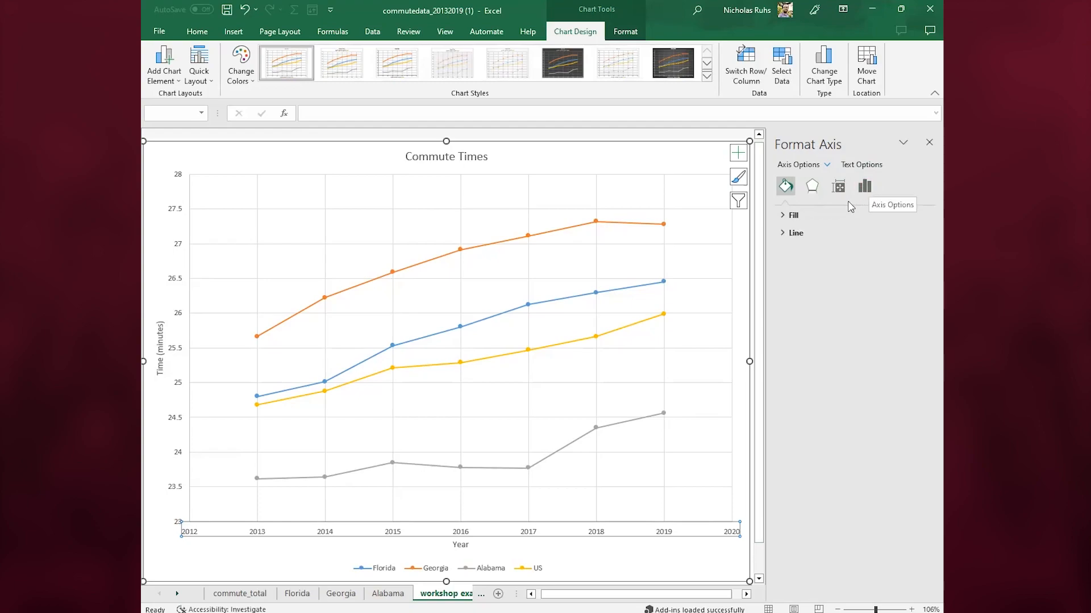
left_click(874, 189)
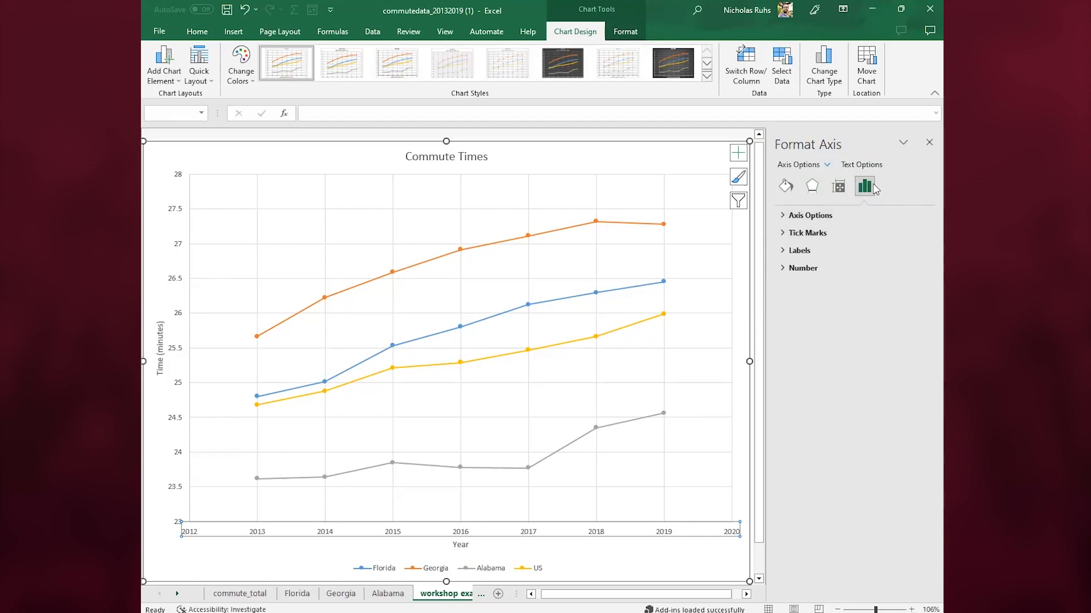
left_click(796, 218)
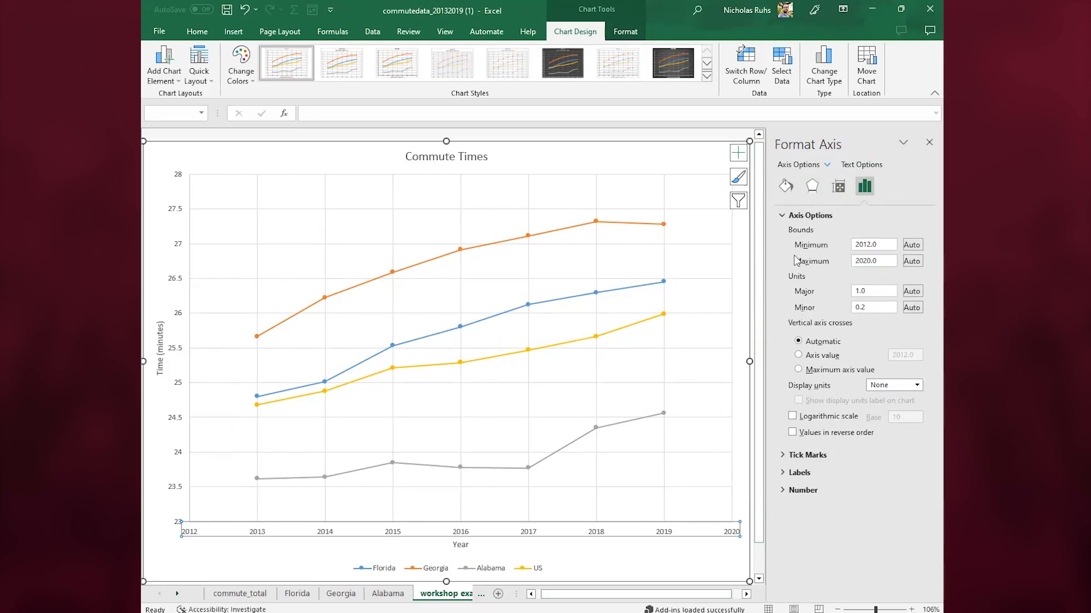
left_click(873, 246)
left_click(871, 260)
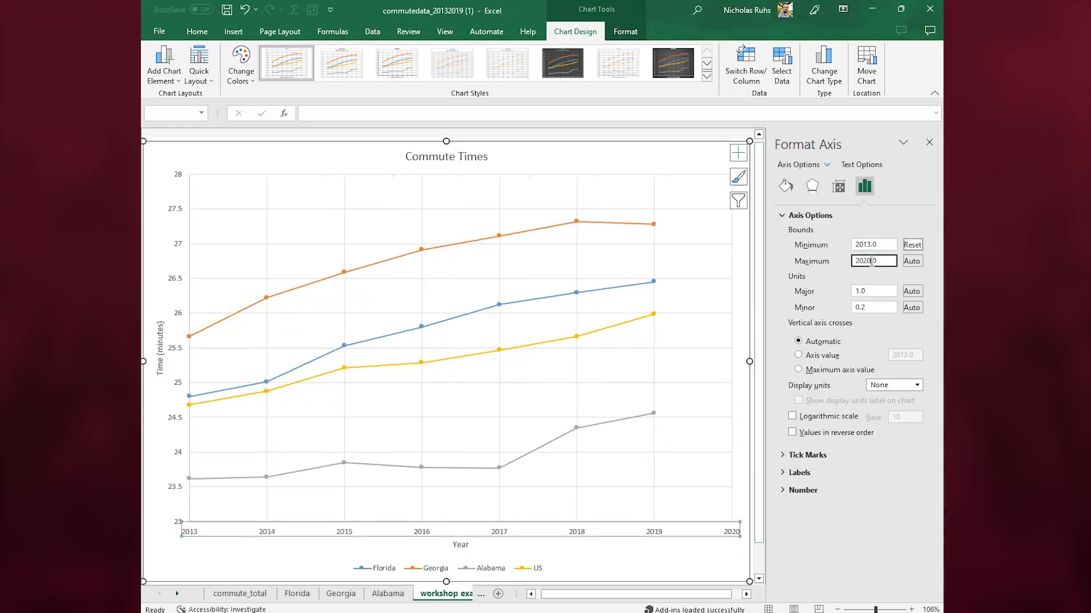
key("BackSpace")
key("Return")
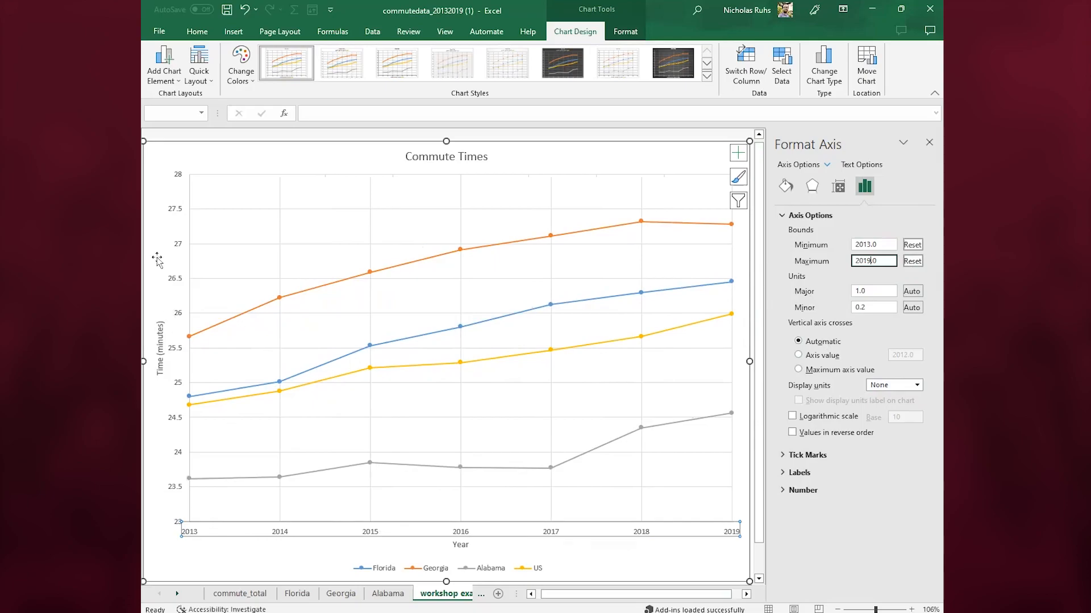
Set the major unit of the vertical time axis to 0.25.
left_click(175, 281)
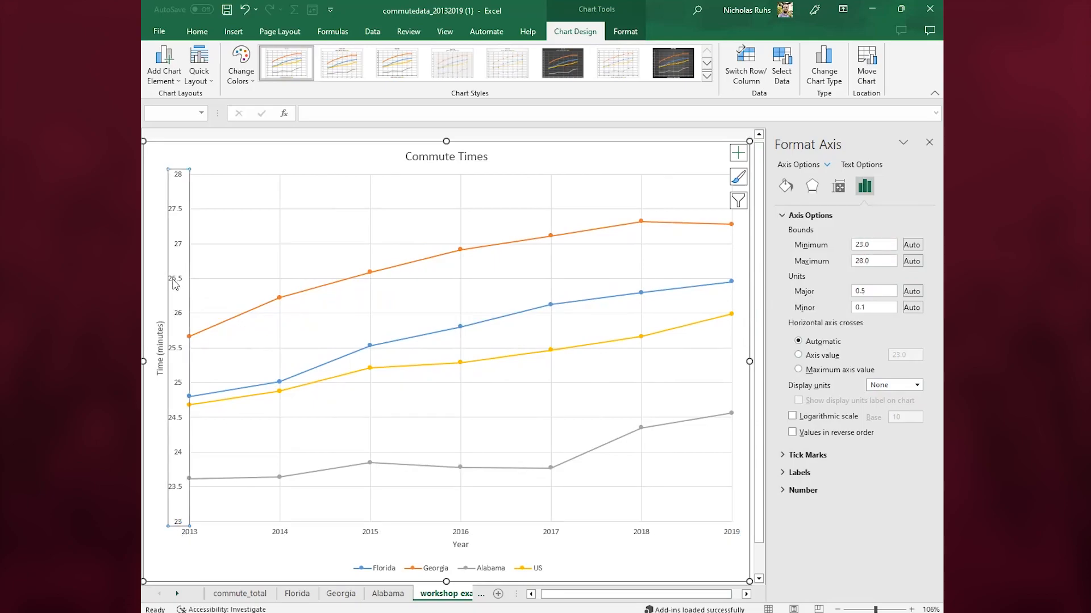
left_click(861, 291)
left_click_drag(868, 292, 860, 290)
key("Tab")
left_click(879, 292)
left_click(862, 291)
type("2")
key("Return")
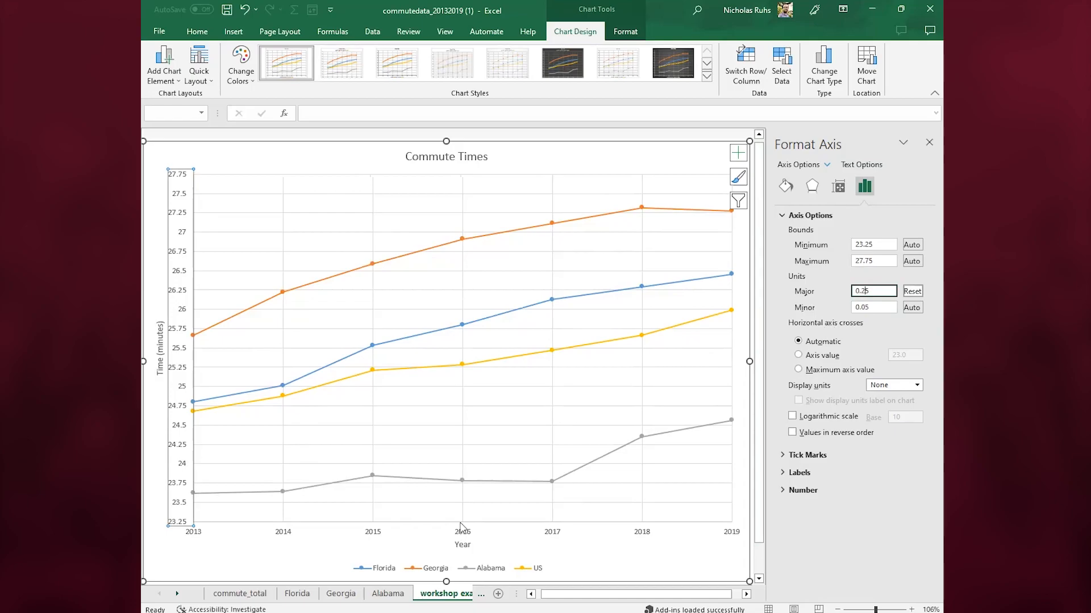
Examine the vertical time axis's alignment, effects, fill and line formatting options, and leave axis formatting.
left_click(838, 186)
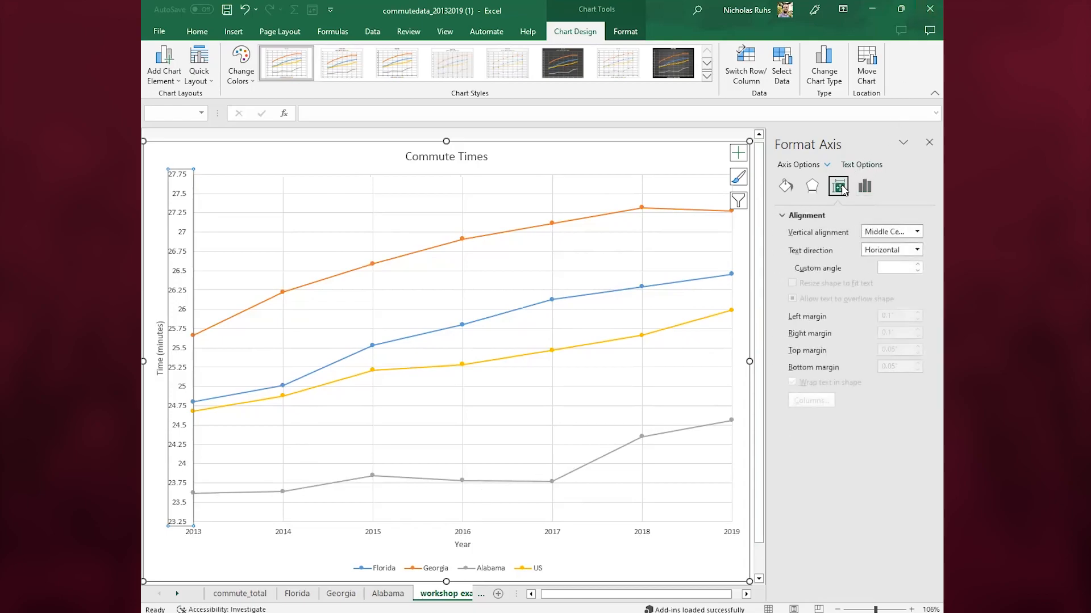
left_click(812, 186)
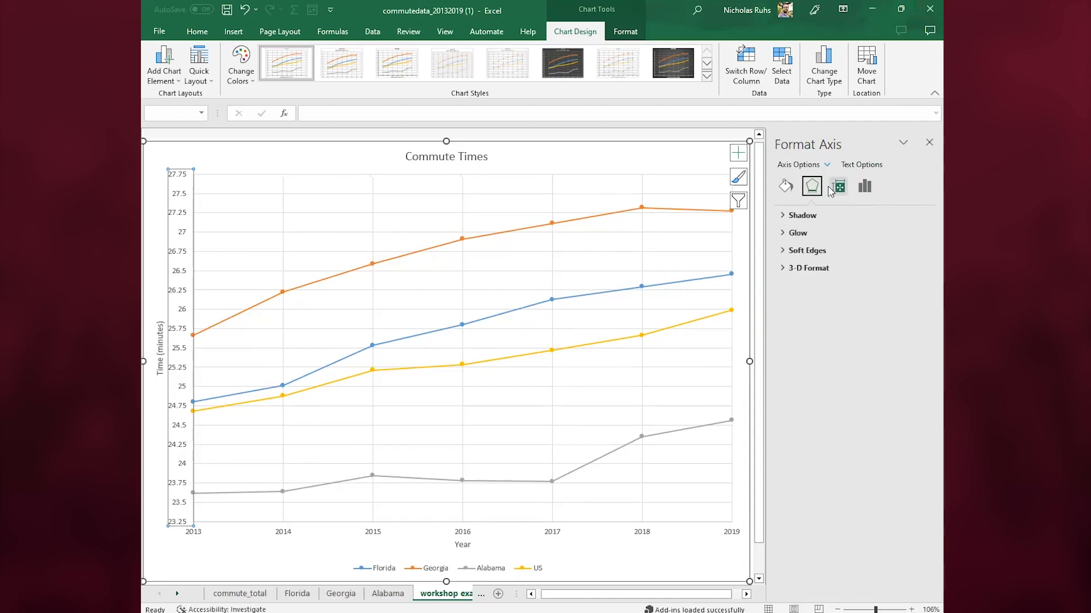
left_click(788, 189)
left_click(802, 215)
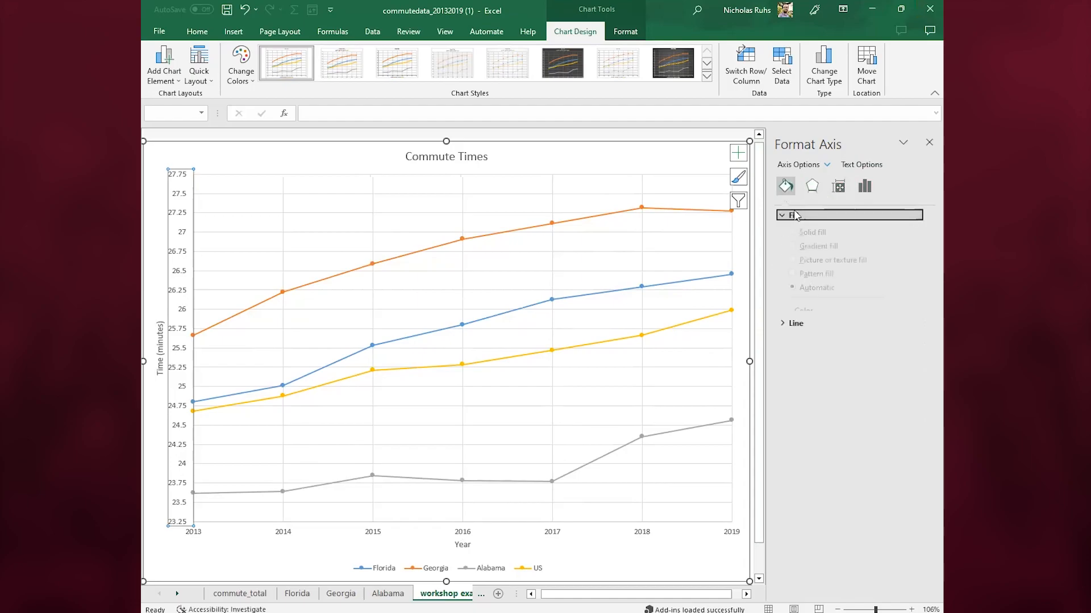
left_click(794, 352)
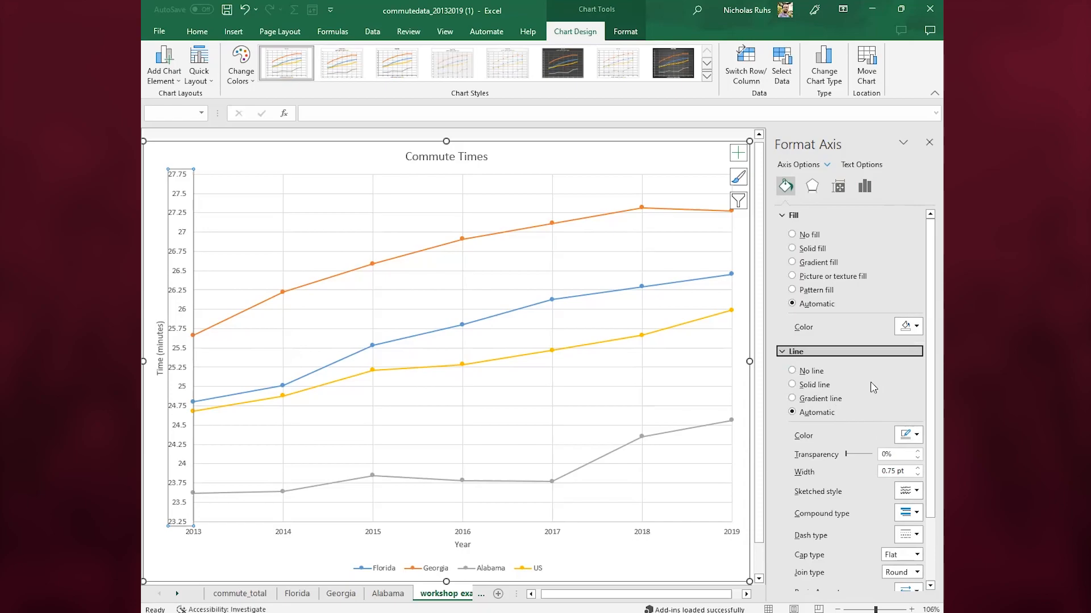
left_click(865, 188)
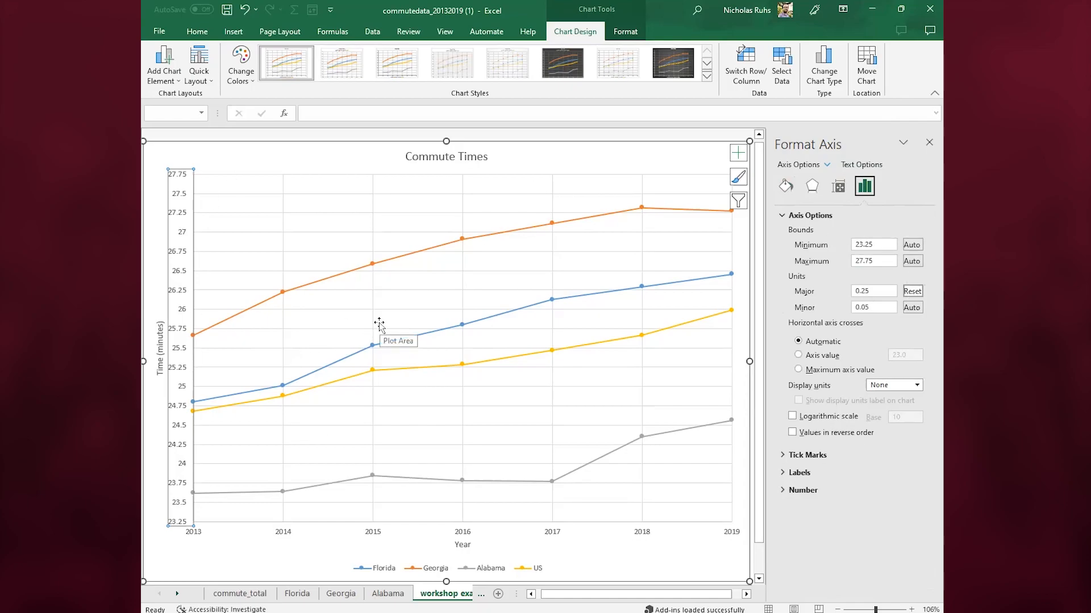
left_click(927, 140)
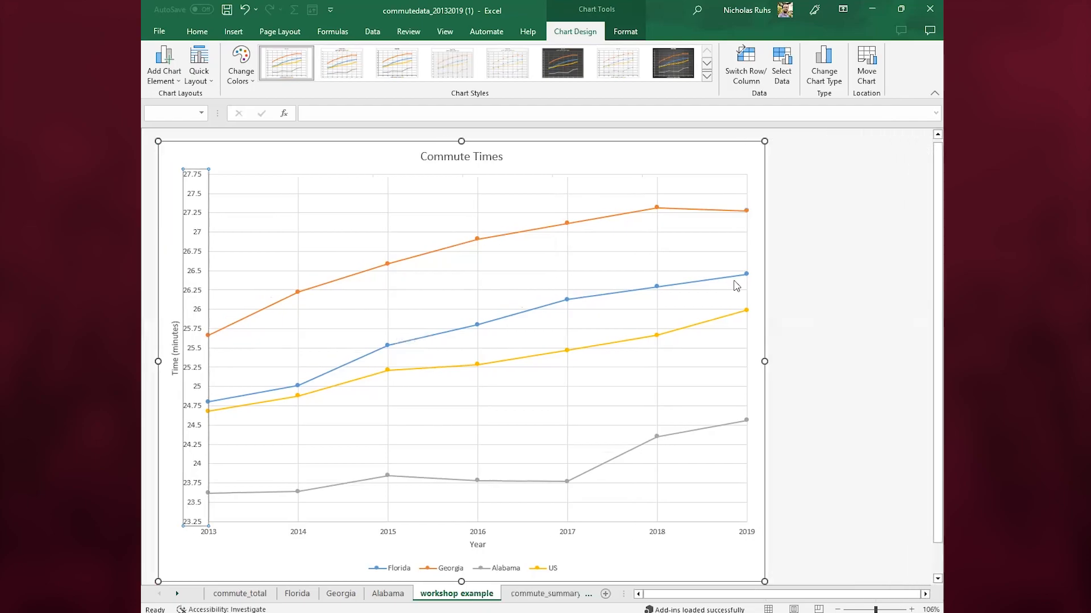